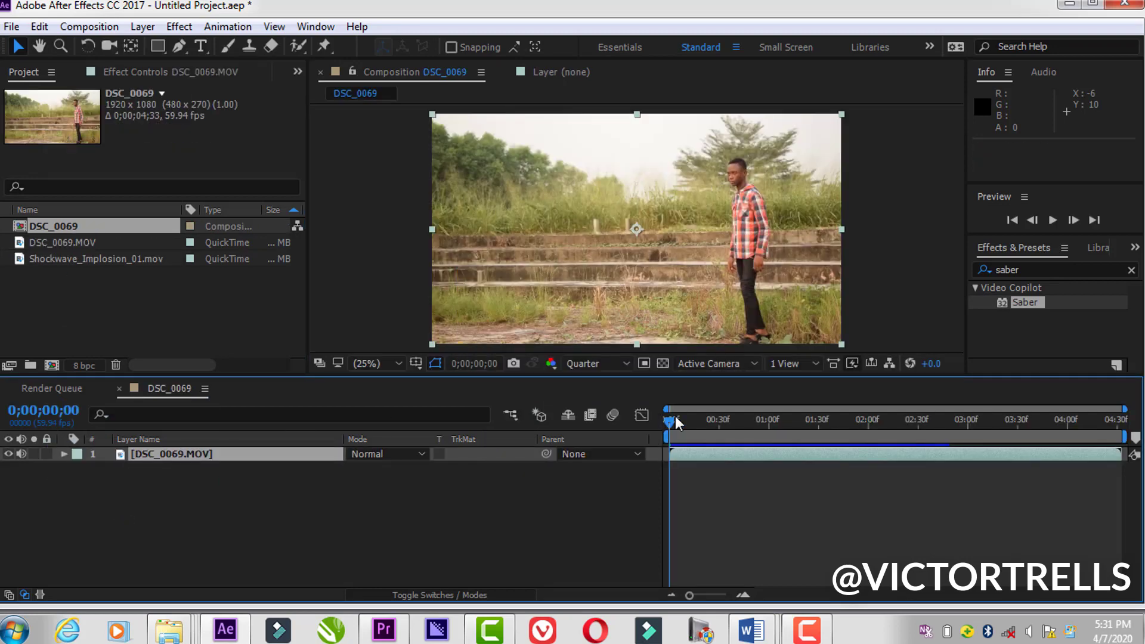
Step: Preview the DSC_0069 footage by playing and scrubbing through the man's arm movement
key("space")
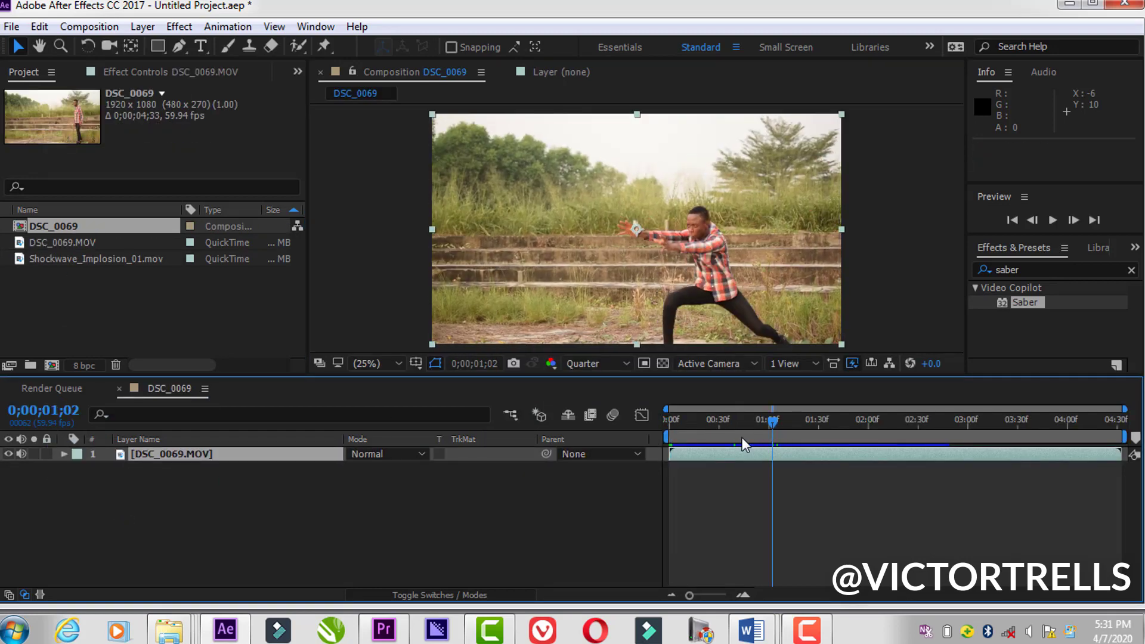
left_click_drag(741, 437, 710, 437)
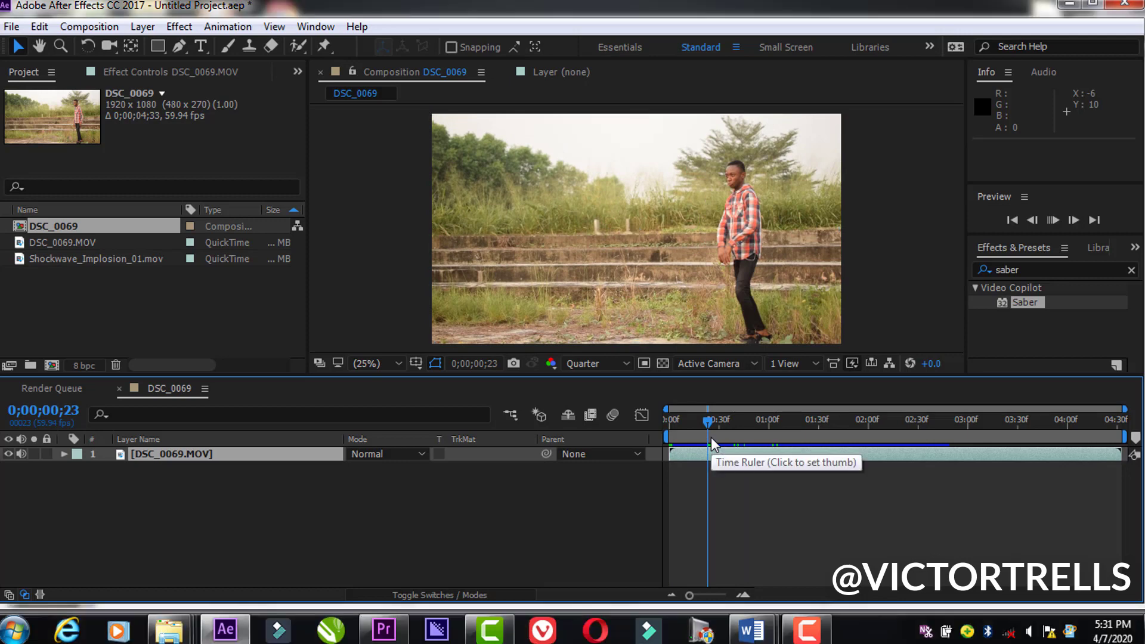
key("space")
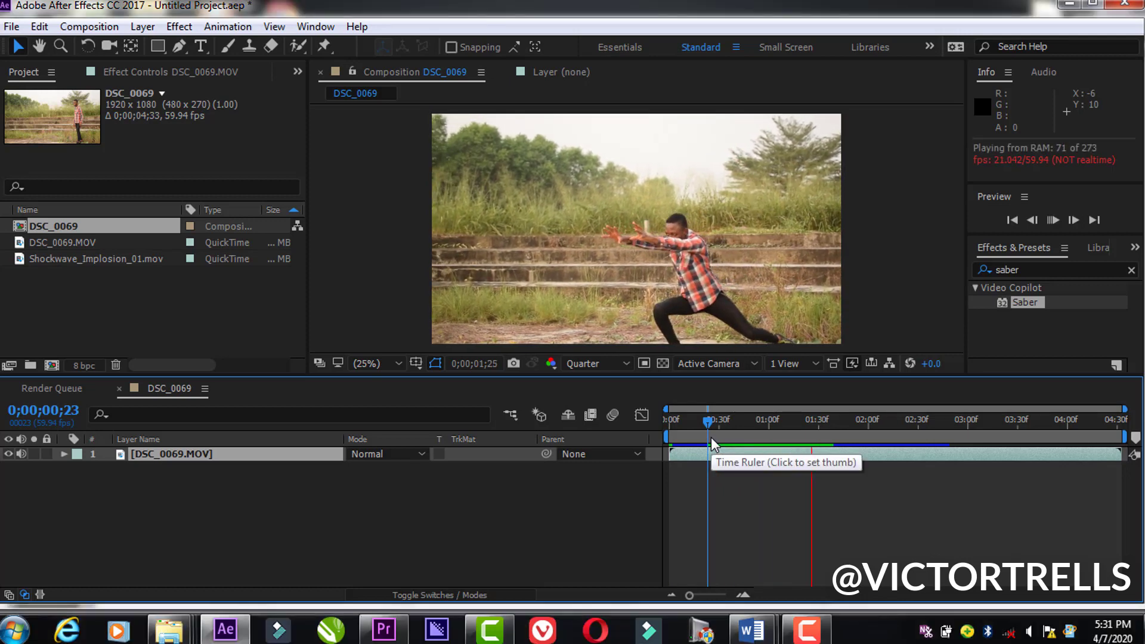
left_click(925, 453)
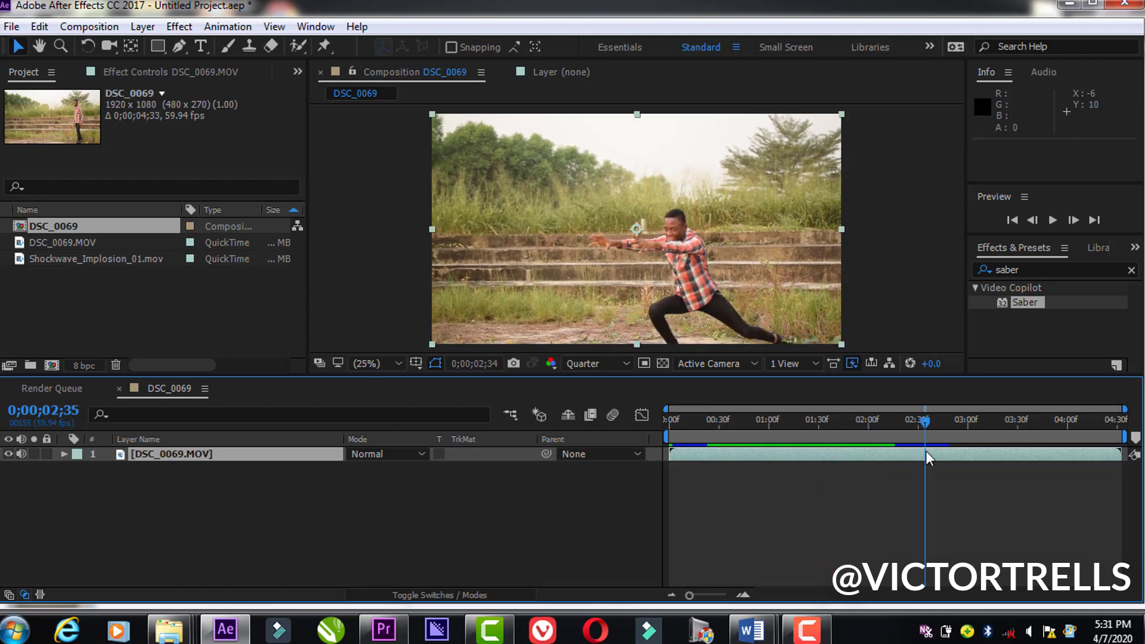
left_click_drag(926, 421, 891, 418)
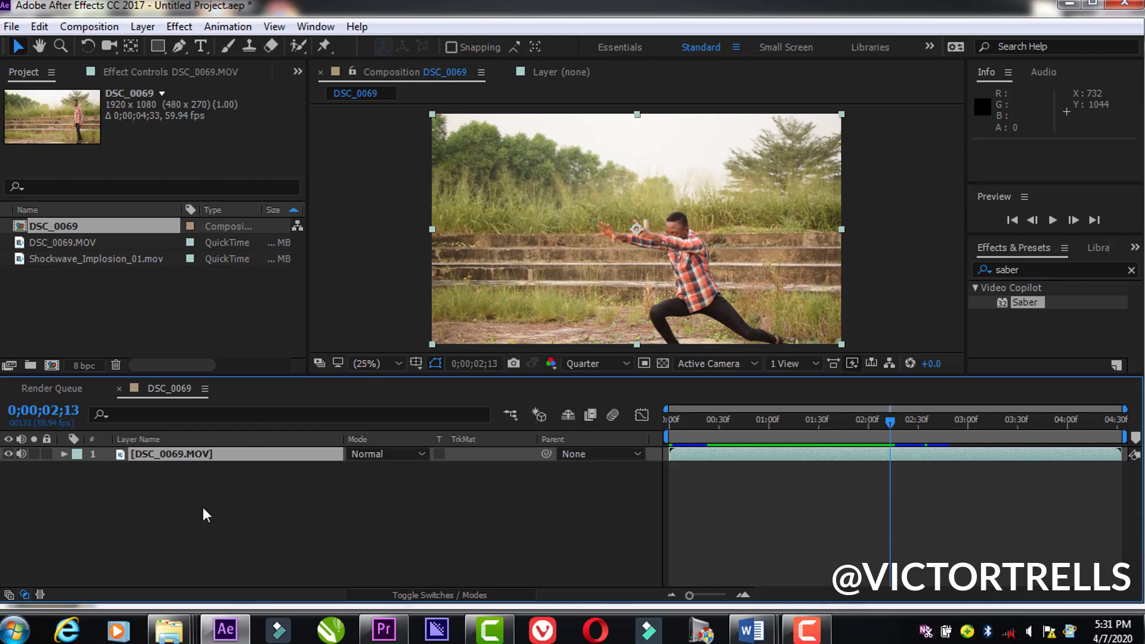
Step: Add Shockwave_Implosion_01.mov to the composition above the DSC_0069.MOV layer and scrub through it to 0;00;00;55
left_click(61, 242)
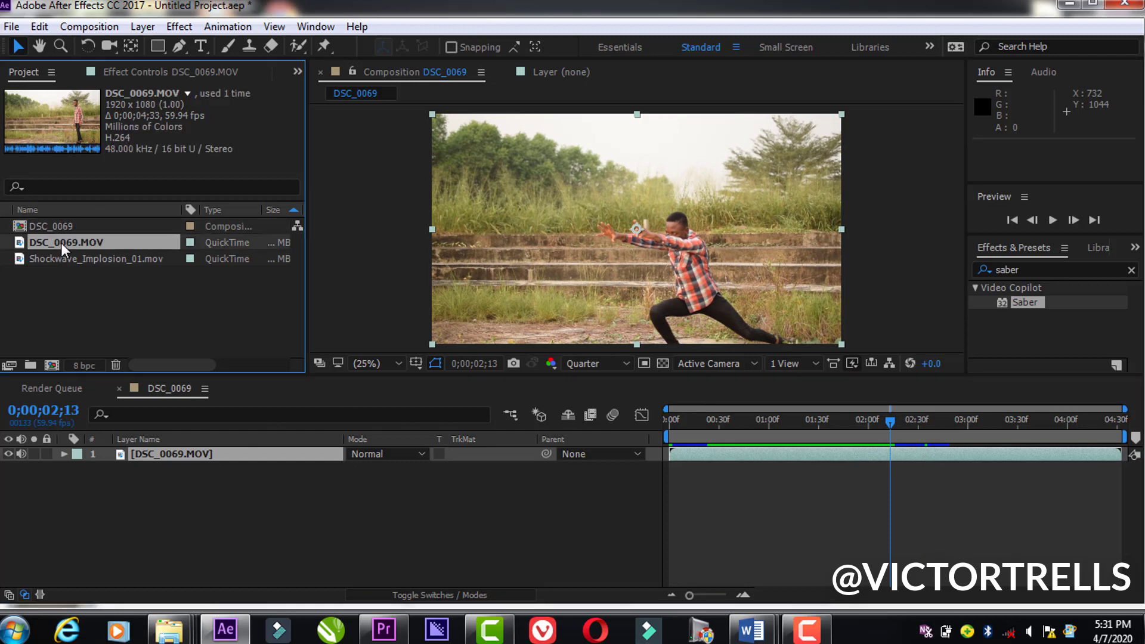
left_click_drag(75, 258, 188, 453)
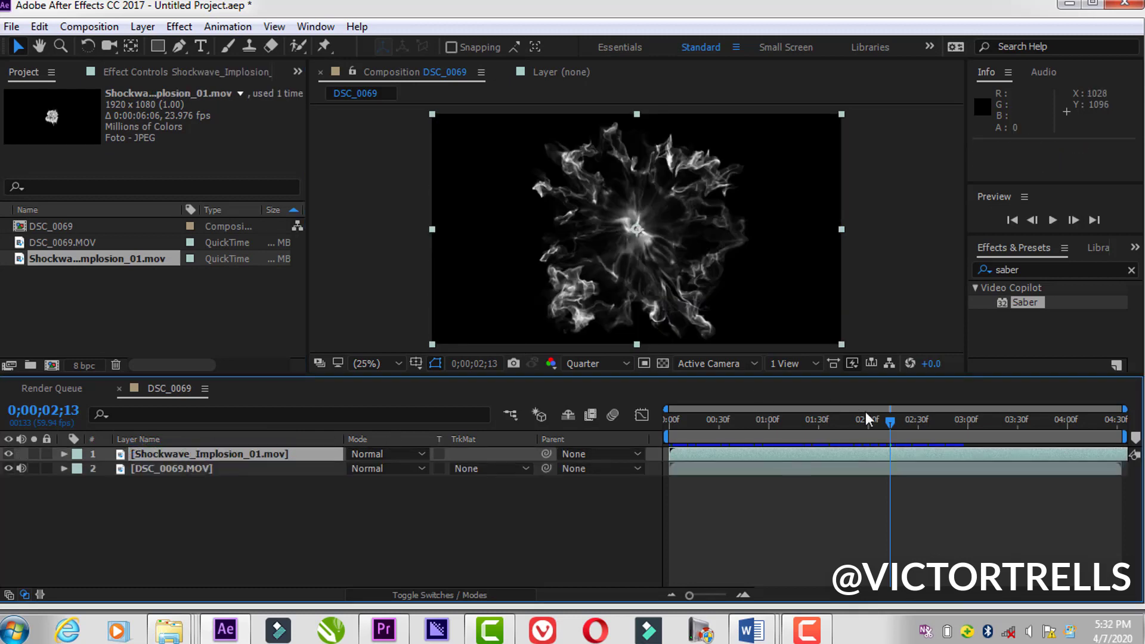
left_click_drag(892, 421, 761, 447)
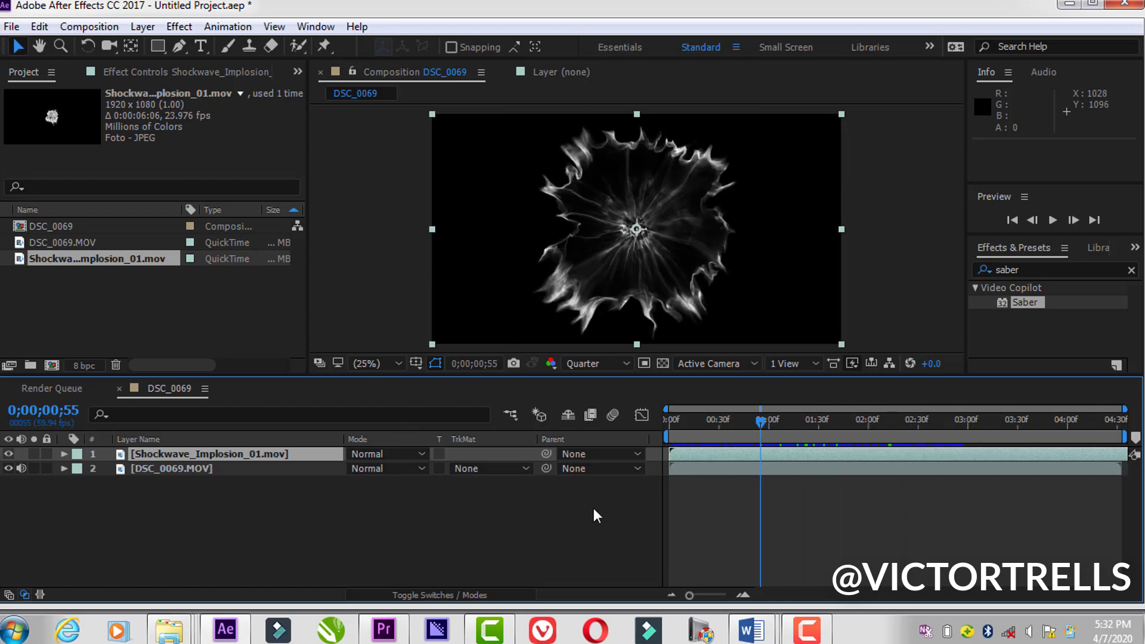
Step: Find and apply the VC Color Vibrance effect to the shockwave layer, accepting the green colour 96FF00
left_click(1028, 270)
type("vc")
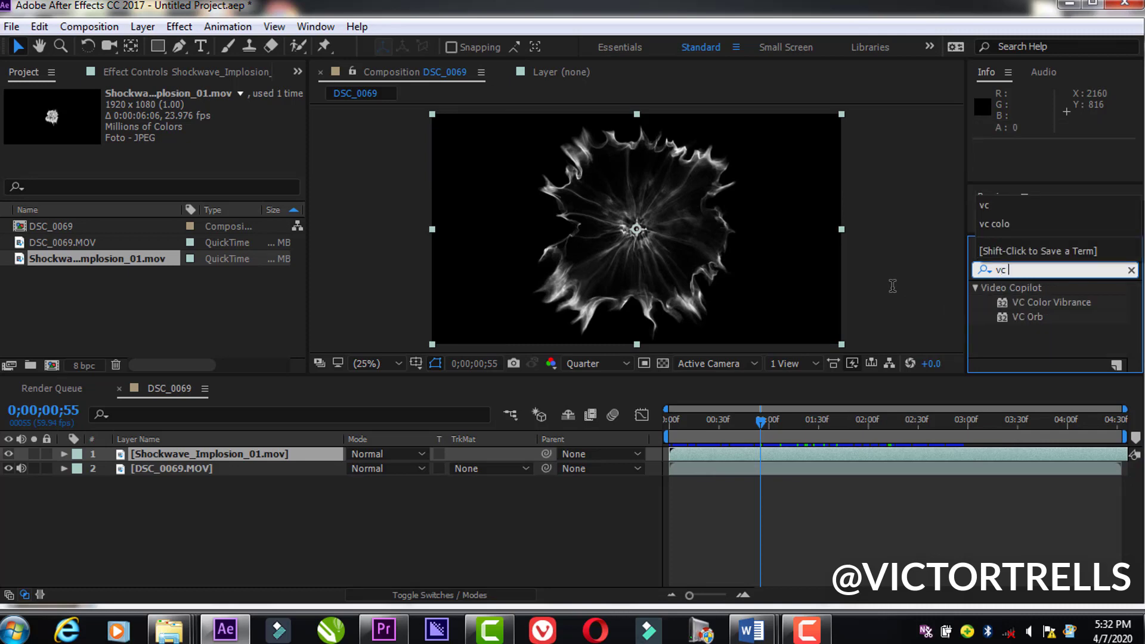
double_click(1021, 301)
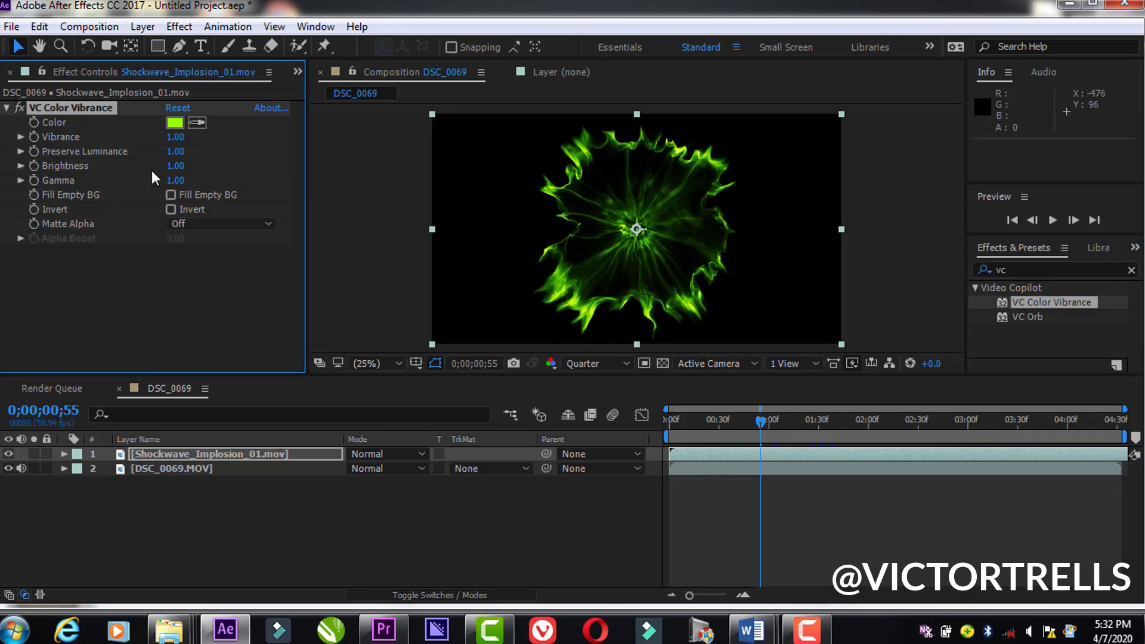
left_click(173, 123)
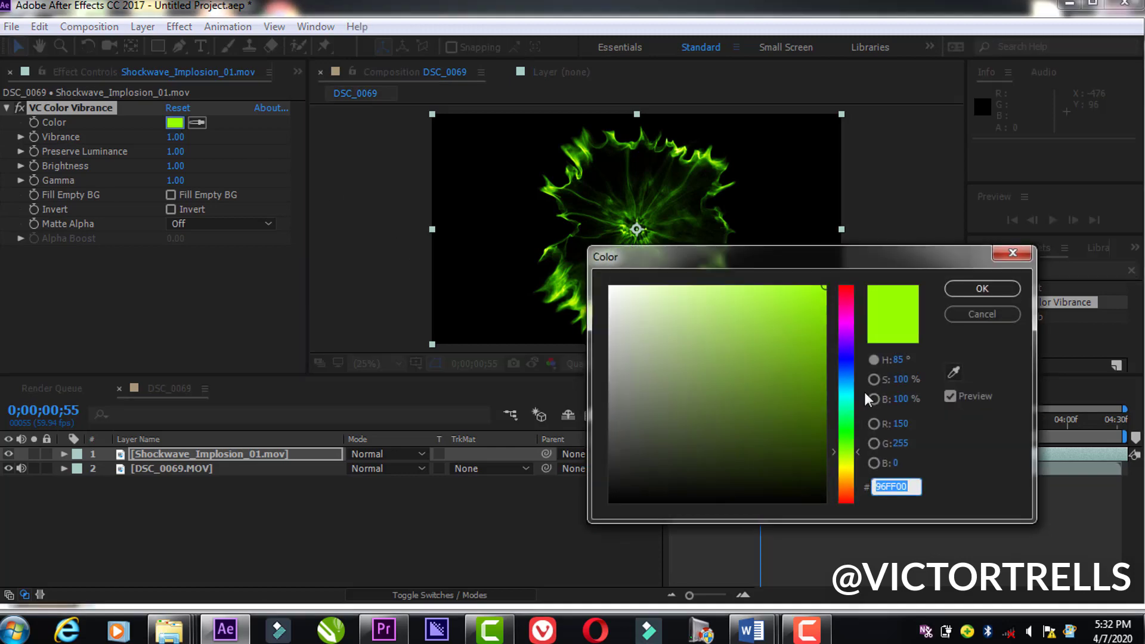
left_click(968, 287)
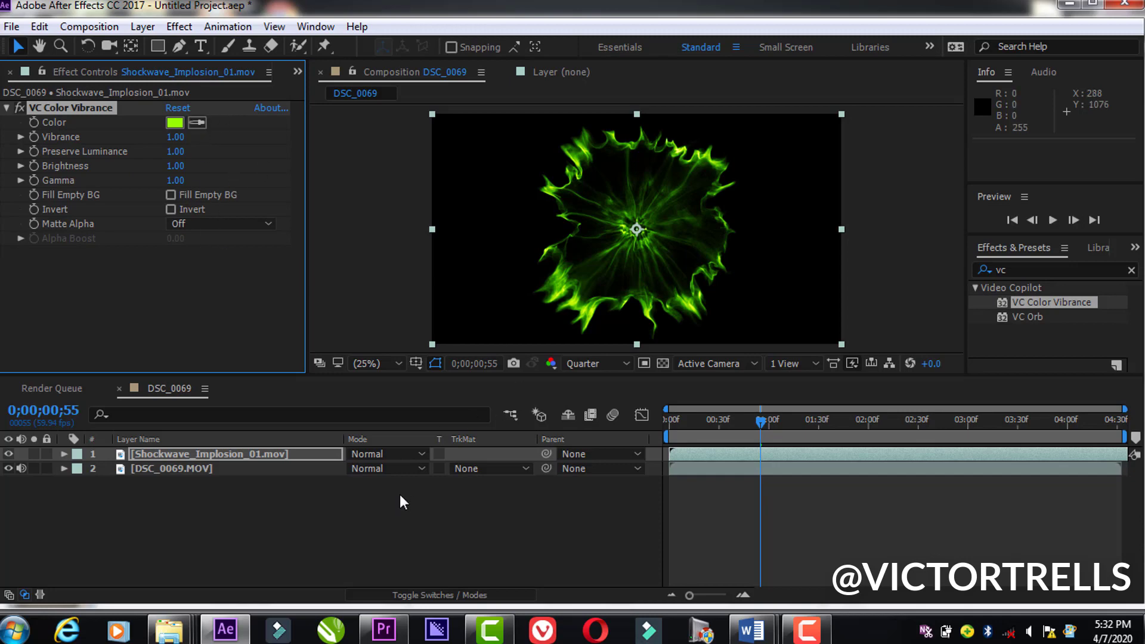
Step: Set the shockwave layer's blending mode to Add and move the playhead to 0;00;01;56
left_click(390, 456)
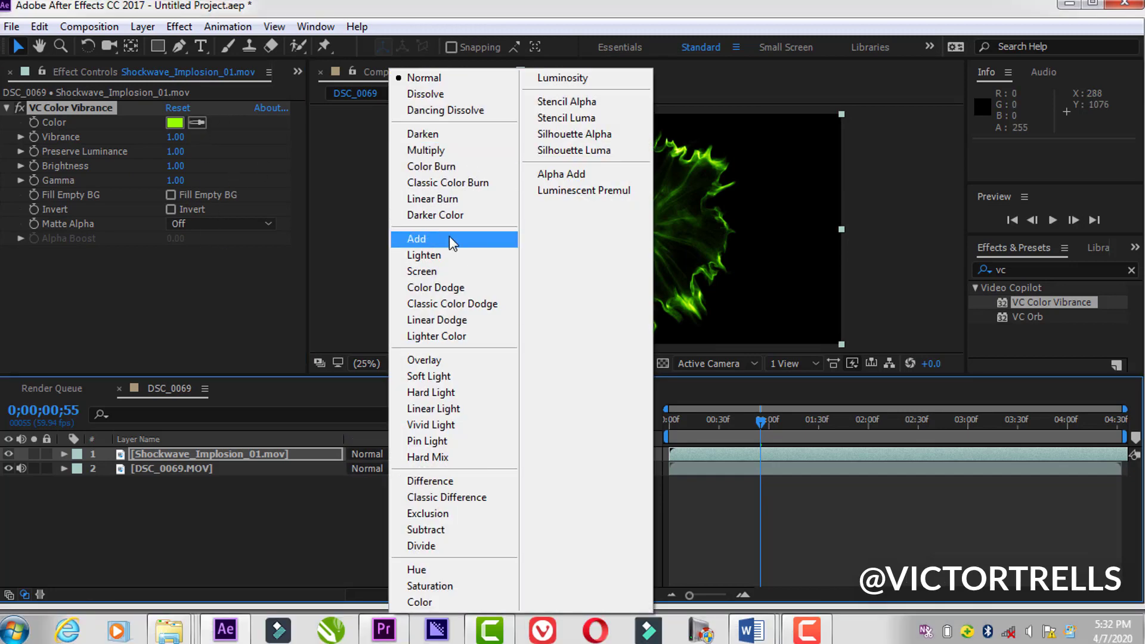
left_click(452, 239)
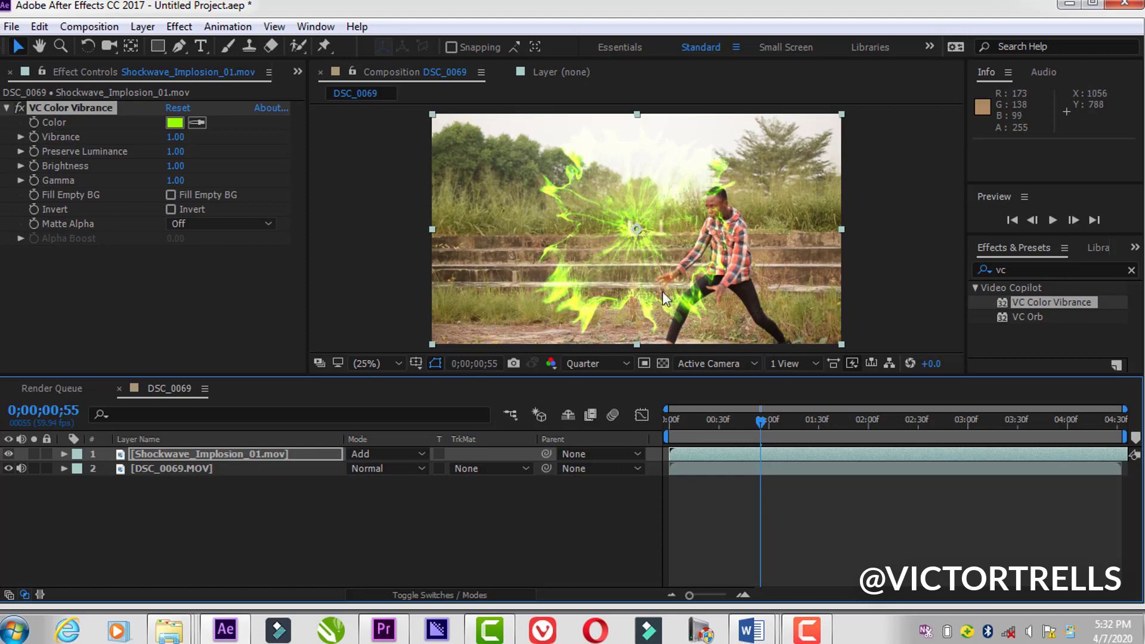
left_click(873, 424)
left_click(861, 423)
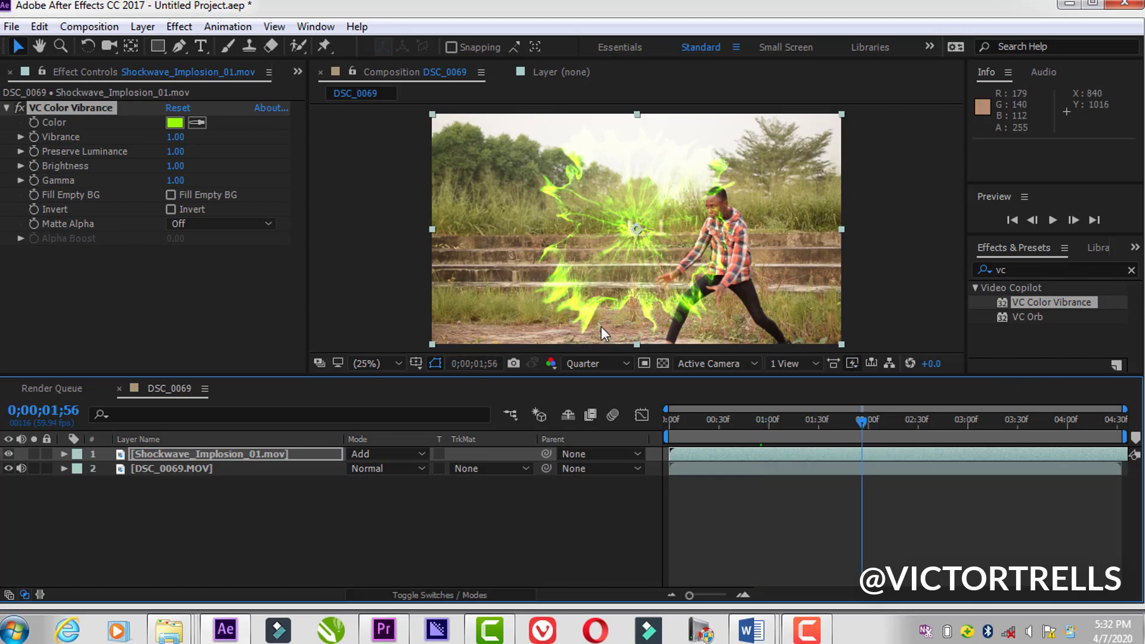
Step: Duplicate the Shockwave_Implosion_01.mov layer and rename the upper copy "blue"
left_click(295, 454)
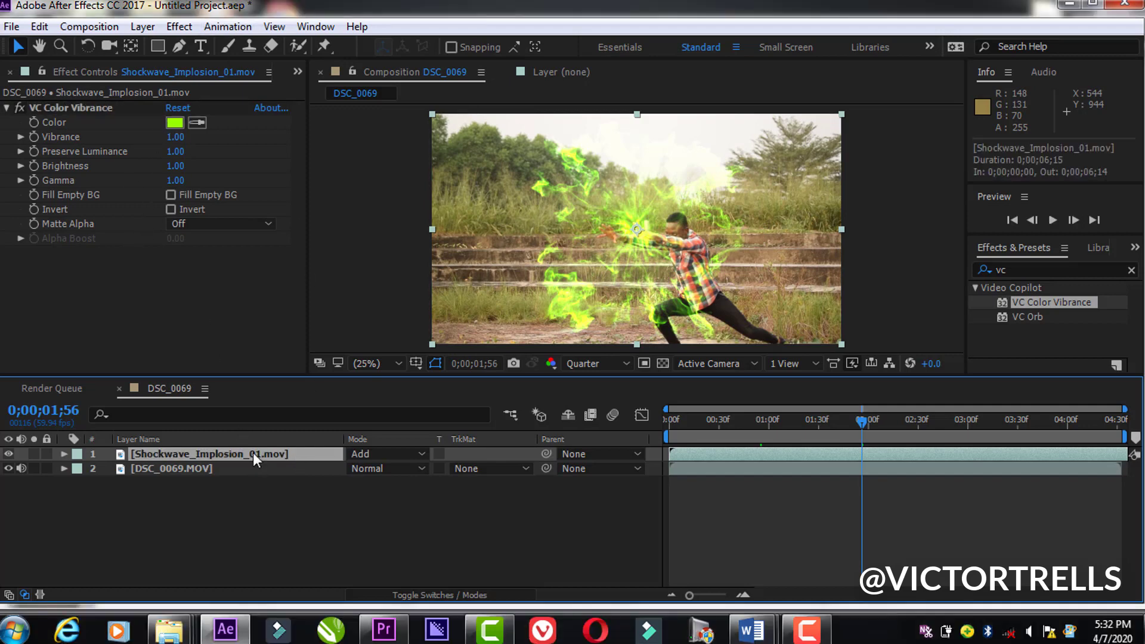
key("ctrl+d")
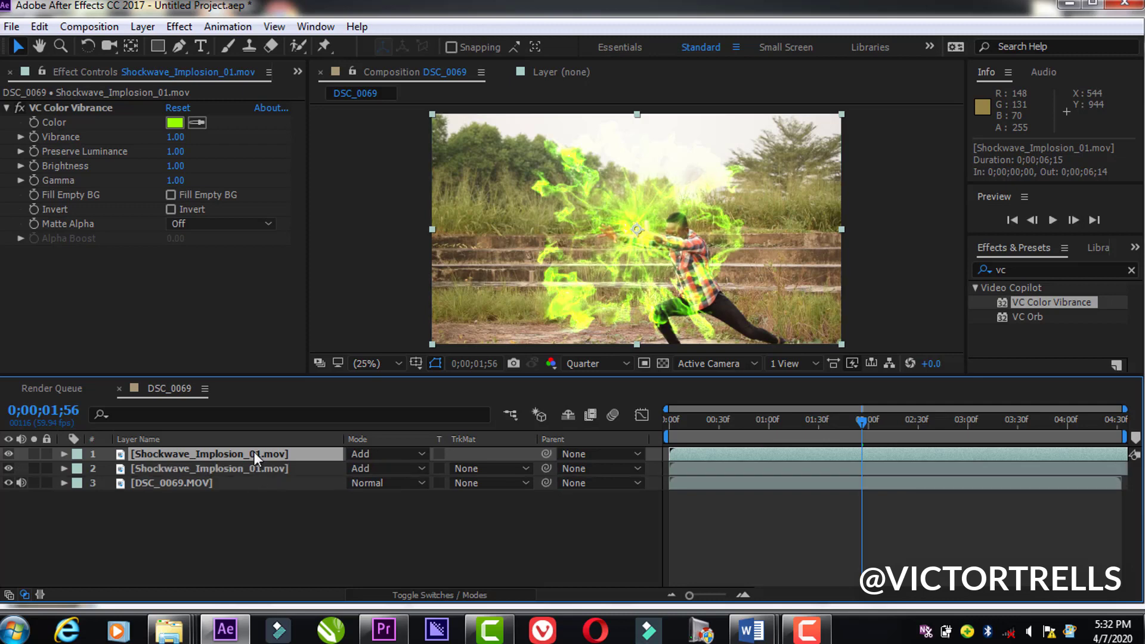
right_click(254, 452)
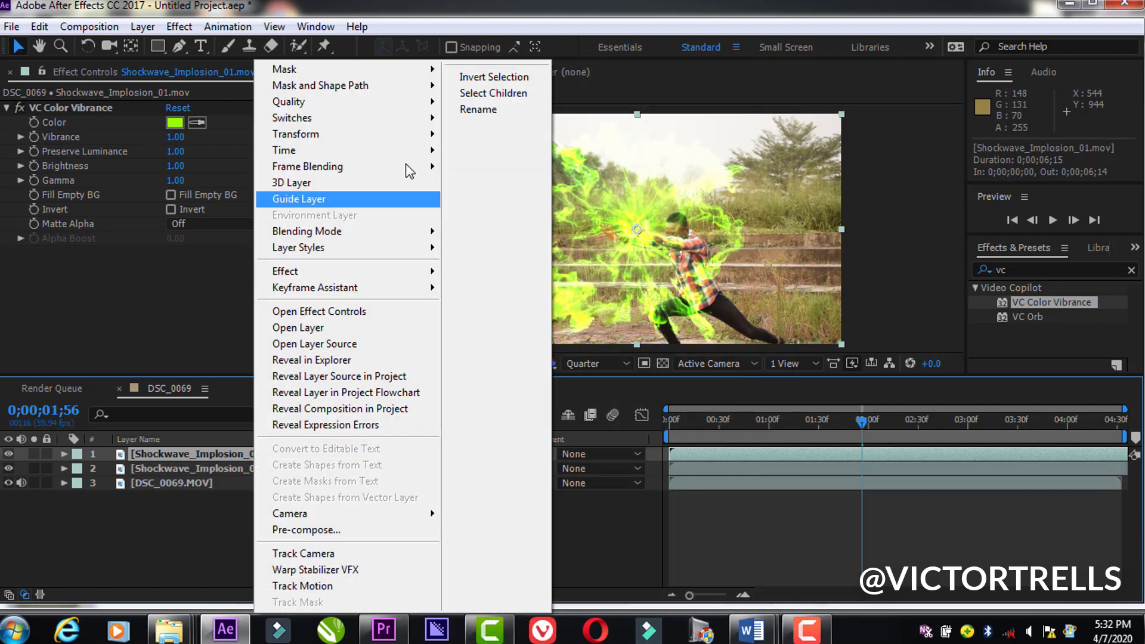
mouse_move(375, 255)
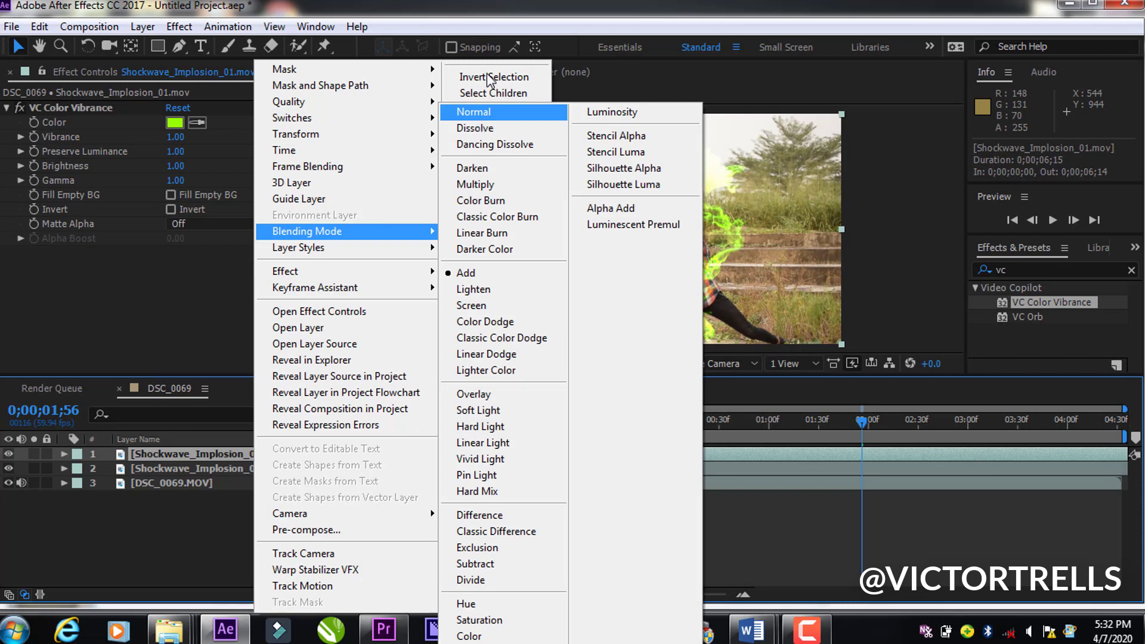
left_click(478, 109)
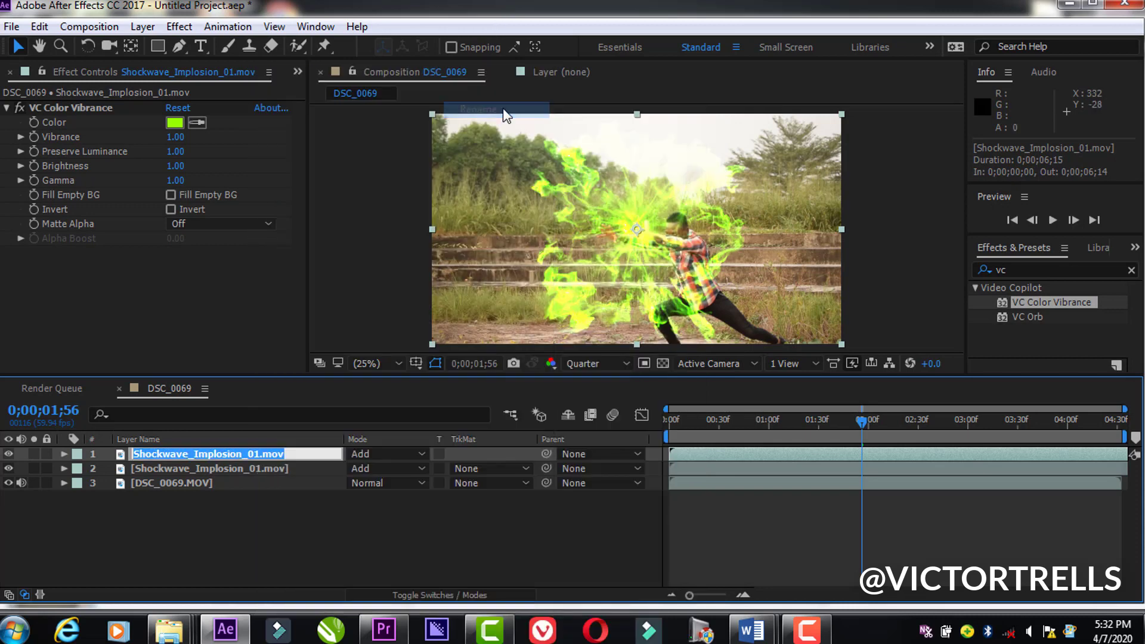
type("blue")
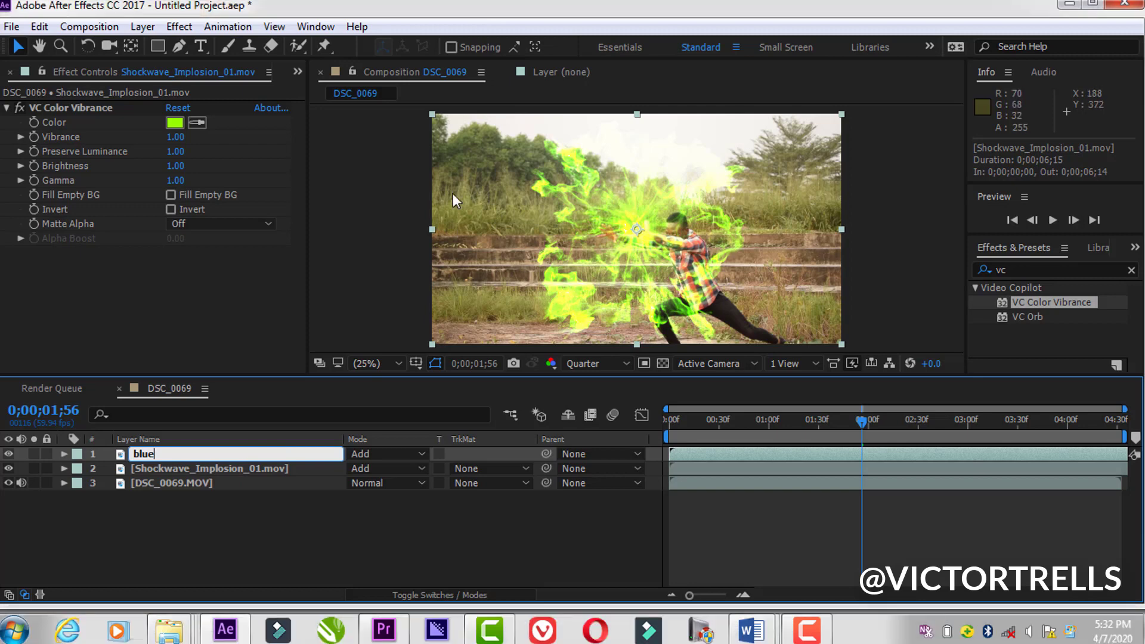
Step: Rename the remaining Shockwave_Implosion_01.mov layer "red"
left_click(299, 466)
right_click(299, 466)
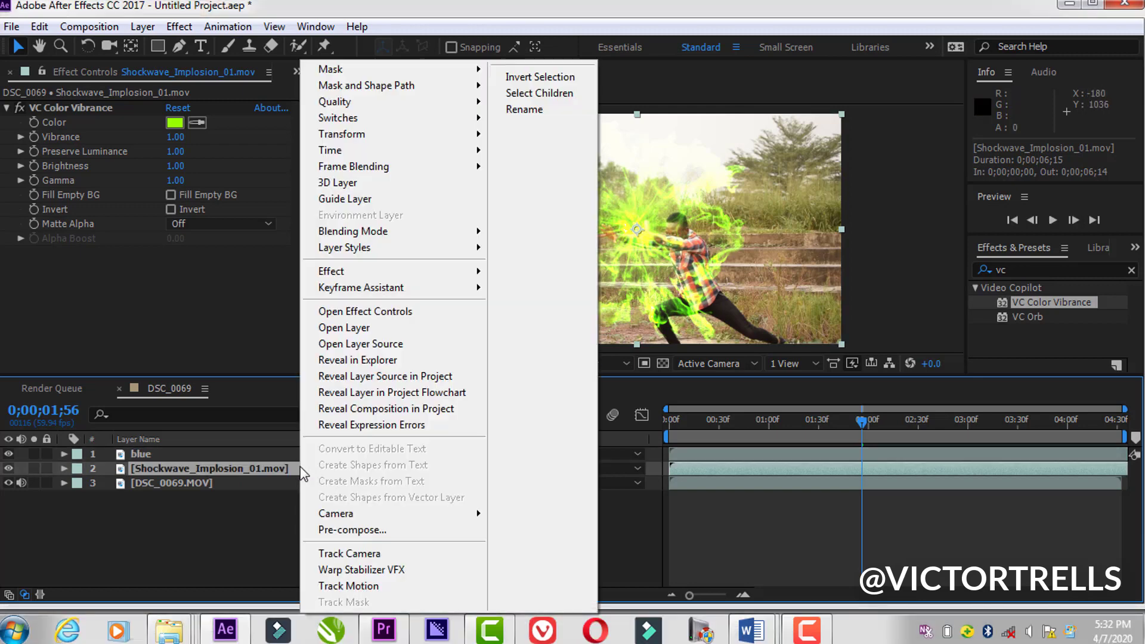
left_click(540, 110)
type("red")
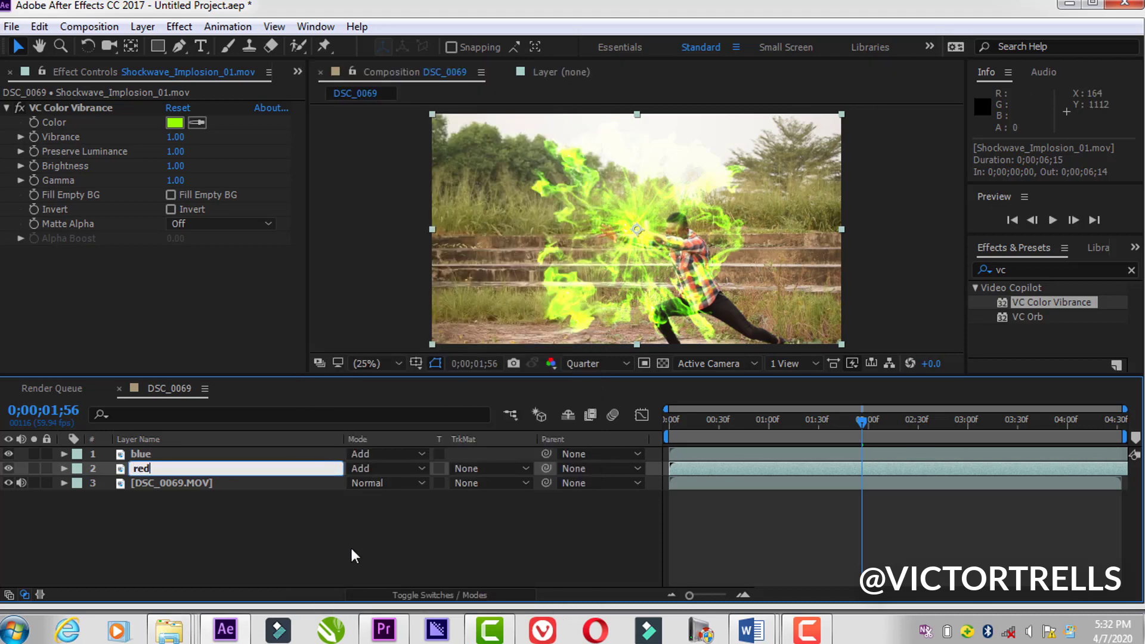
key("Return")
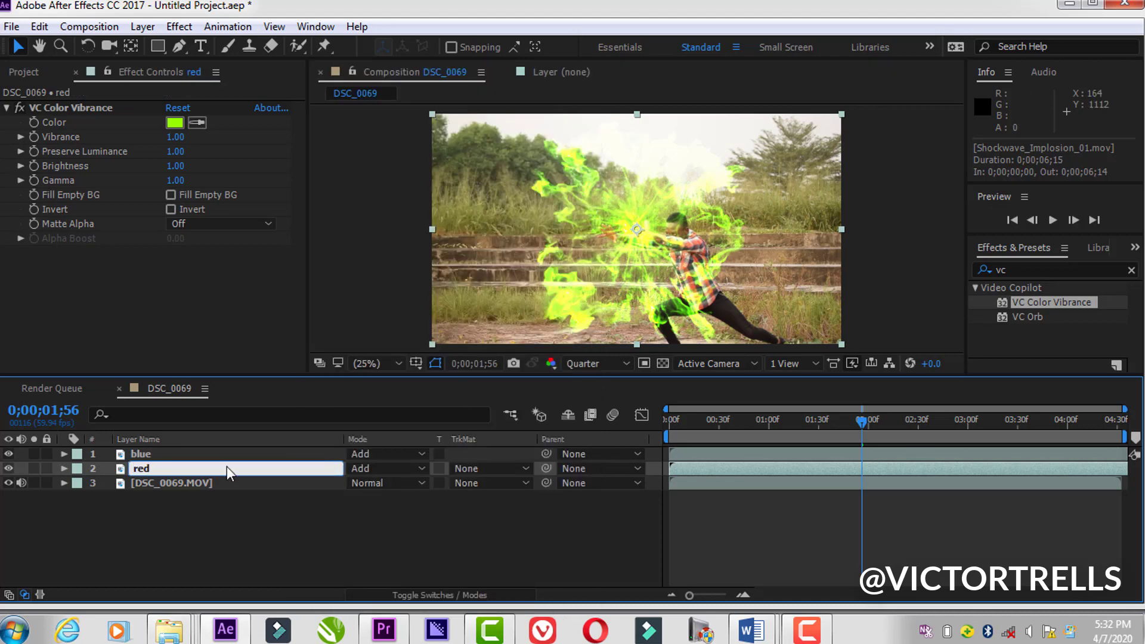
Step: Change the VC Color Vibrance colour on the blue layer to blue, 0006FF
left_click(224, 458)
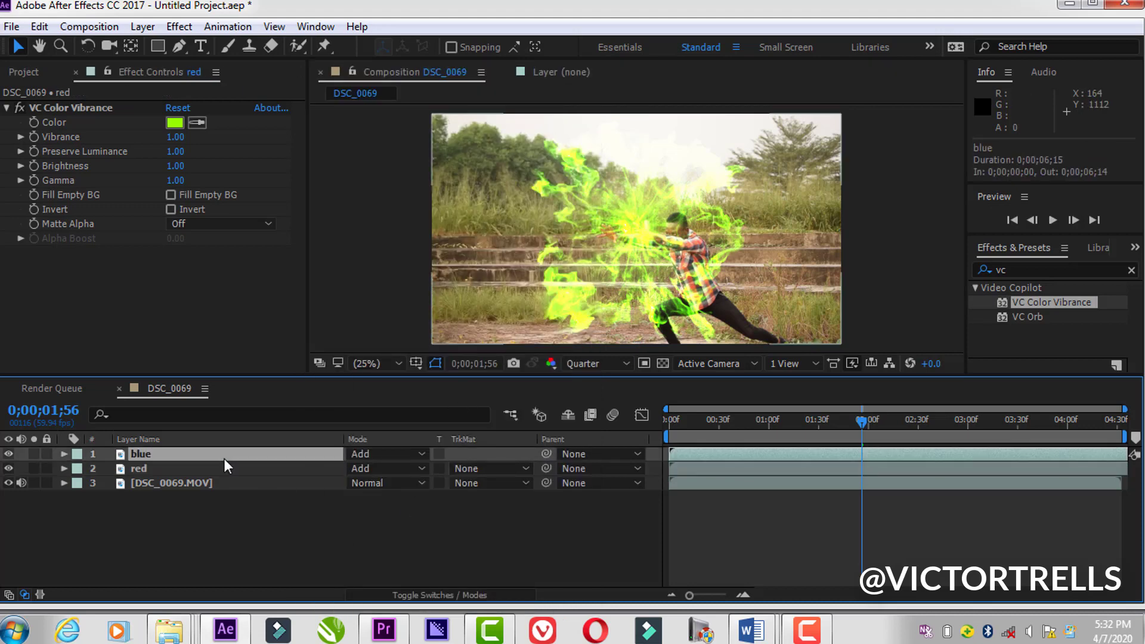
left_click(175, 122)
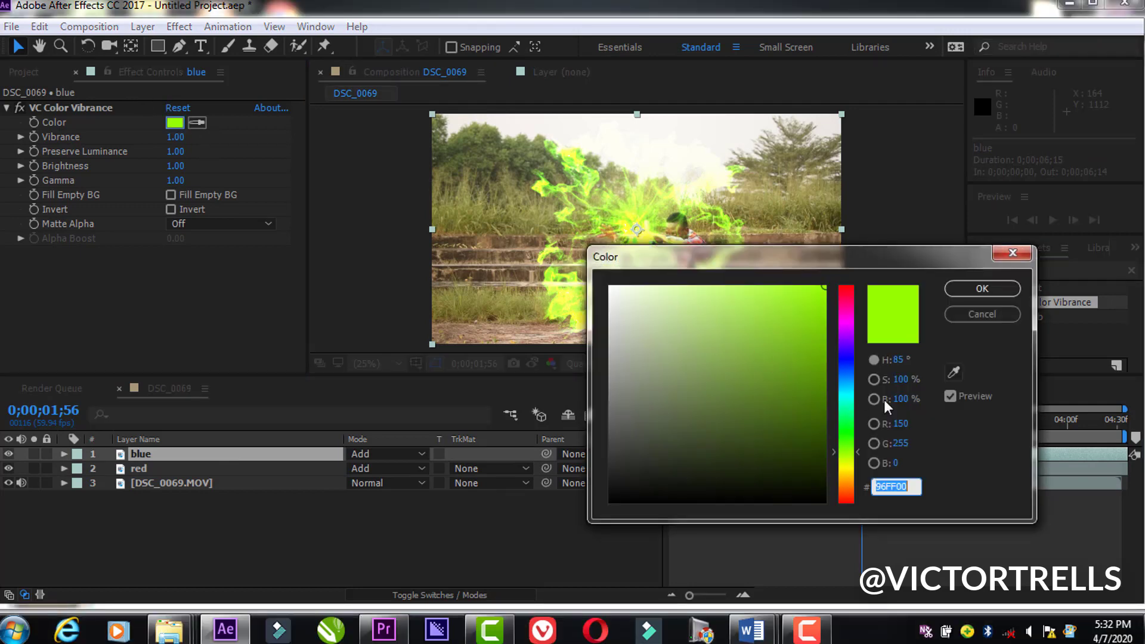
left_click(852, 358)
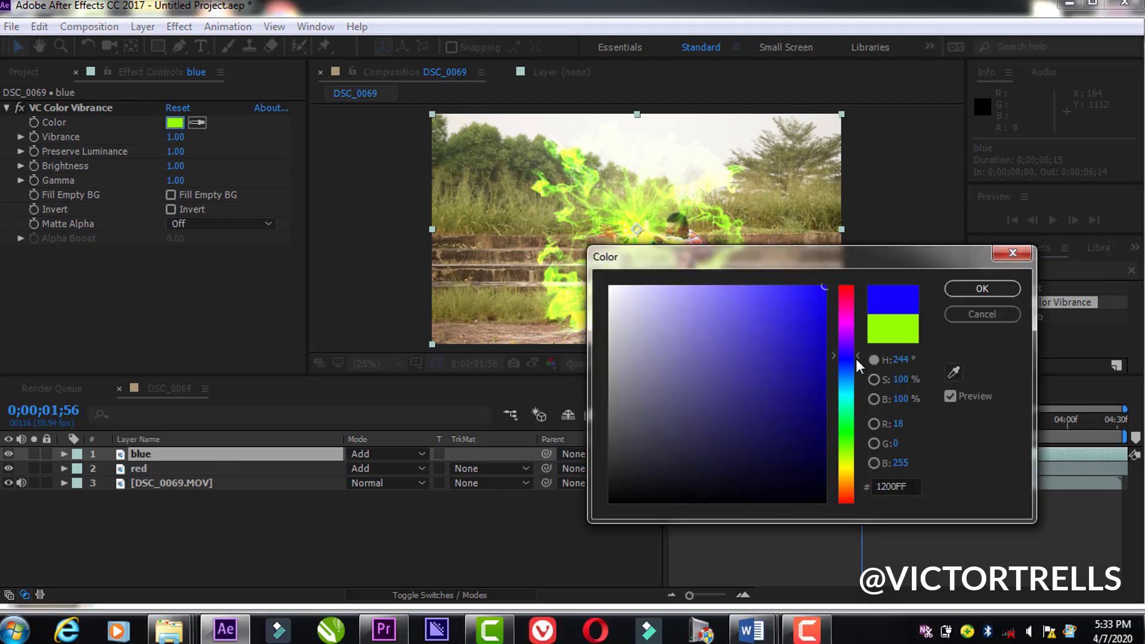
left_click(982, 288)
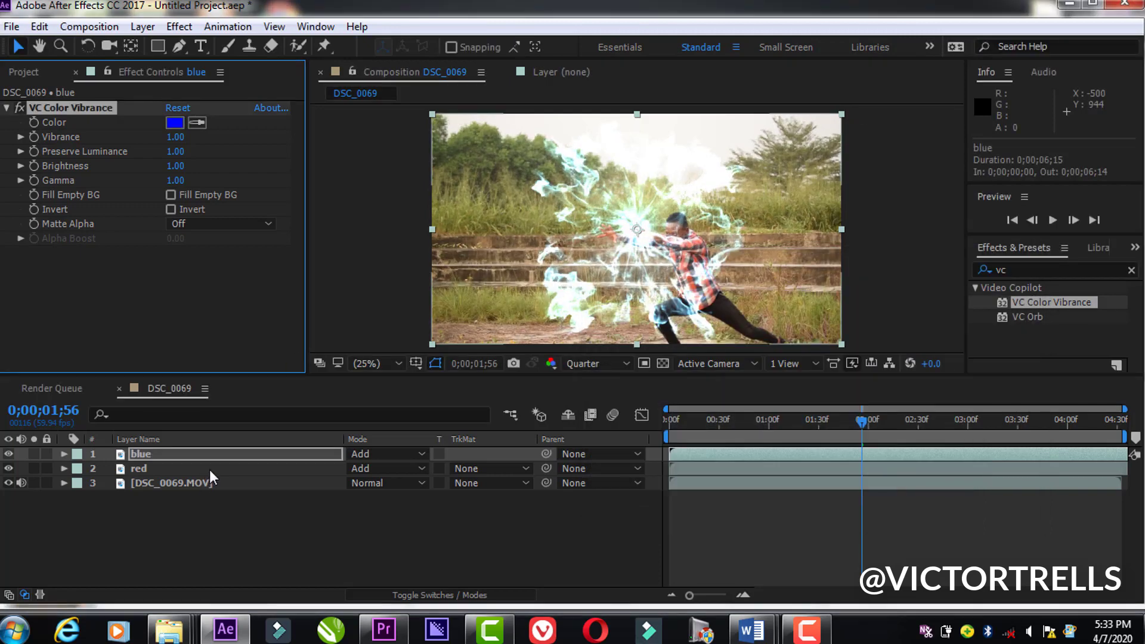
Step: Change the VC Color Vibrance colour on the red layer to pure red, FF0000
left_click(212, 468)
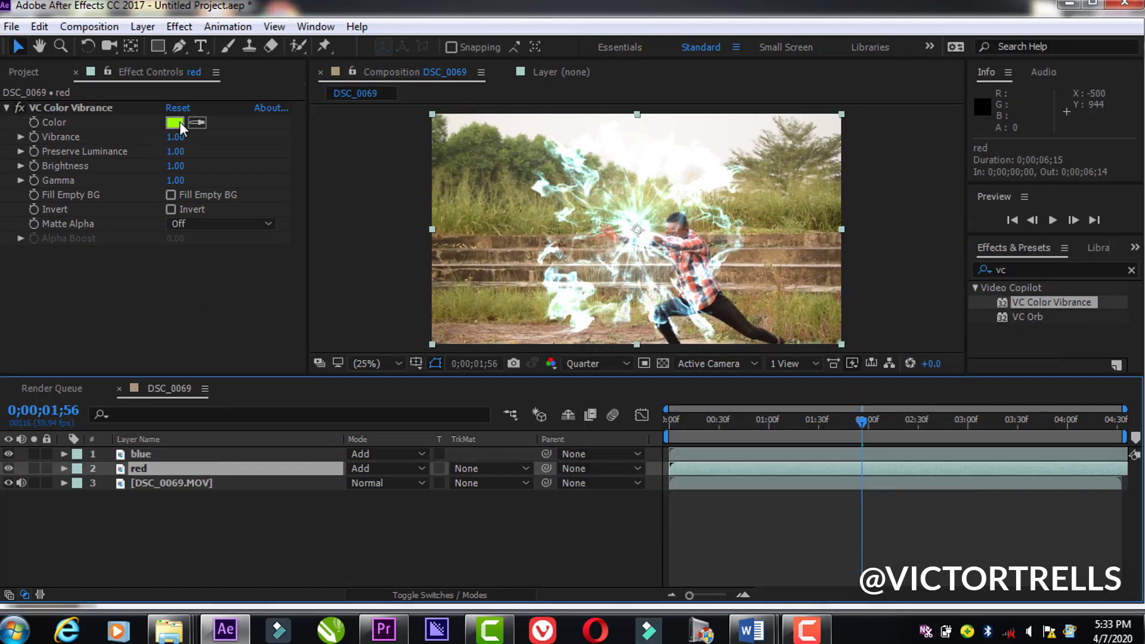
left_click(179, 123)
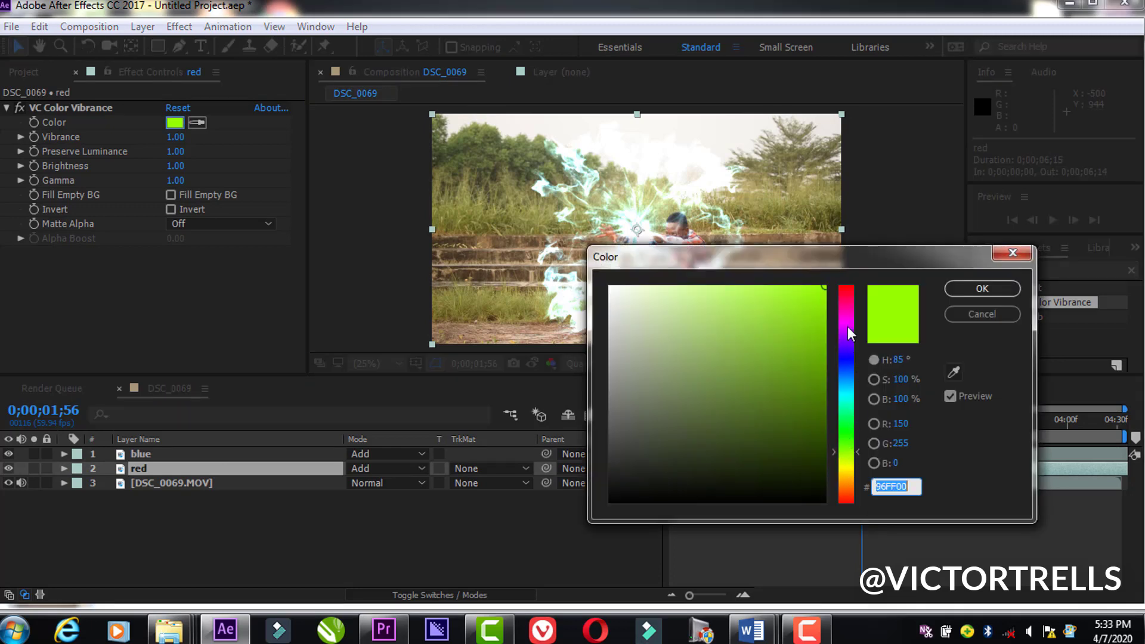
left_click_drag(847, 327, 850, 284)
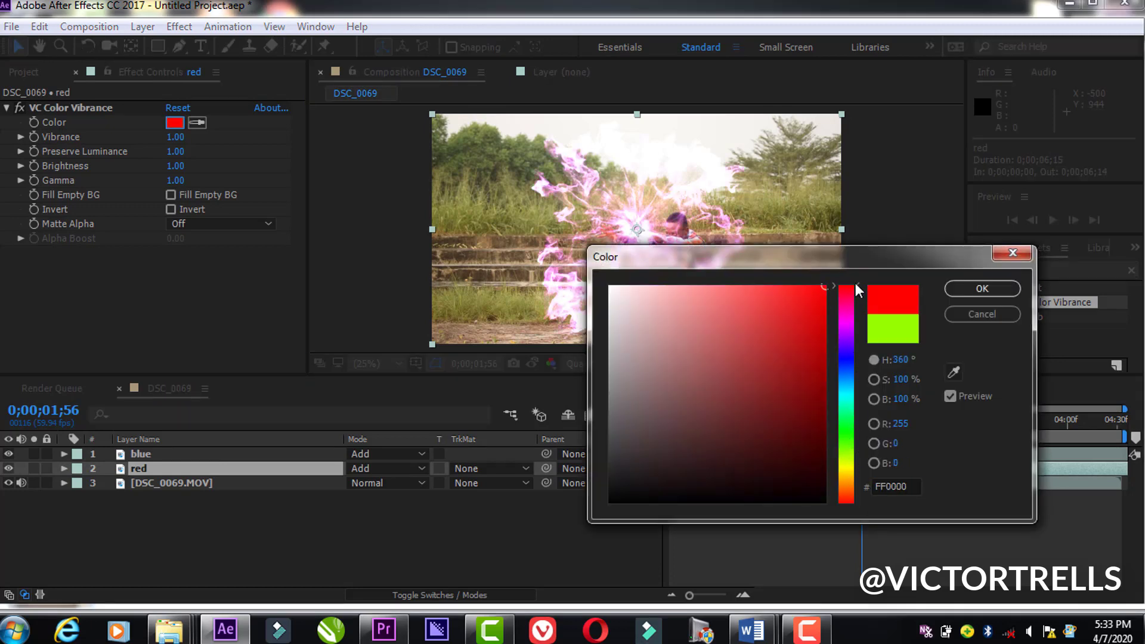
left_click(977, 287)
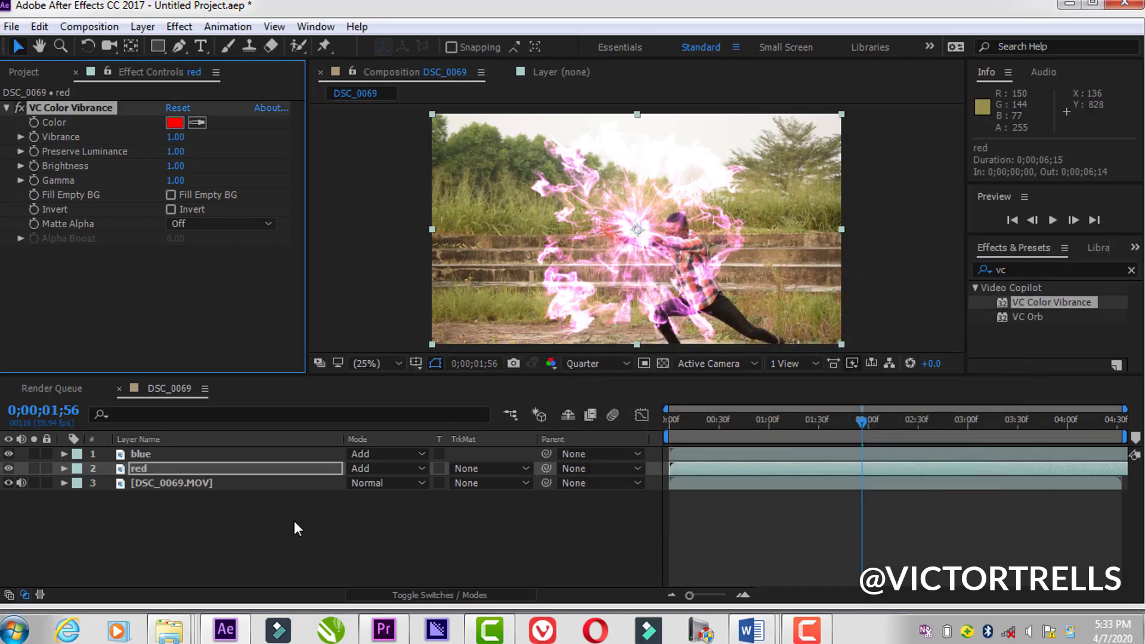
Step: Mask the blue layer with a full-height rectangle around the left half of the shockwave, ending at its centre
left_click(205, 455)
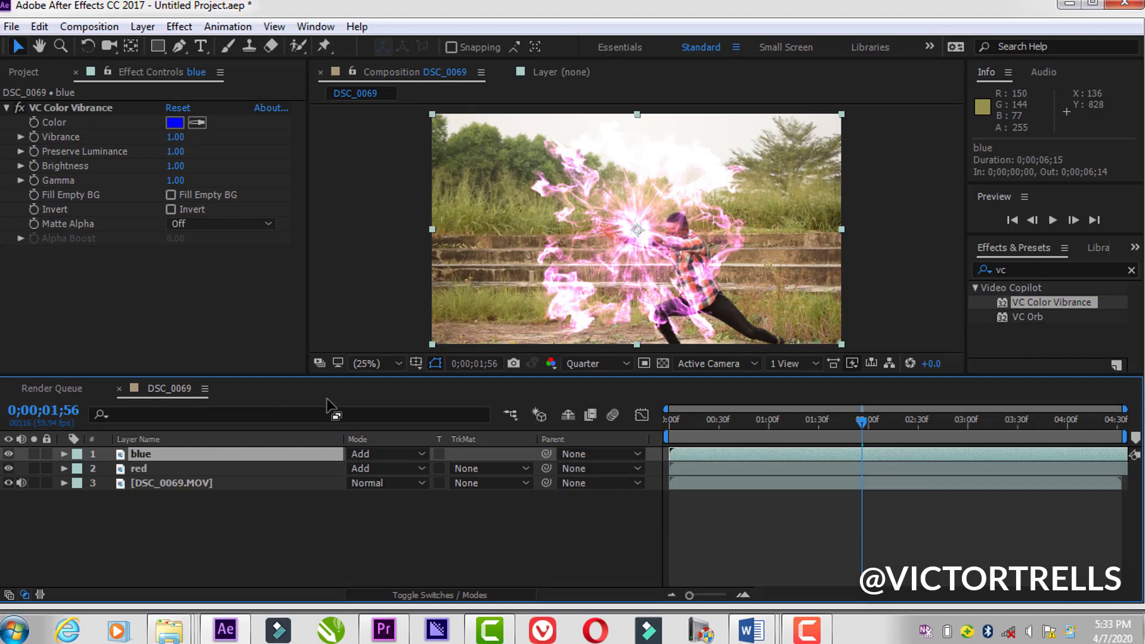
double_click(306, 453)
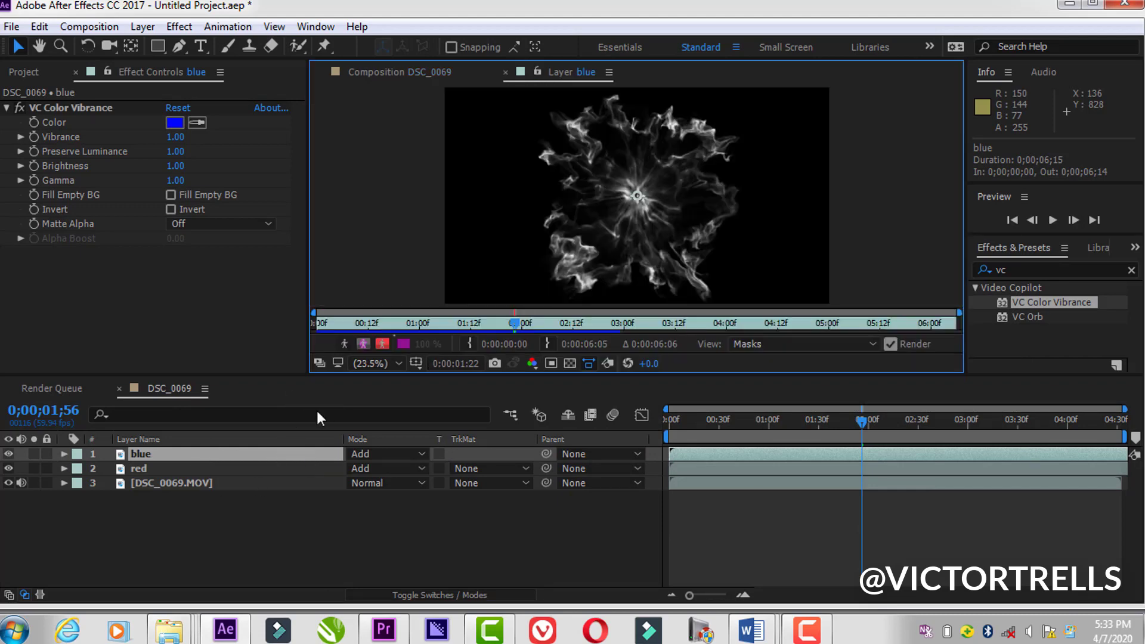
left_click(158, 46)
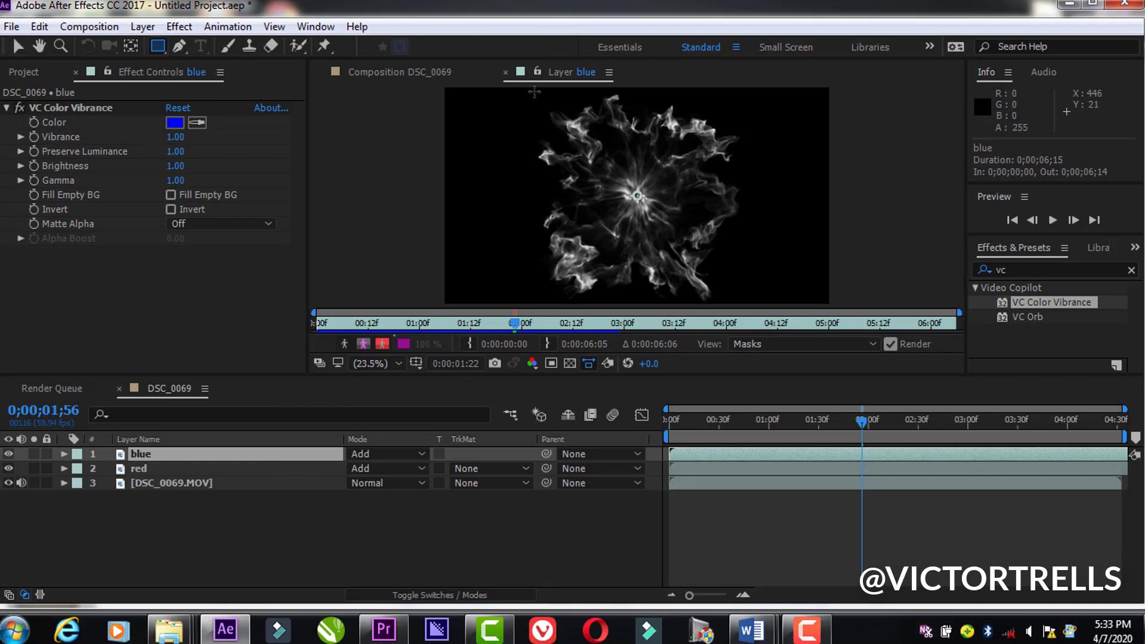
left_click_drag(535, 90, 638, 304)
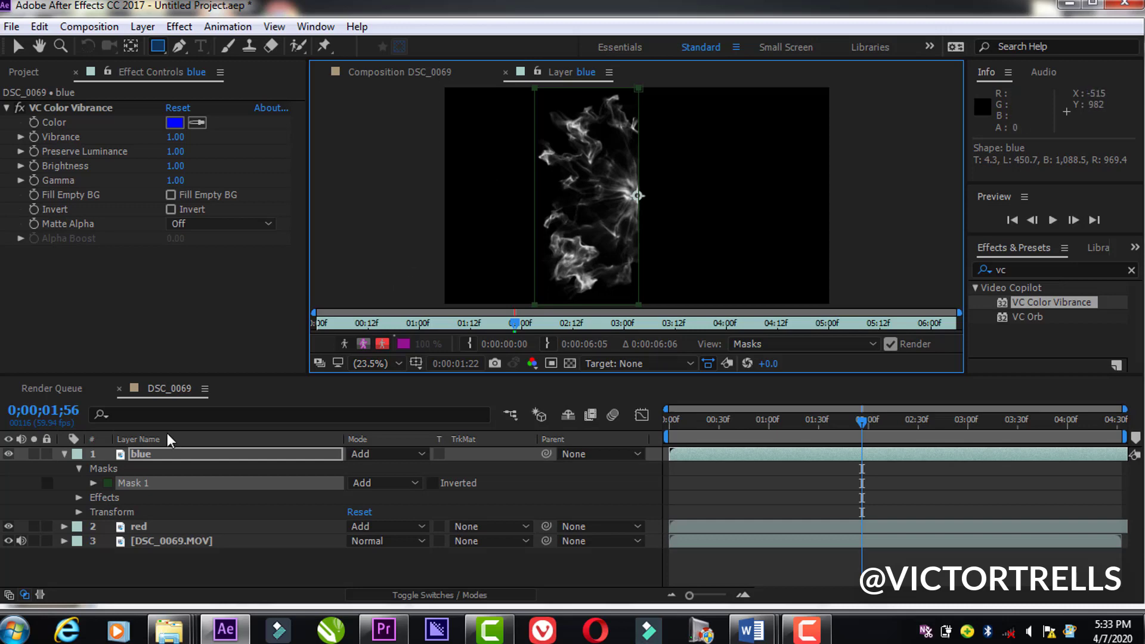
left_click(63, 453)
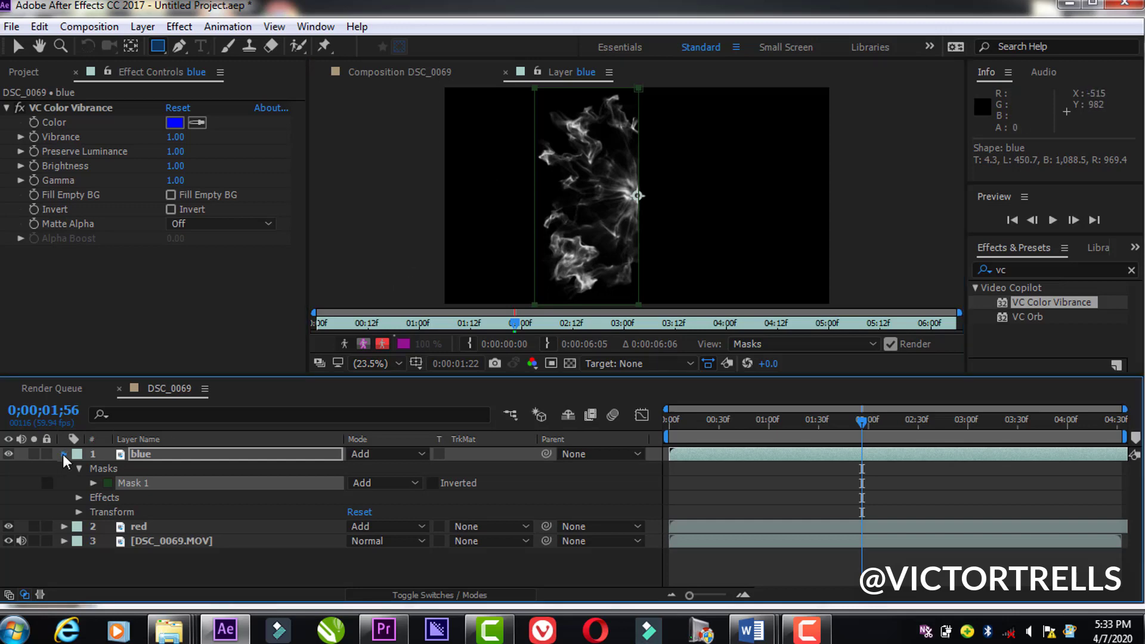
left_click(383, 75)
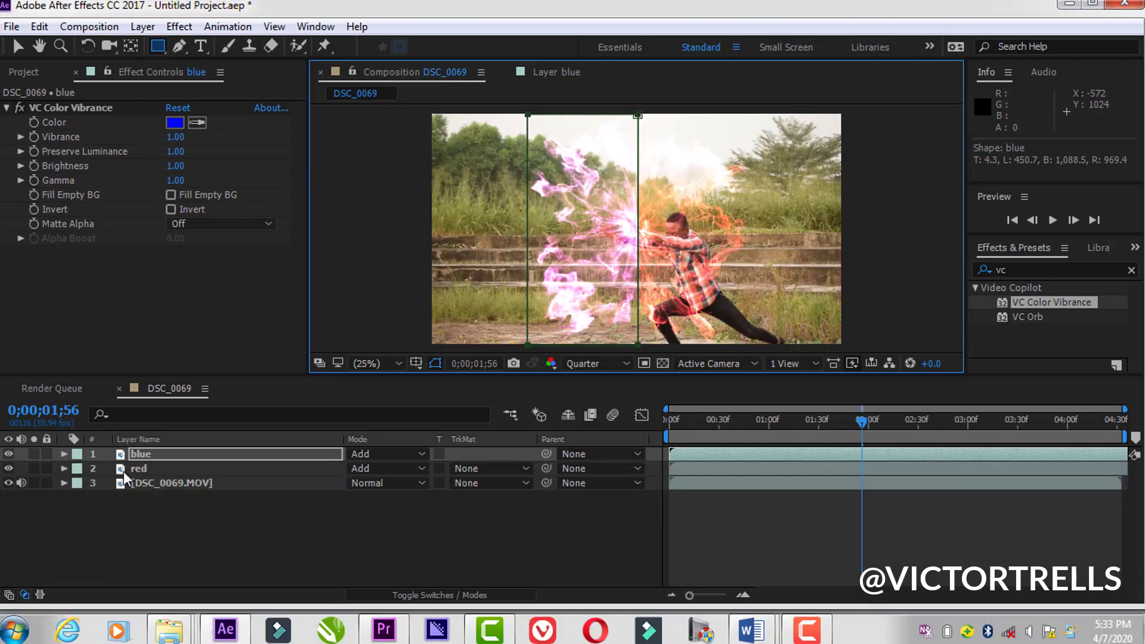
Step: Mask the red layer with a full-height rectangle around the right half of the shockwave, starting at its centre
left_click(140, 468)
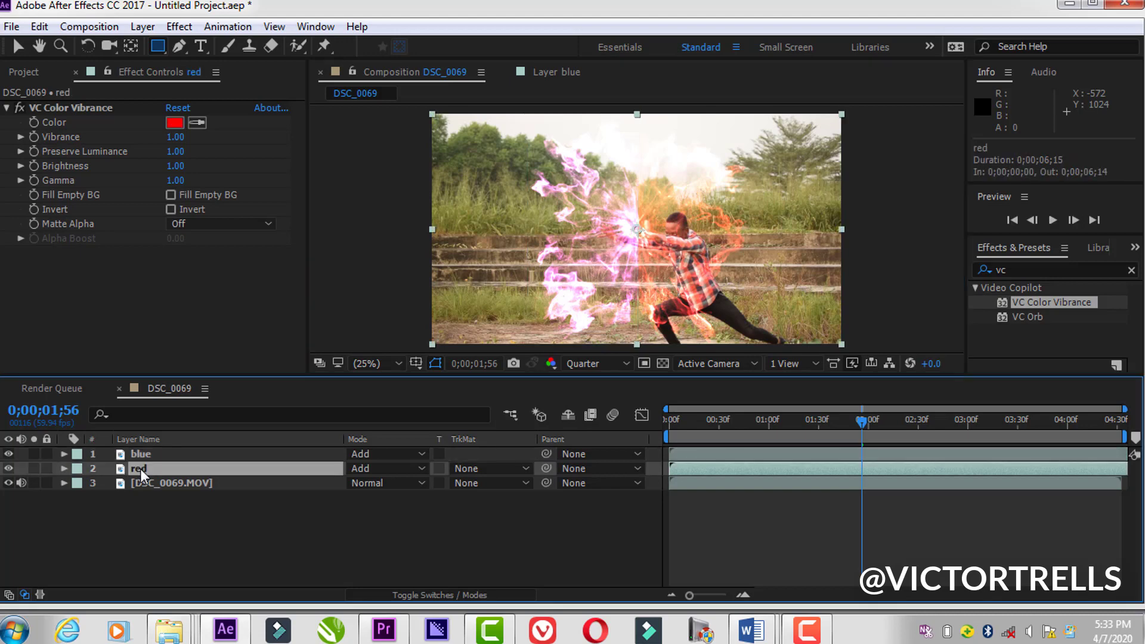
double_click(141, 469)
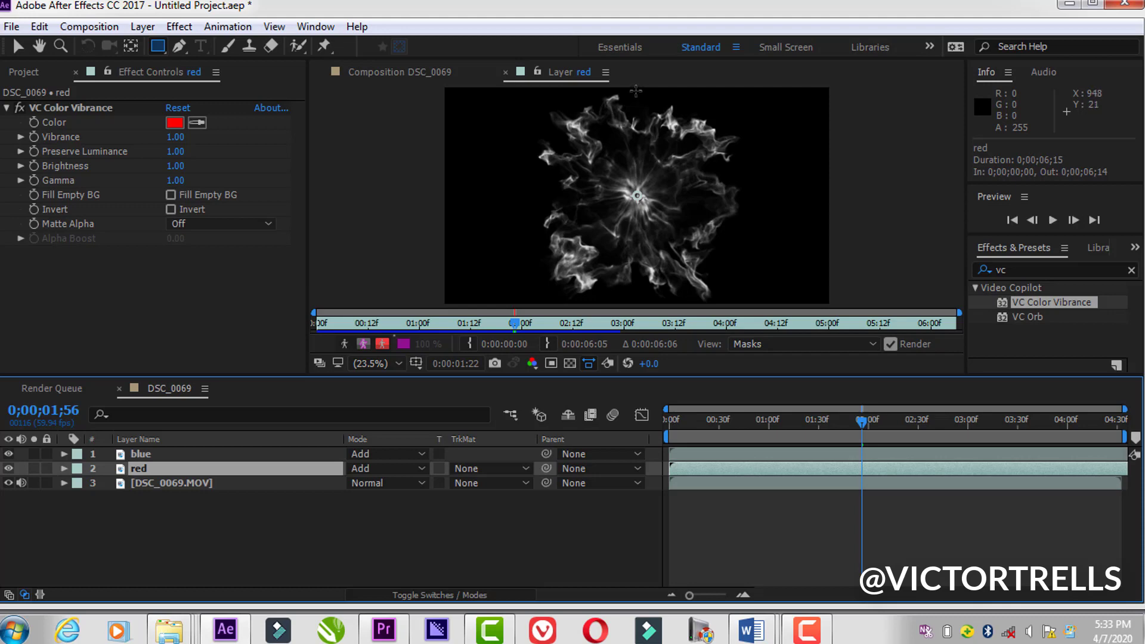
left_click_drag(637, 88, 756, 305)
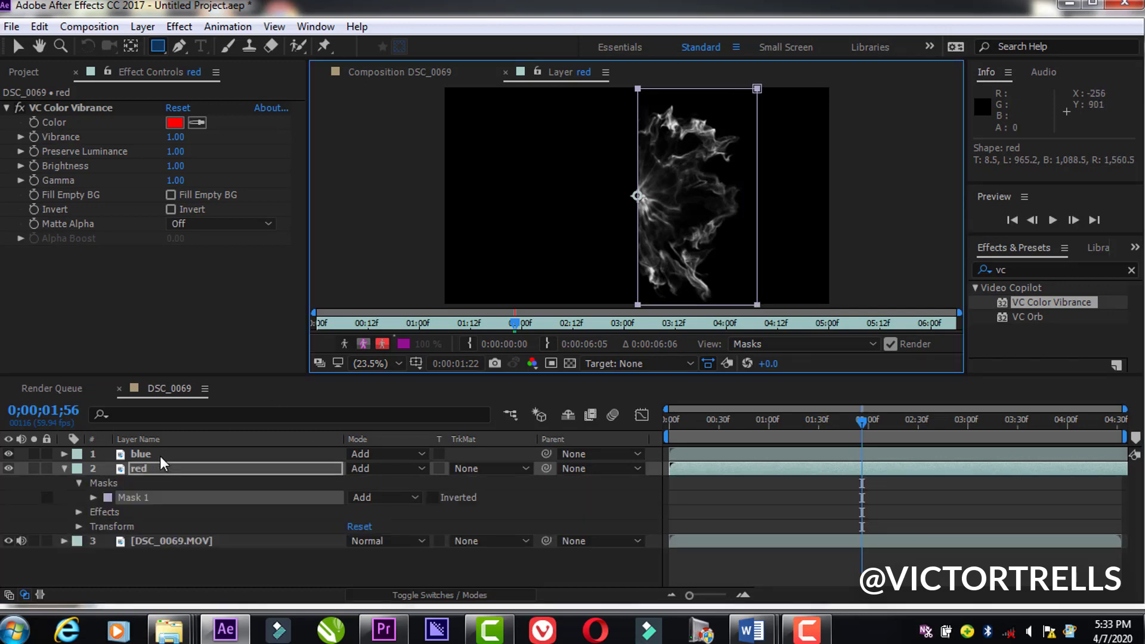
left_click(64, 470)
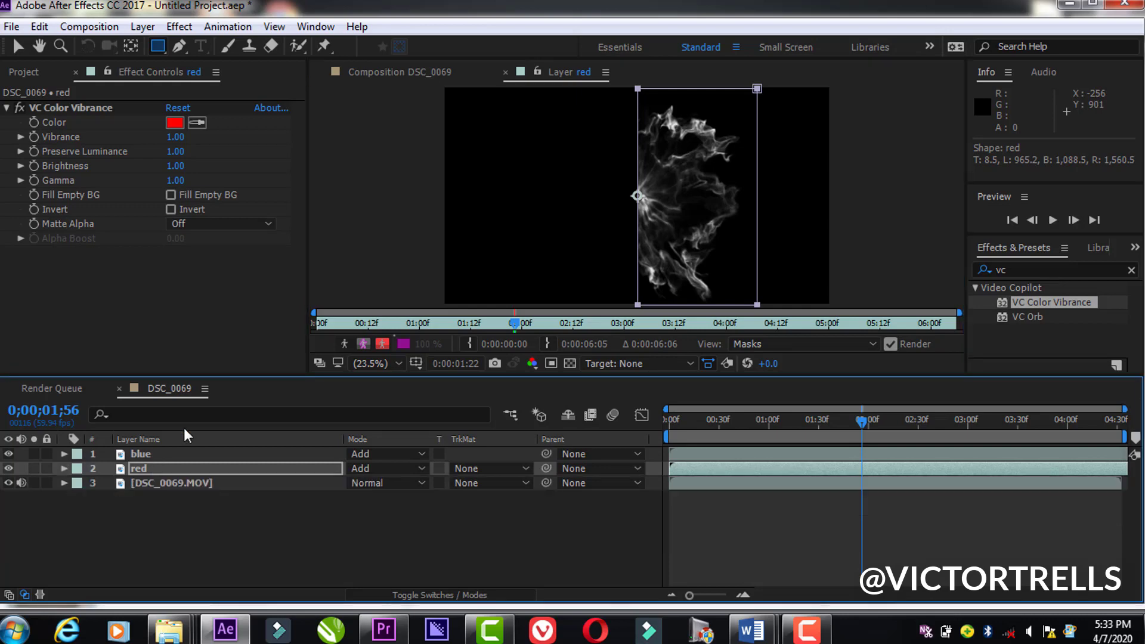
left_click(387, 78)
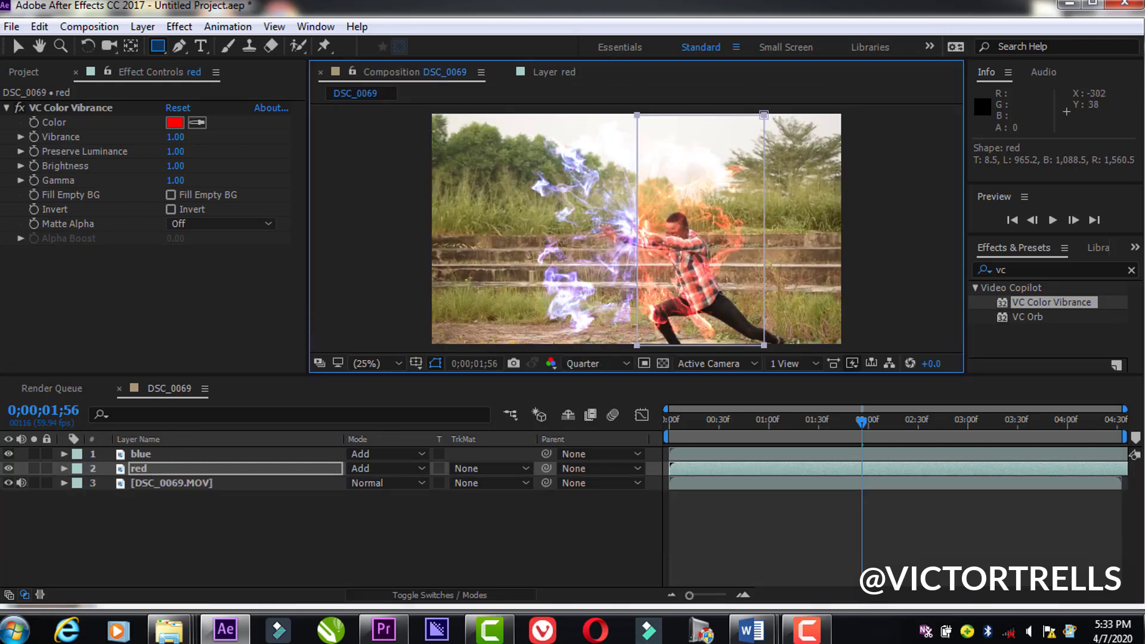
left_click(18, 46)
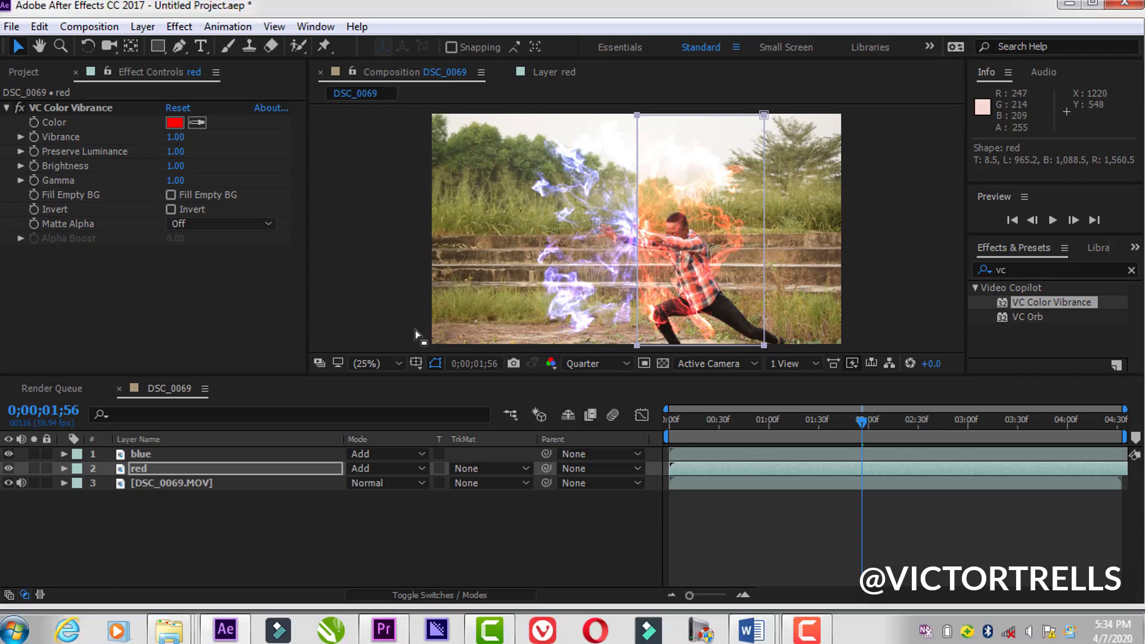
Step: Feather the masks, with 21 pixels on the blue layer and 20 pixels on the red layer
left_click(237, 453)
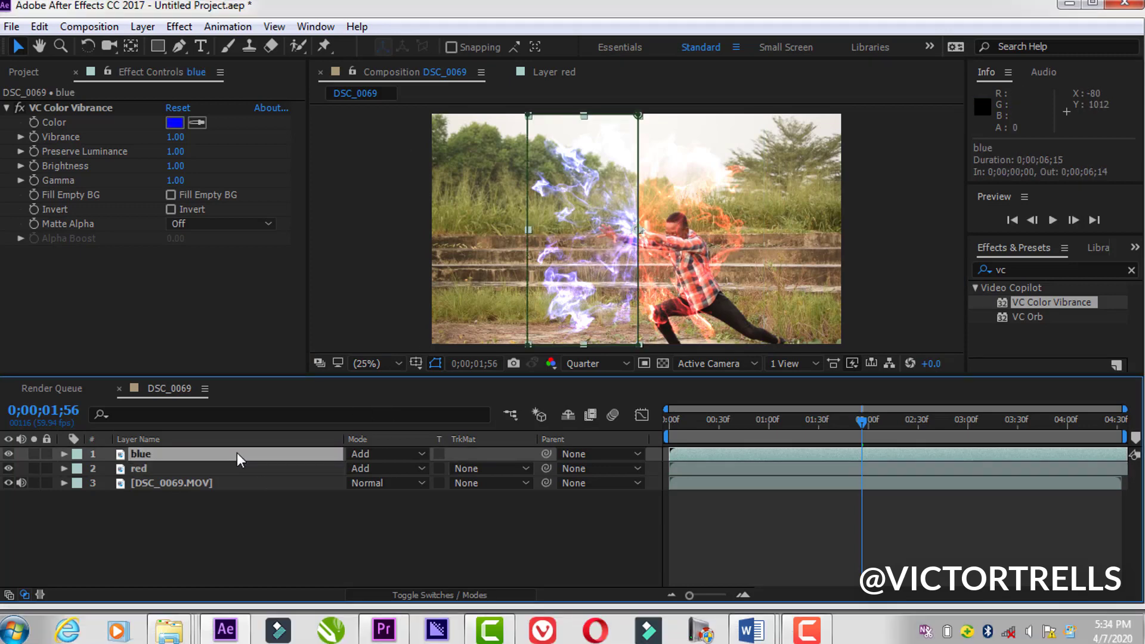
left_click(242, 472, "shift")
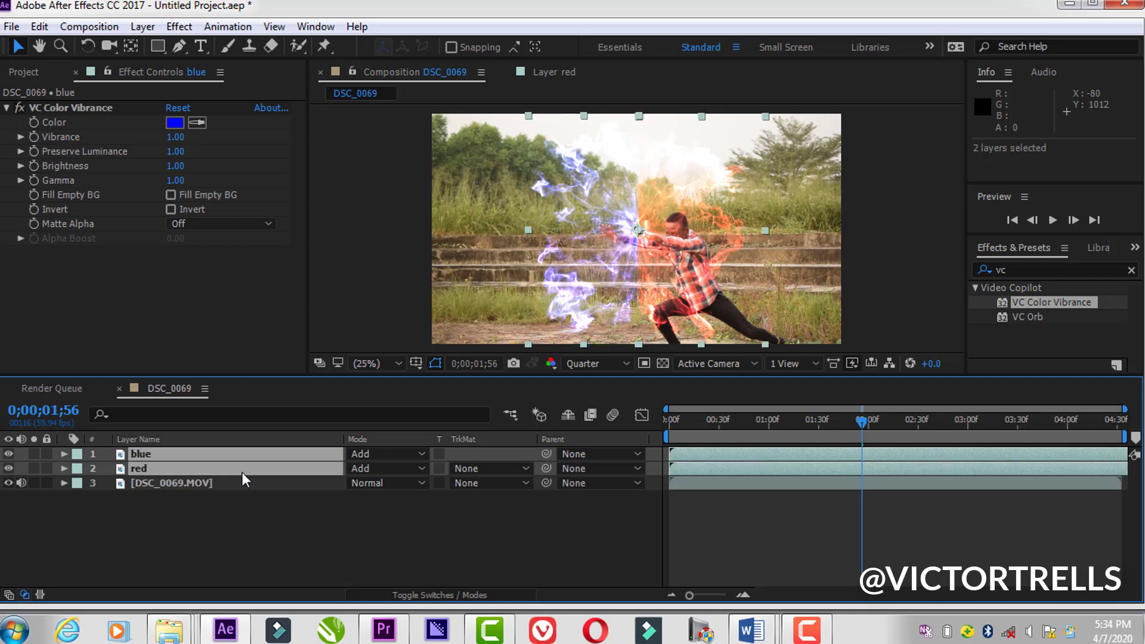
key("f")
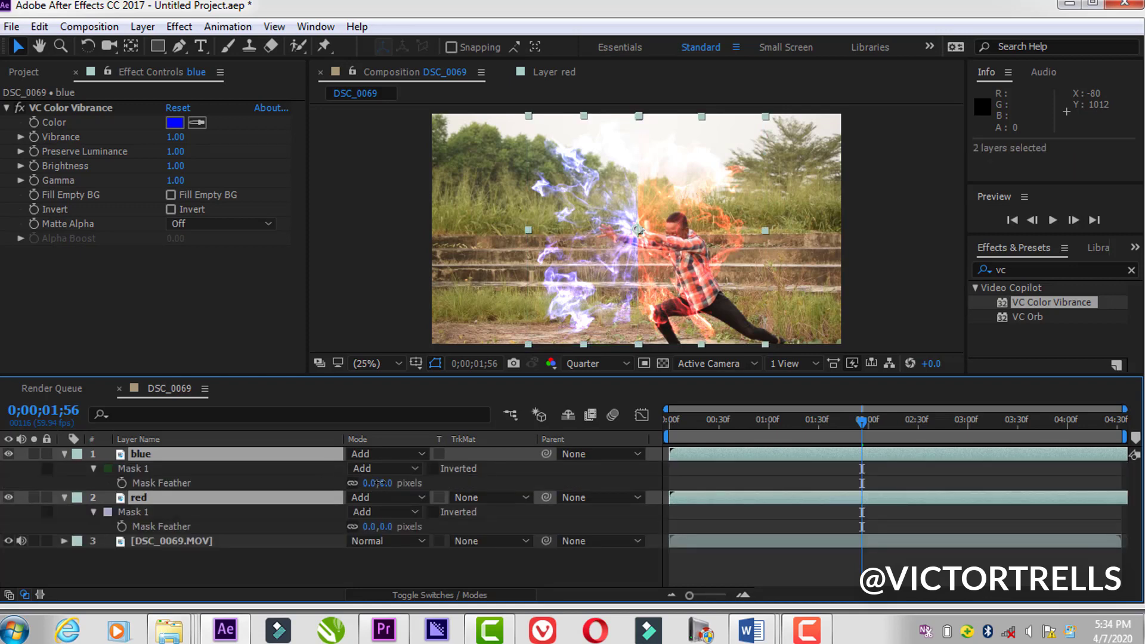
left_click_drag(377, 483, 384, 483)
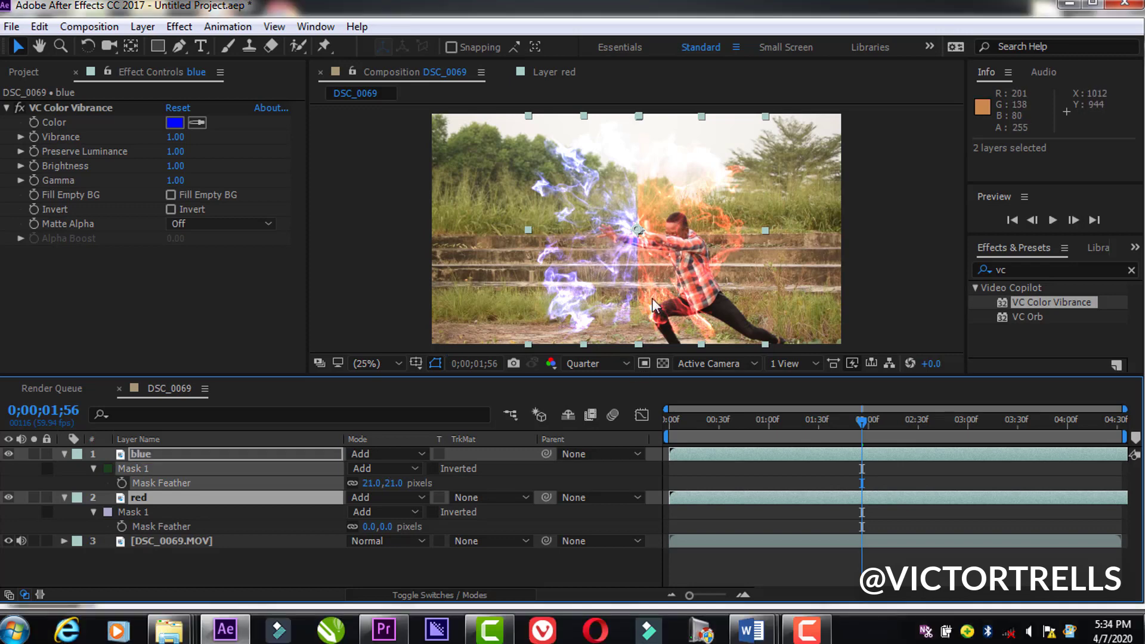
left_click_drag(370, 529, 395, 527)
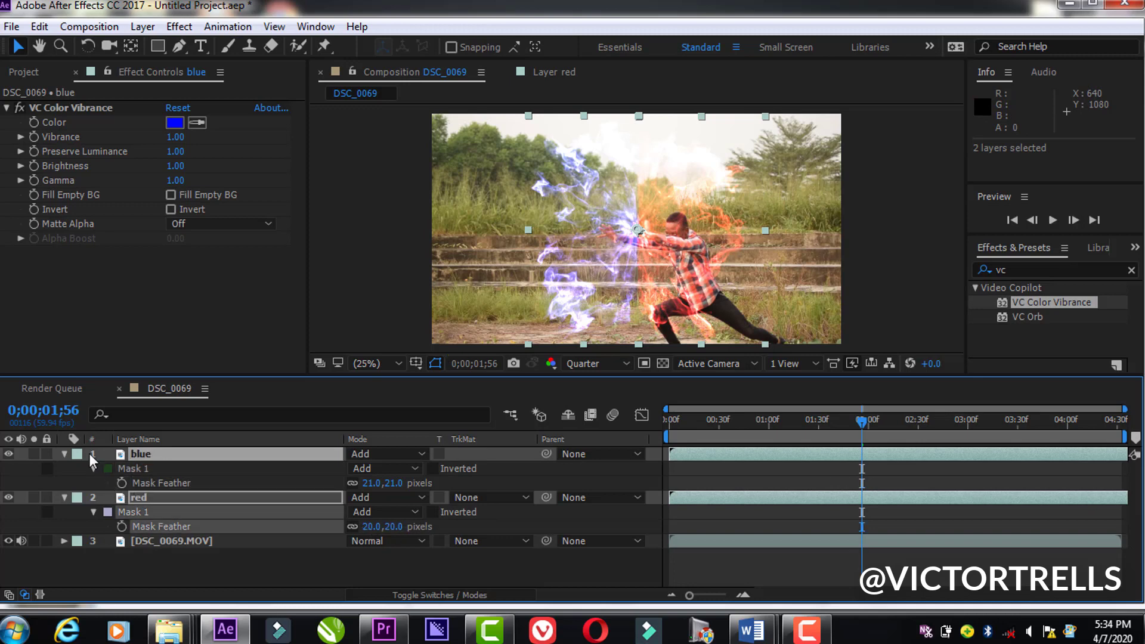
key("ctrl+shift+a")
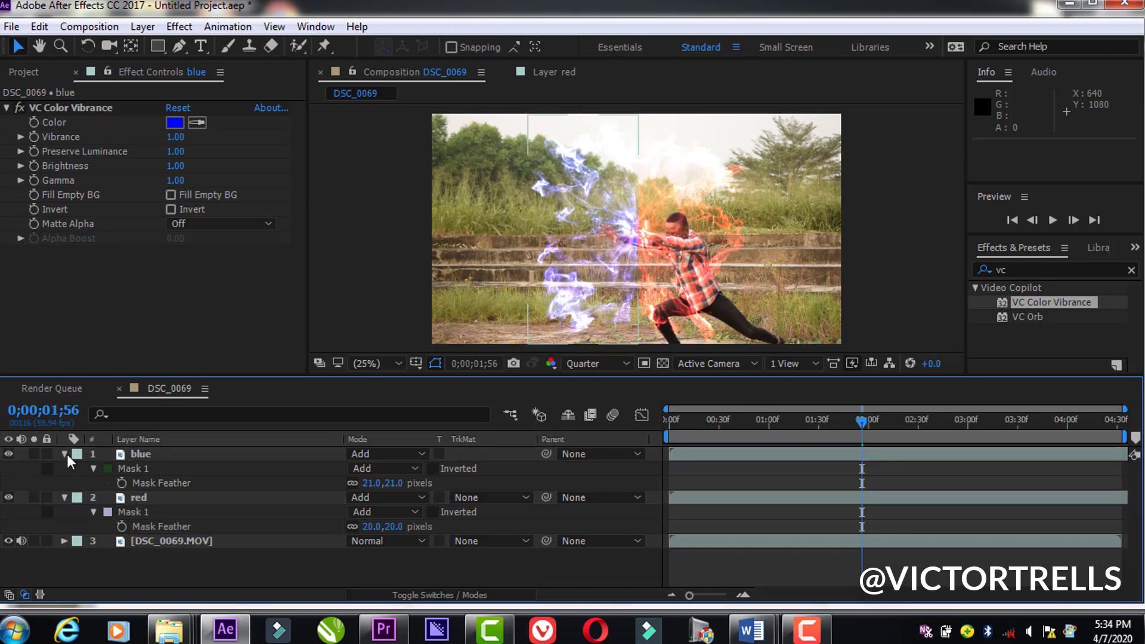
left_click(64, 453)
left_click(65, 468)
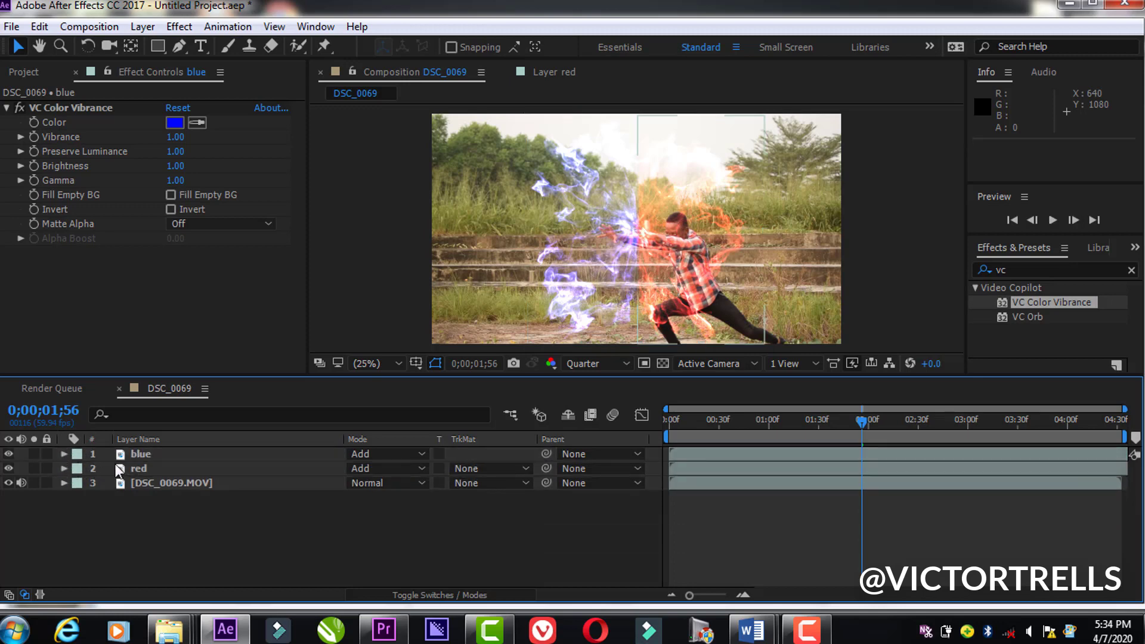
Step: Duplicate the masked blue and red layers together to intensify the shockwave
left_click(136, 466)
left_click(141, 453, "shift")
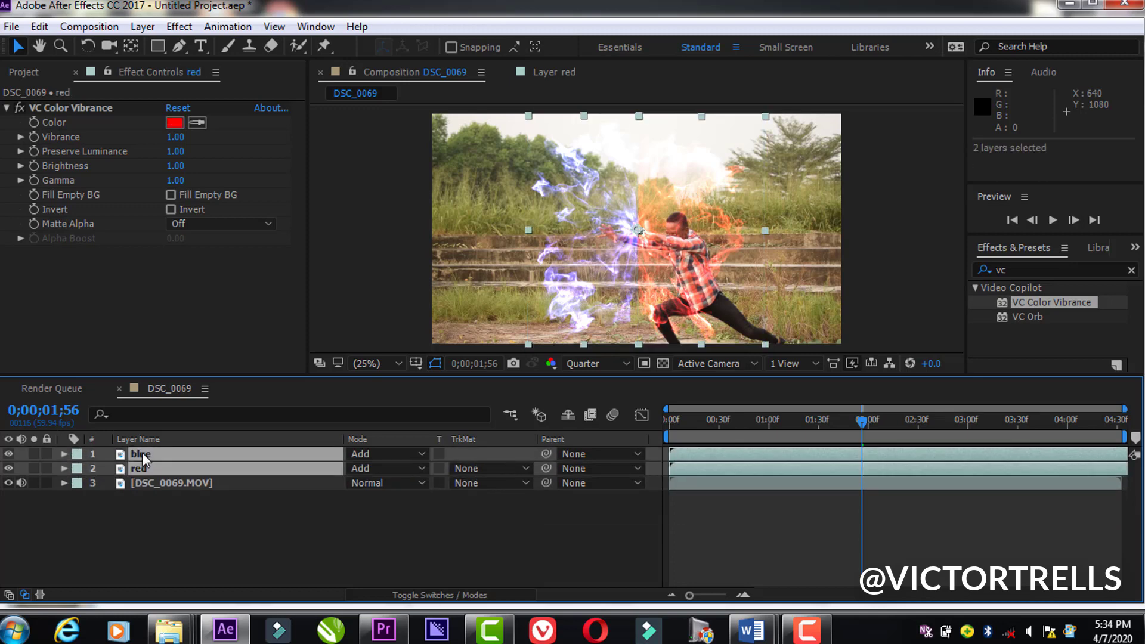
key("ctrl+d")
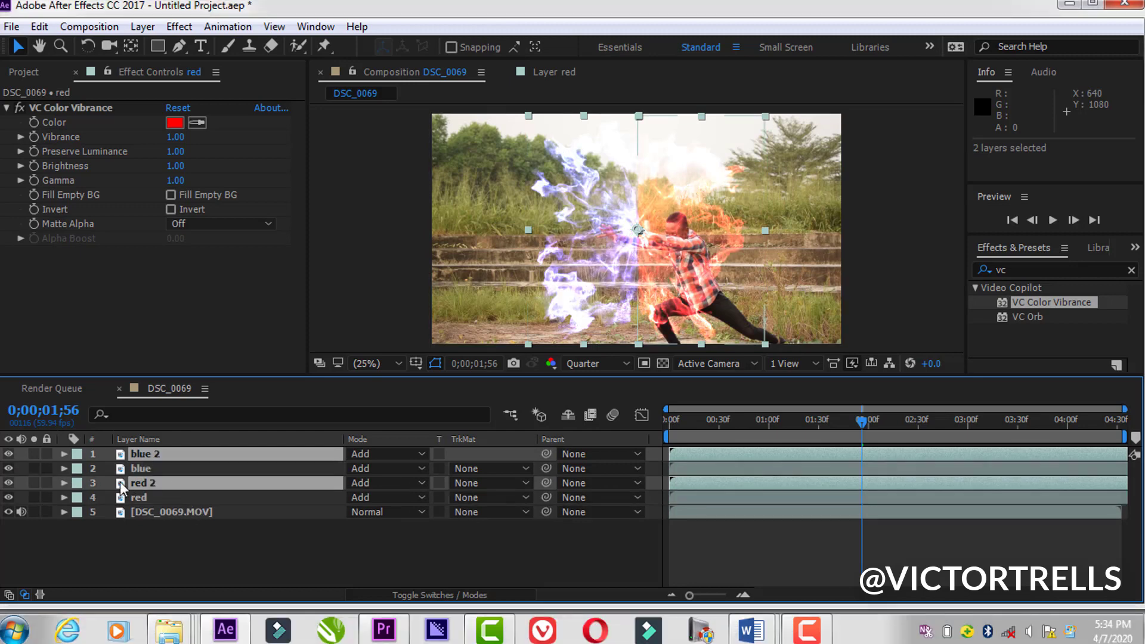
Step: Pre-compose all four blue and red shockwave layers into Pre-comp 1
left_click(139, 498)
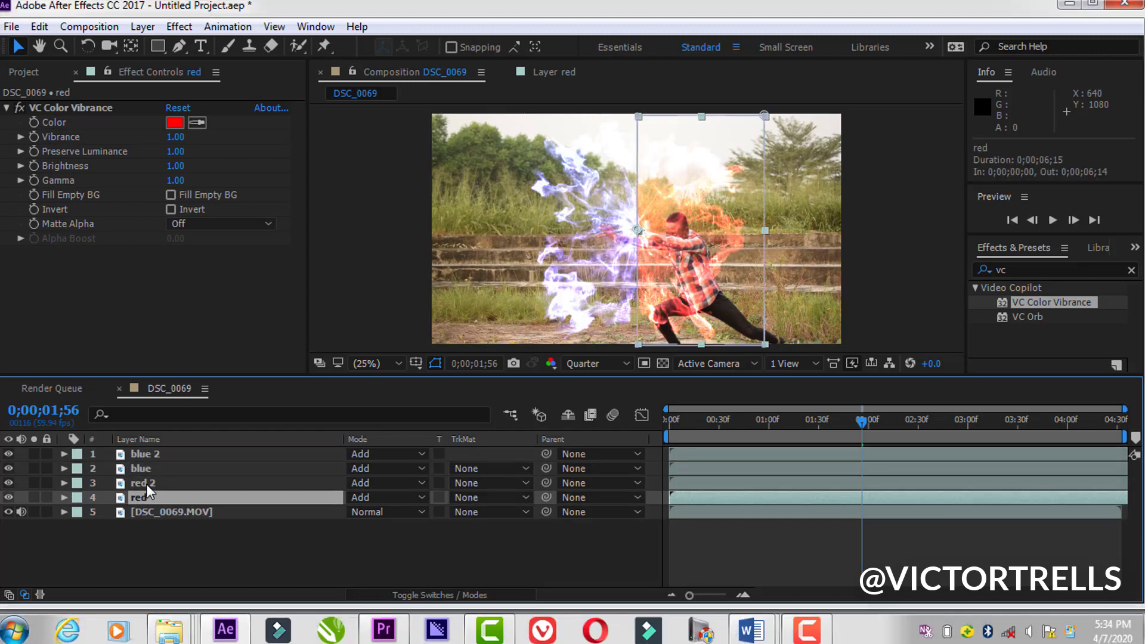
left_click(146, 484, "shift")
left_click(160, 471, "shift")
left_click(167, 457, "shift")
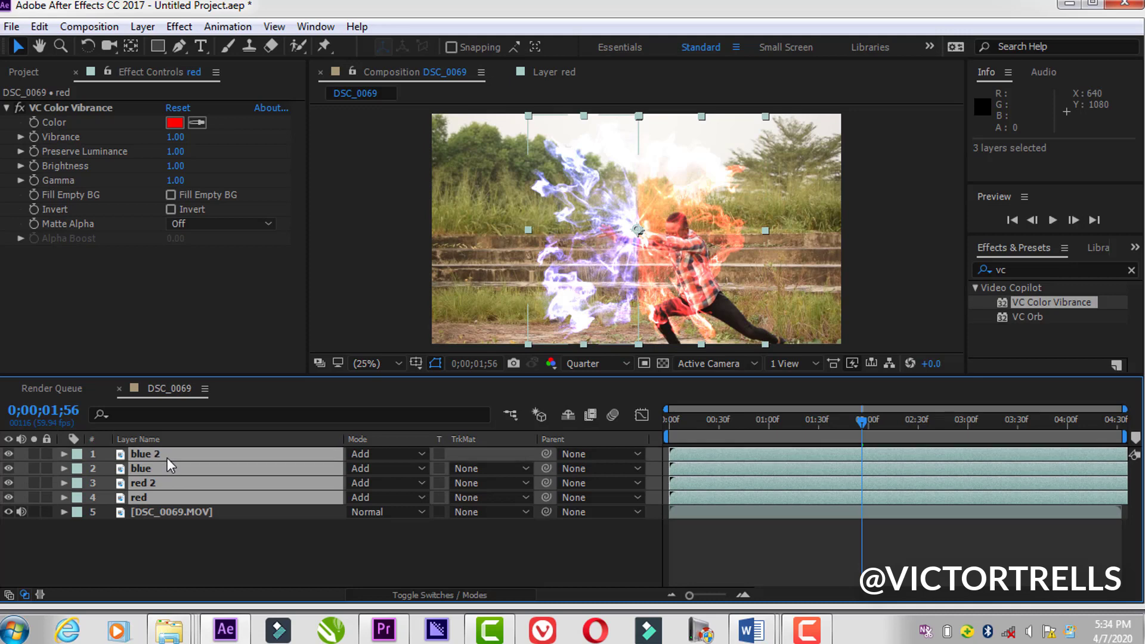
right_click(179, 470)
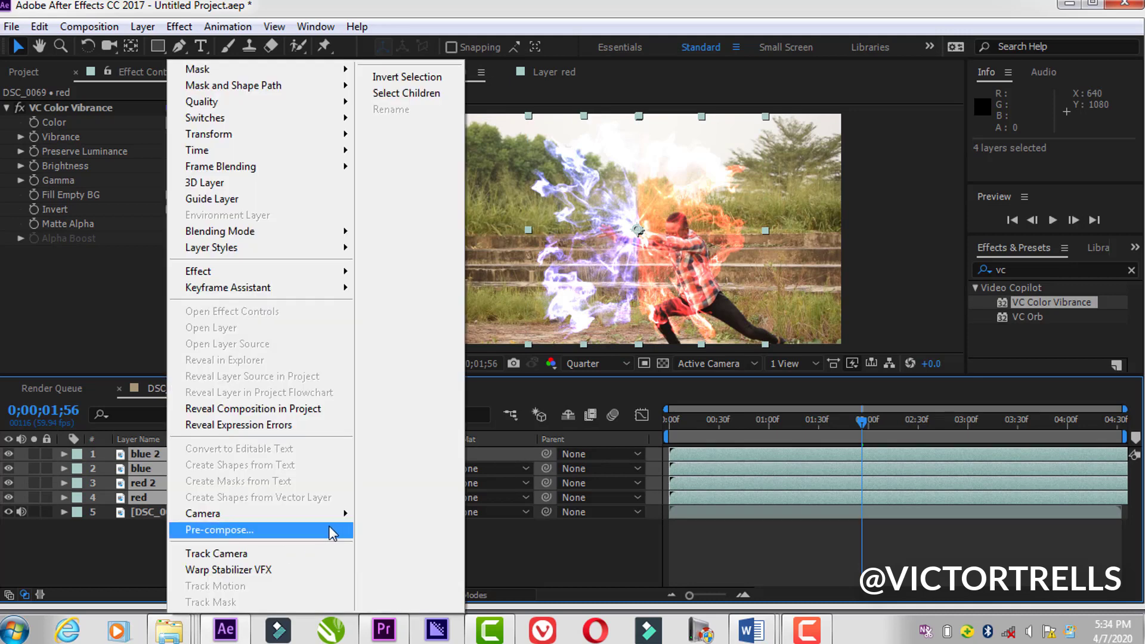
left_click(328, 524)
left_click(815, 463)
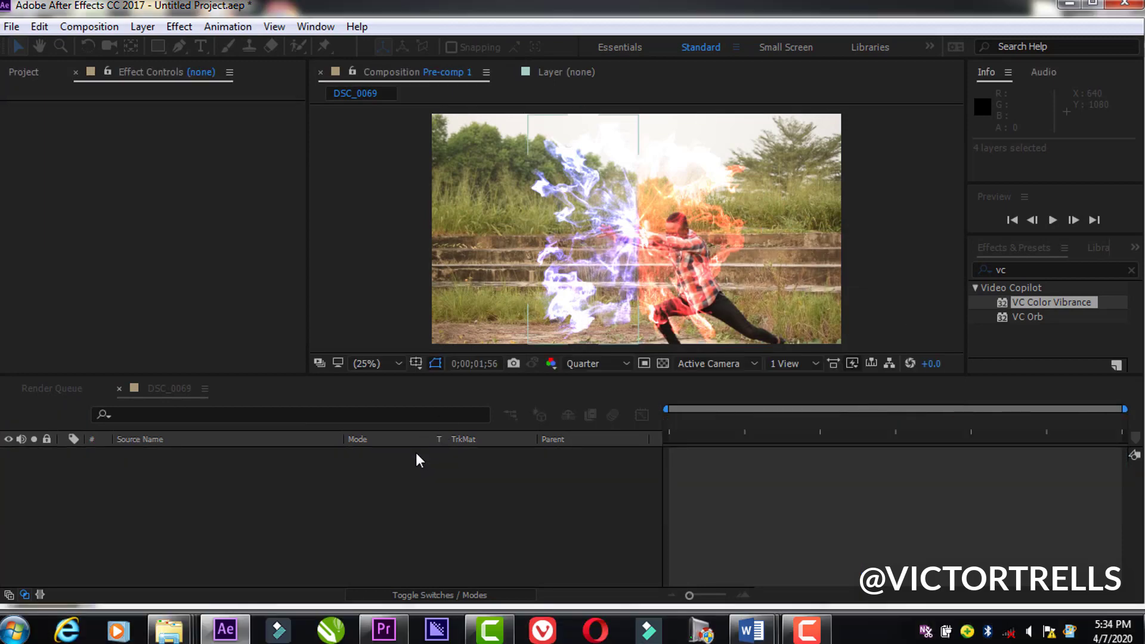
Step: Return to the DSC_0069 composition and set the blending mode of Pre-comp 1 to Add
left_click(160, 389)
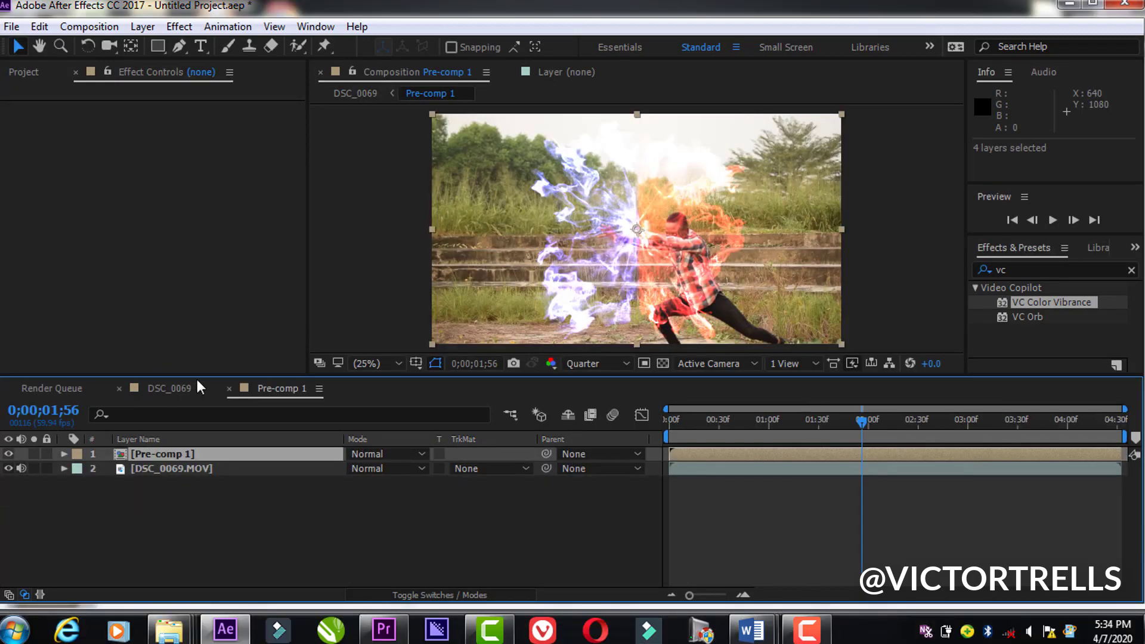
left_click(367, 456)
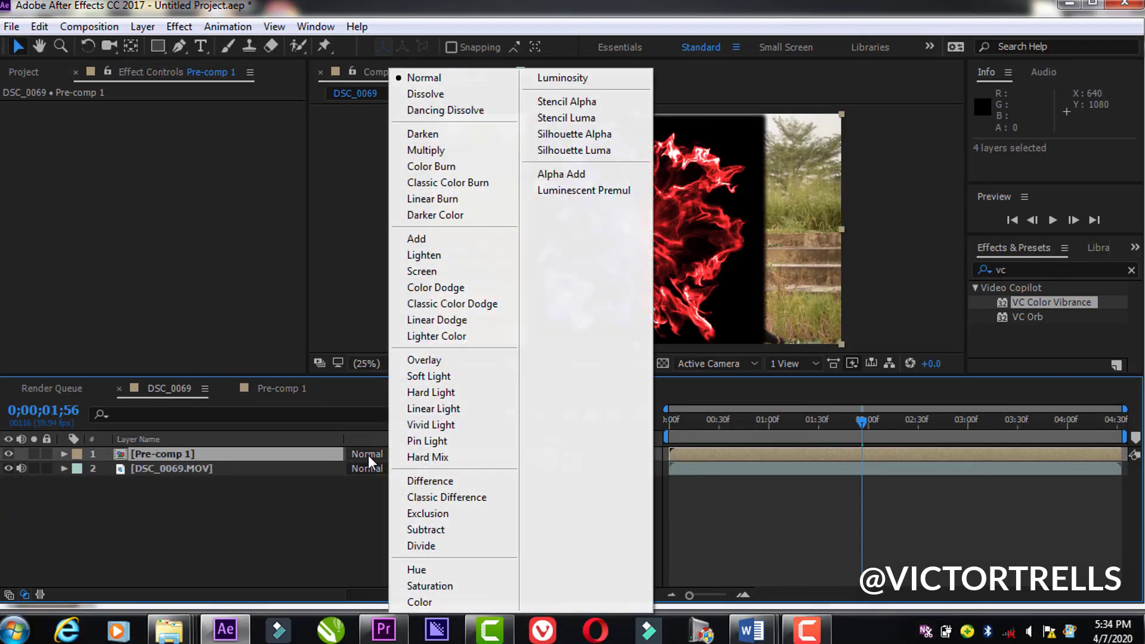
left_click(460, 237)
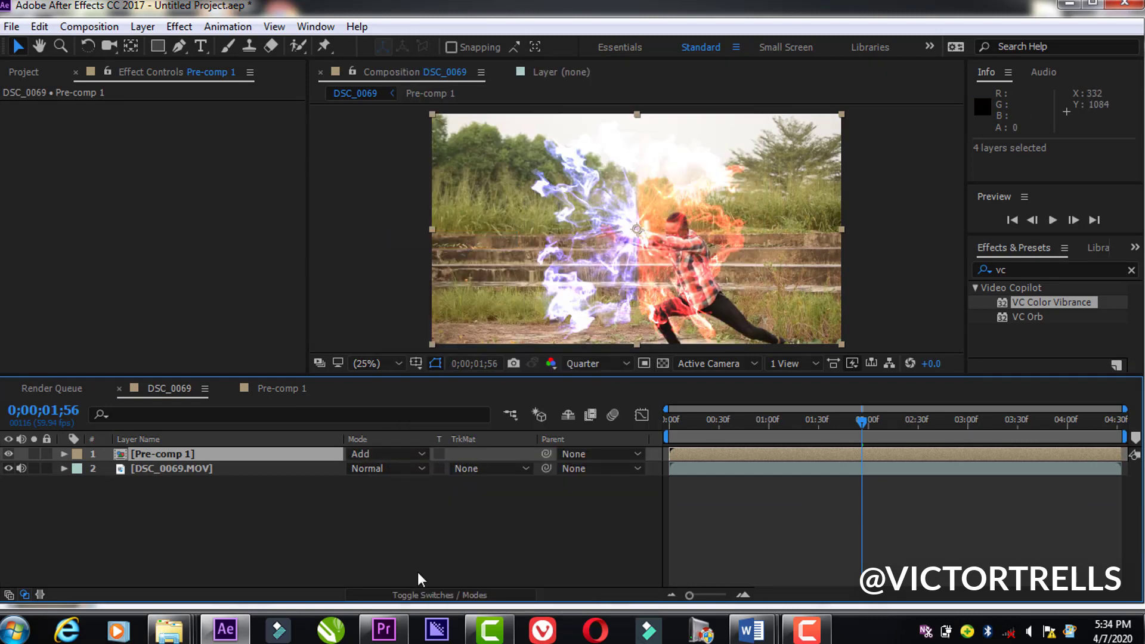
Step: Turn Pre-comp 1 as a 3D layer to a Y orientation of 30° and shift it left to about X 887, Z 42
left_click(438, 589)
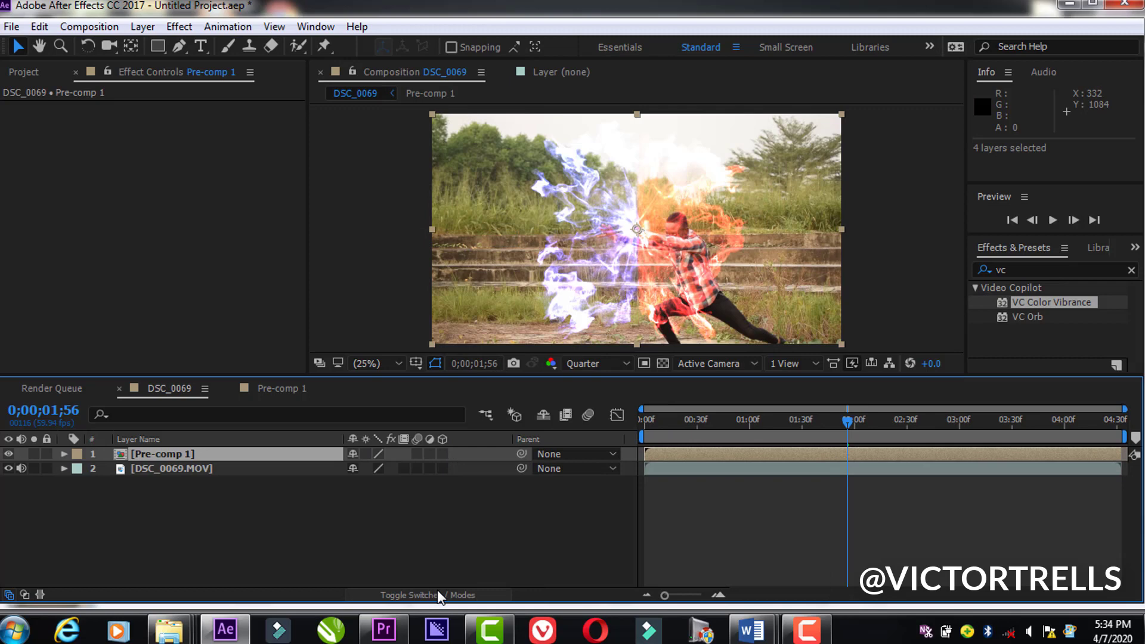
left_click(442, 453)
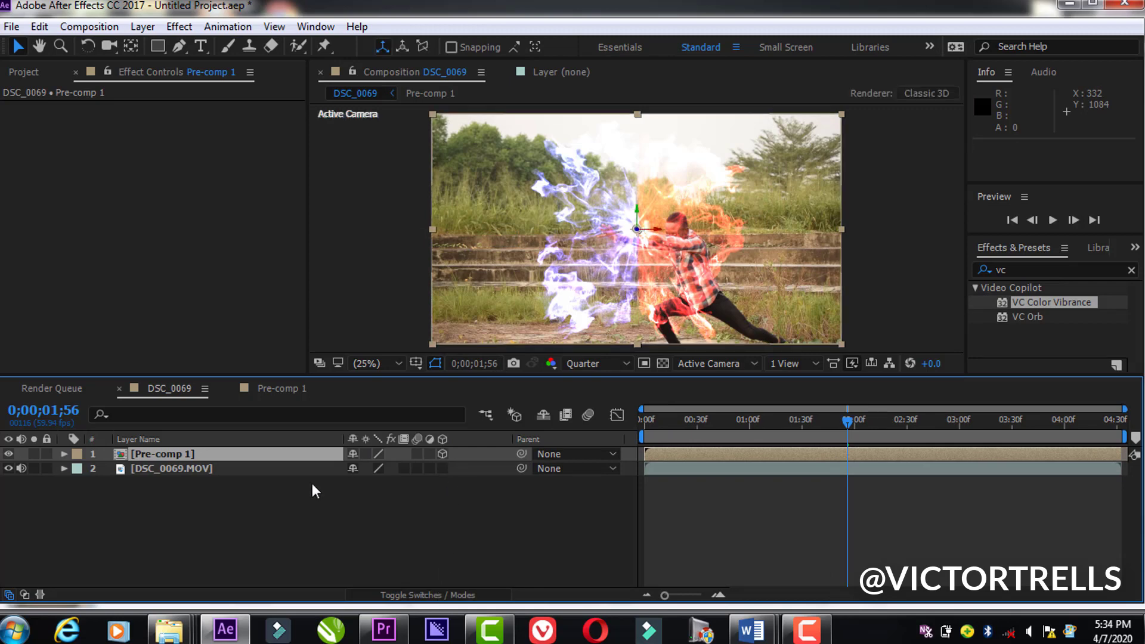
key("r")
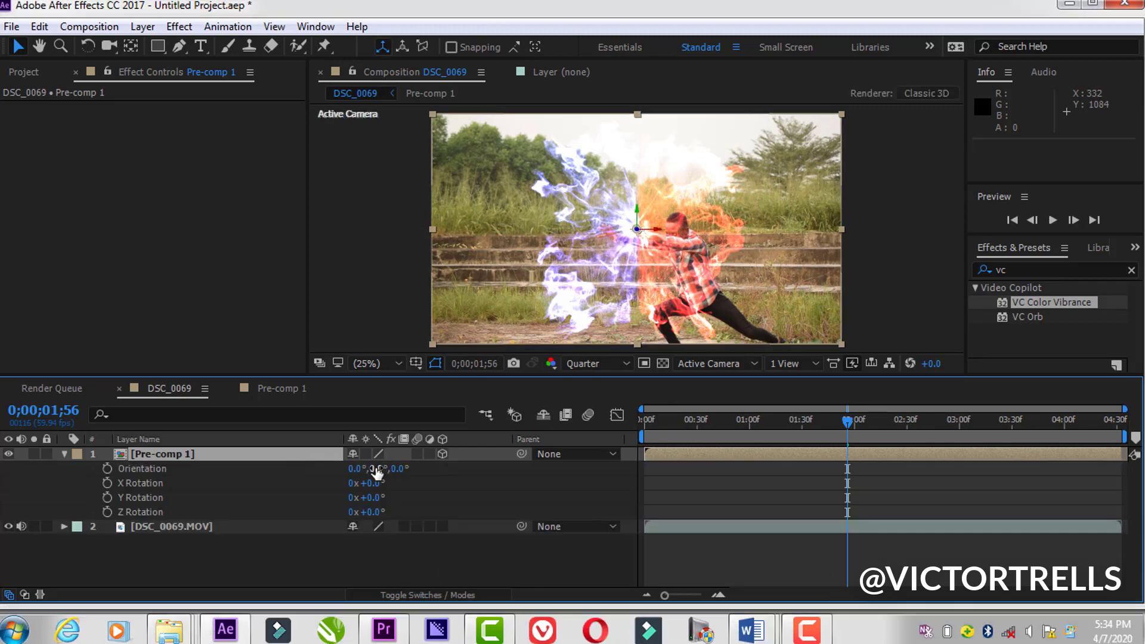
left_click_drag(375, 471, 393, 471)
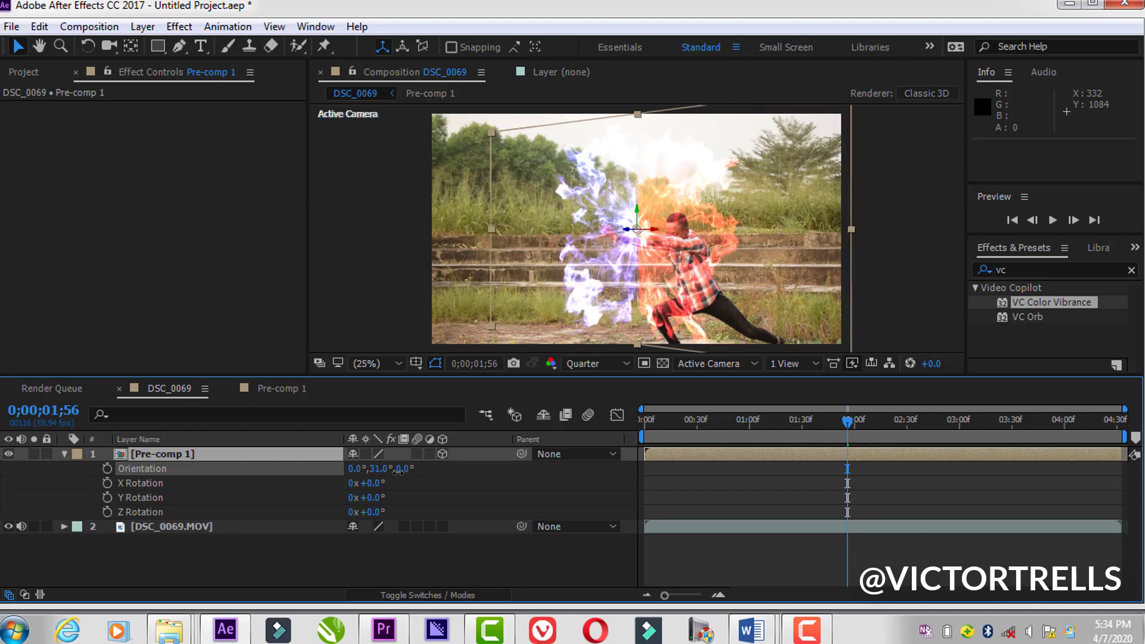
left_click_drag(662, 234, 647, 234)
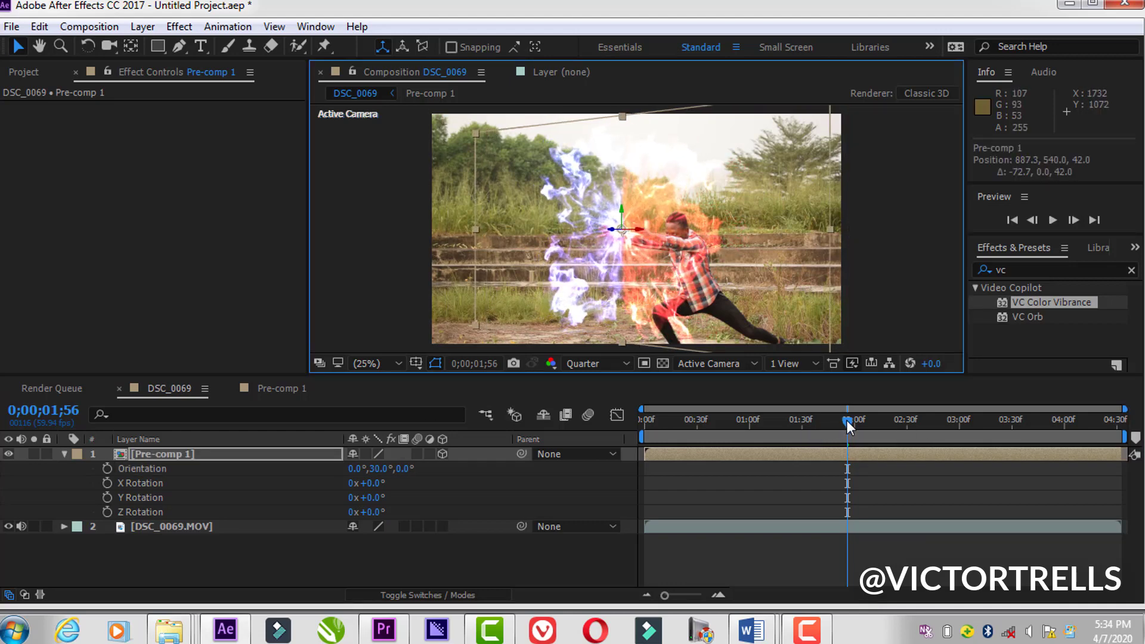
Step: Preview the shockwave over the footage from 0;00;00;48
left_click_drag(846, 419, 751, 442)
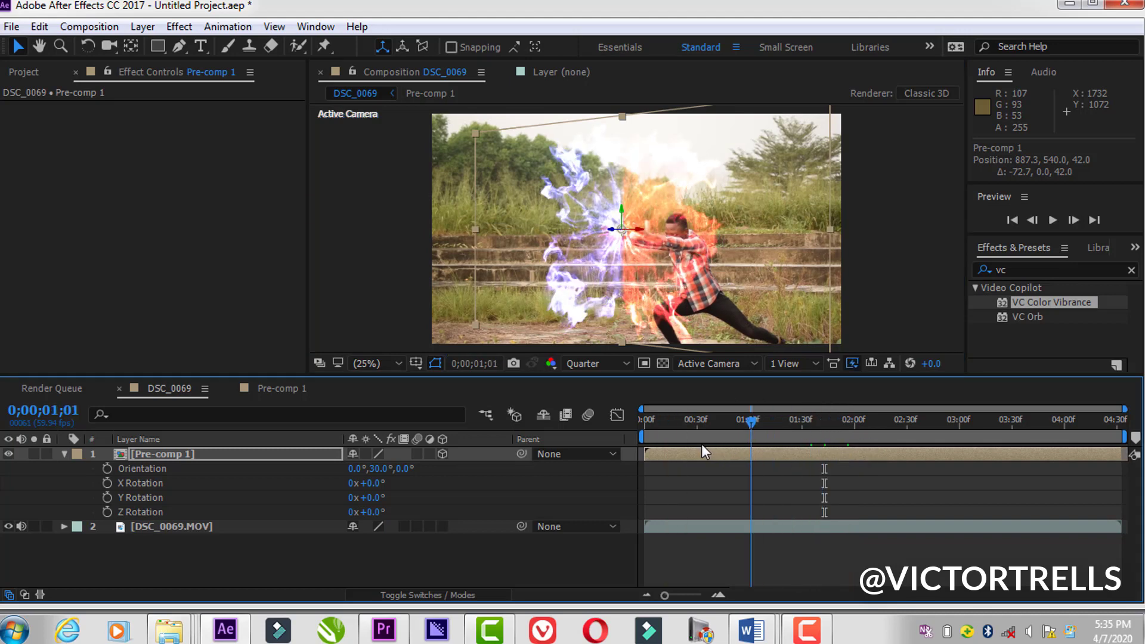
left_click(728, 434)
key("space")
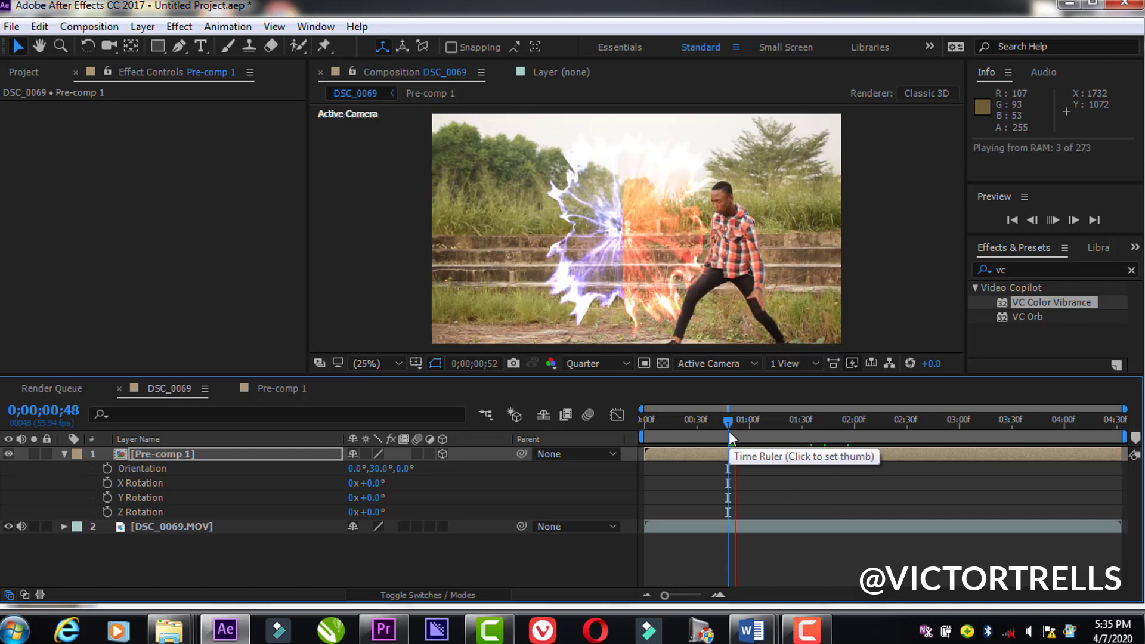
Step: Preview the shockwave over the footage from the beginning of the composition
left_click_drag(728, 420, 623, 412)
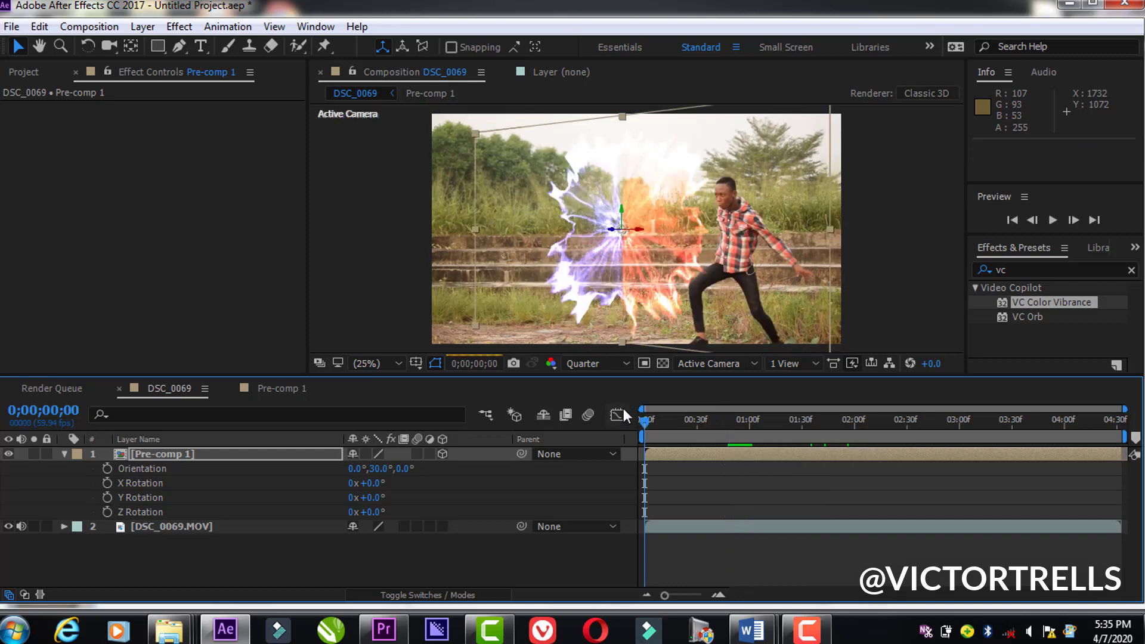
key("space")
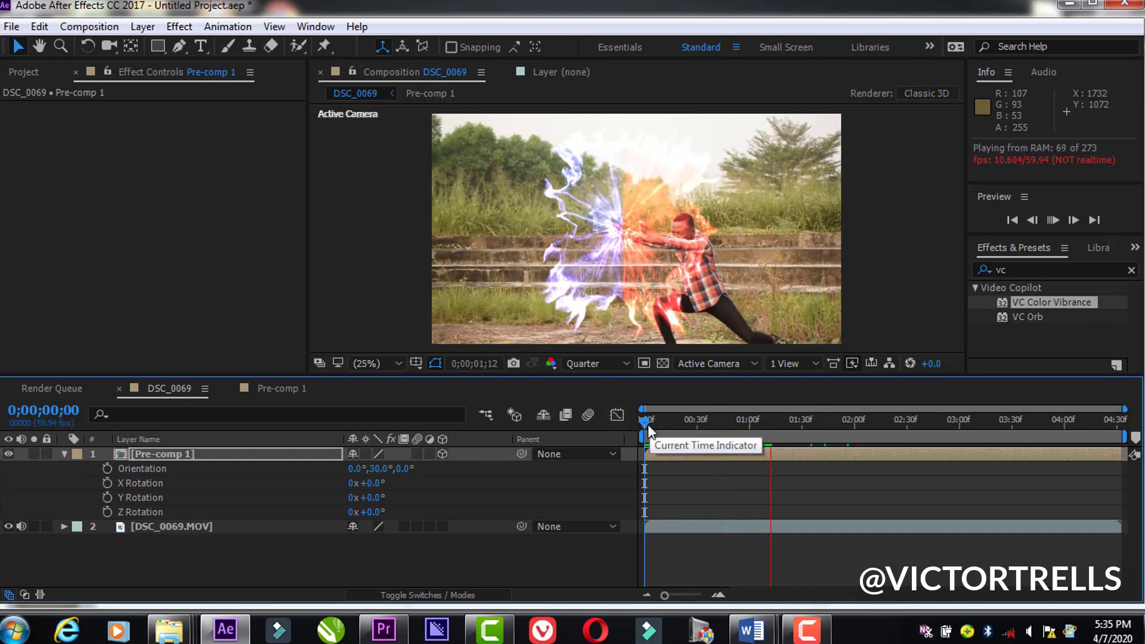
key("space")
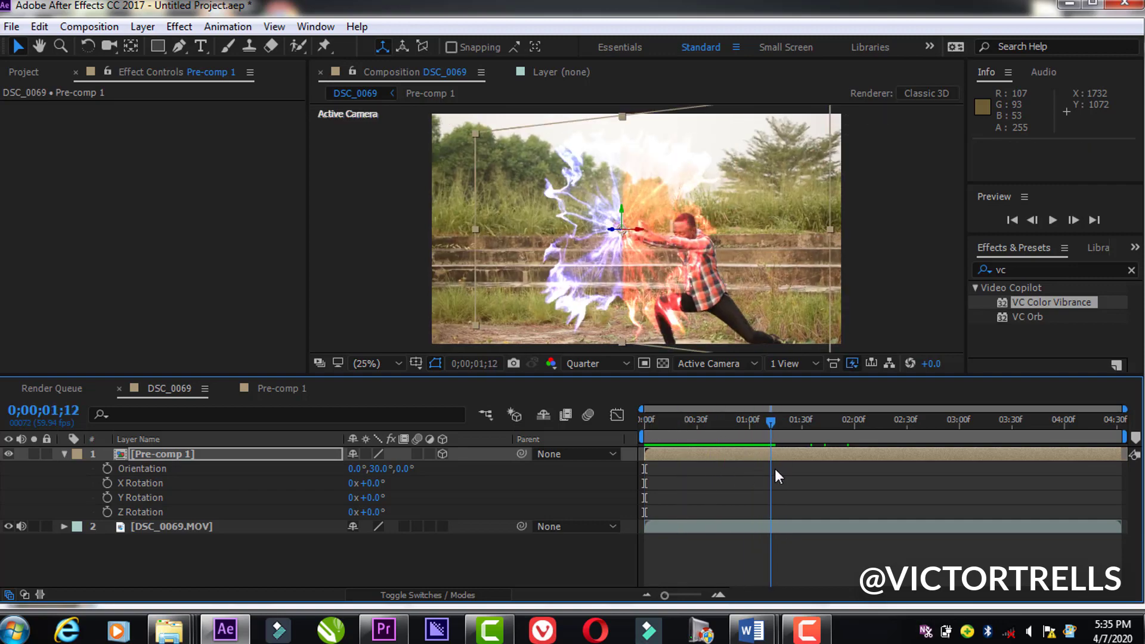
key("Page_Down")
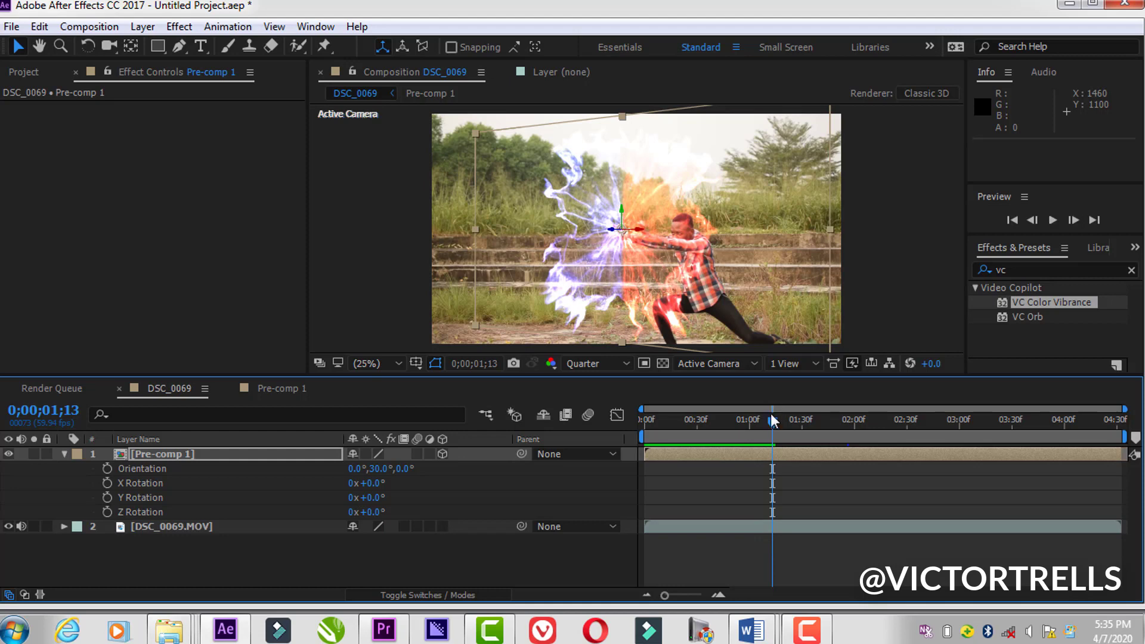
Step: At 0;00;01;32, create a 1920 x 1080 px magenta solid above the DSC_0069 footage
left_click_drag(800, 420, 804, 462)
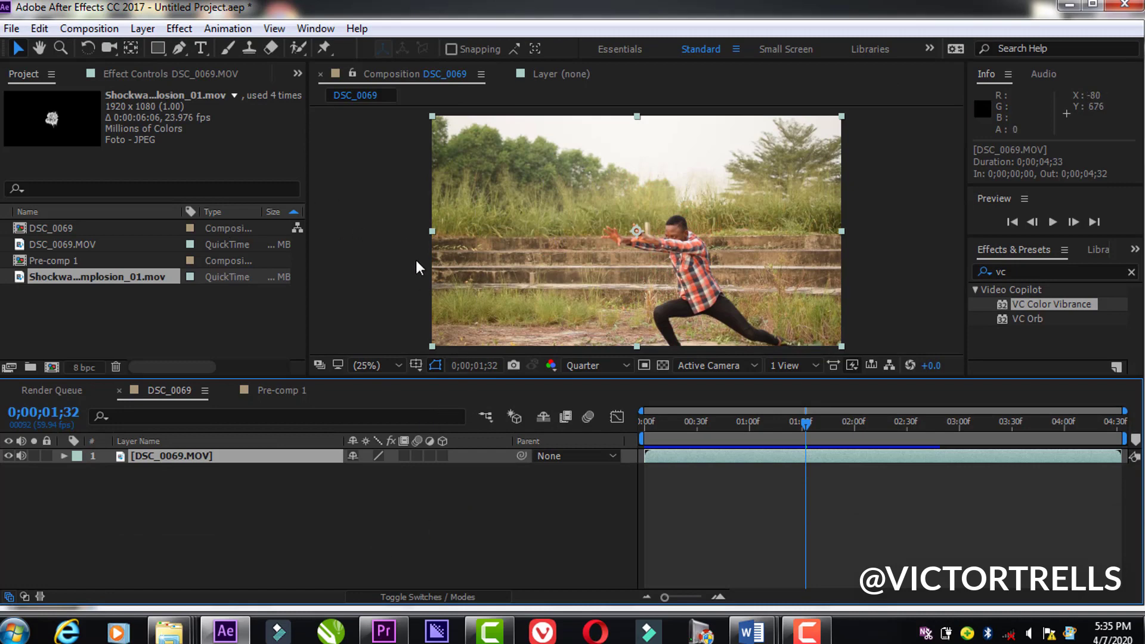
right_click(268, 513)
mouse_move(464, 351)
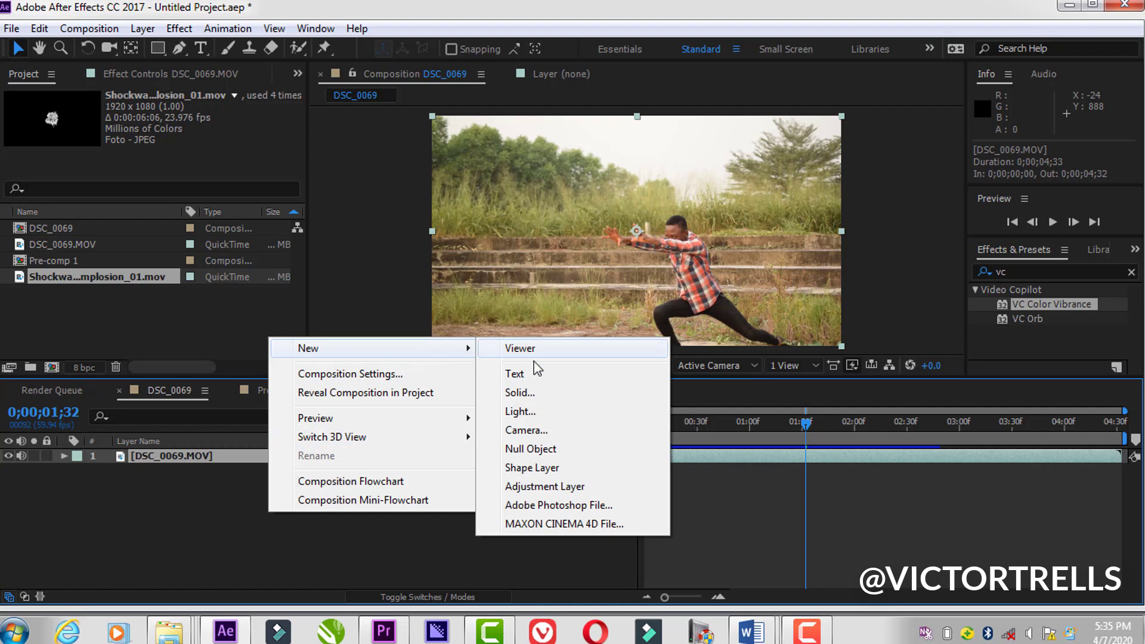
left_click(536, 393)
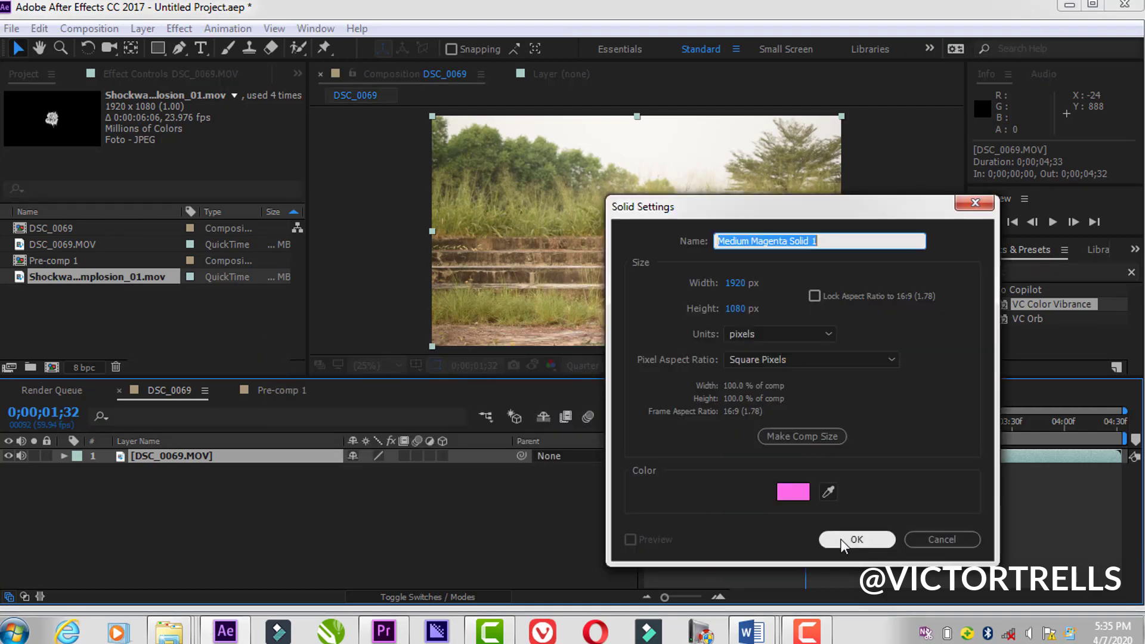
left_click(843, 539)
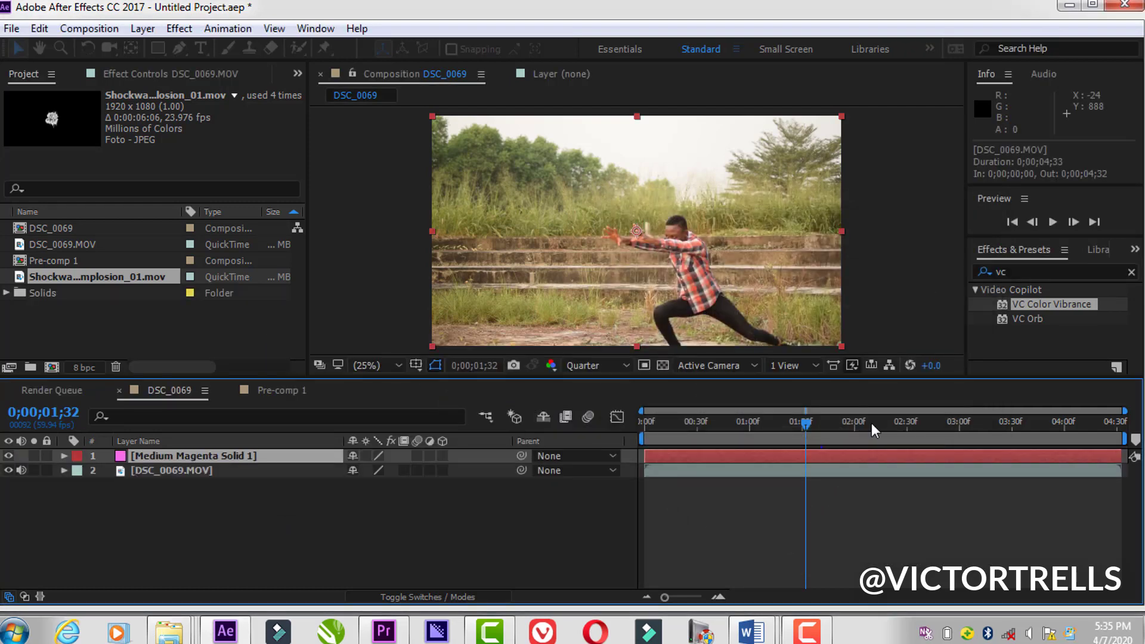
Step: Apply the Saber effect to the magenta solid and choose the Fractal preset
left_click(1028, 271)
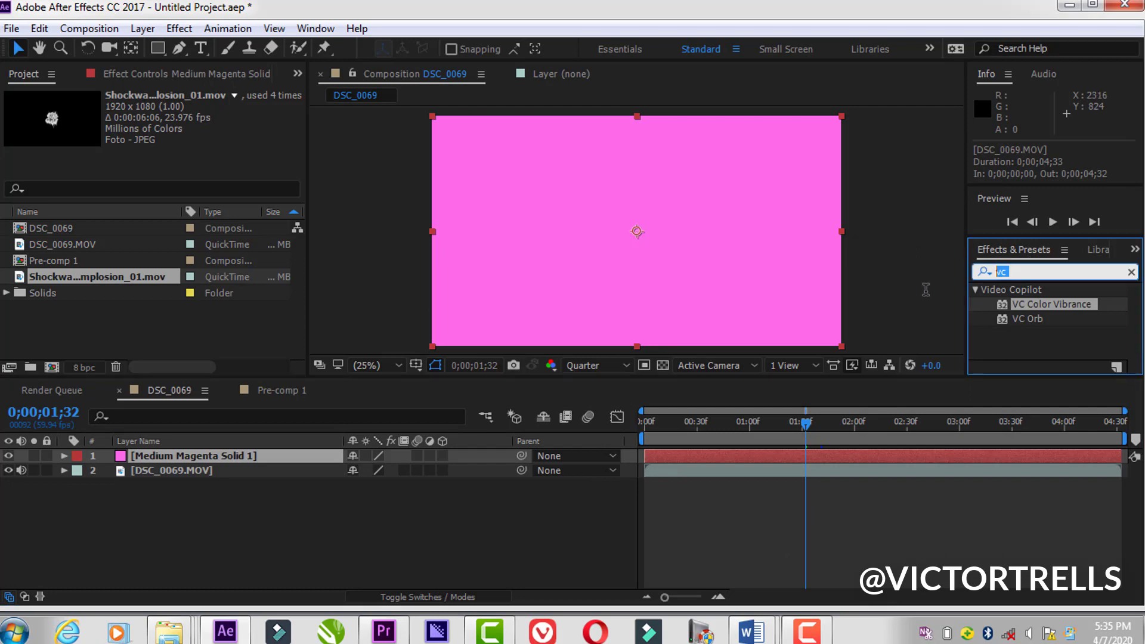
type("saber")
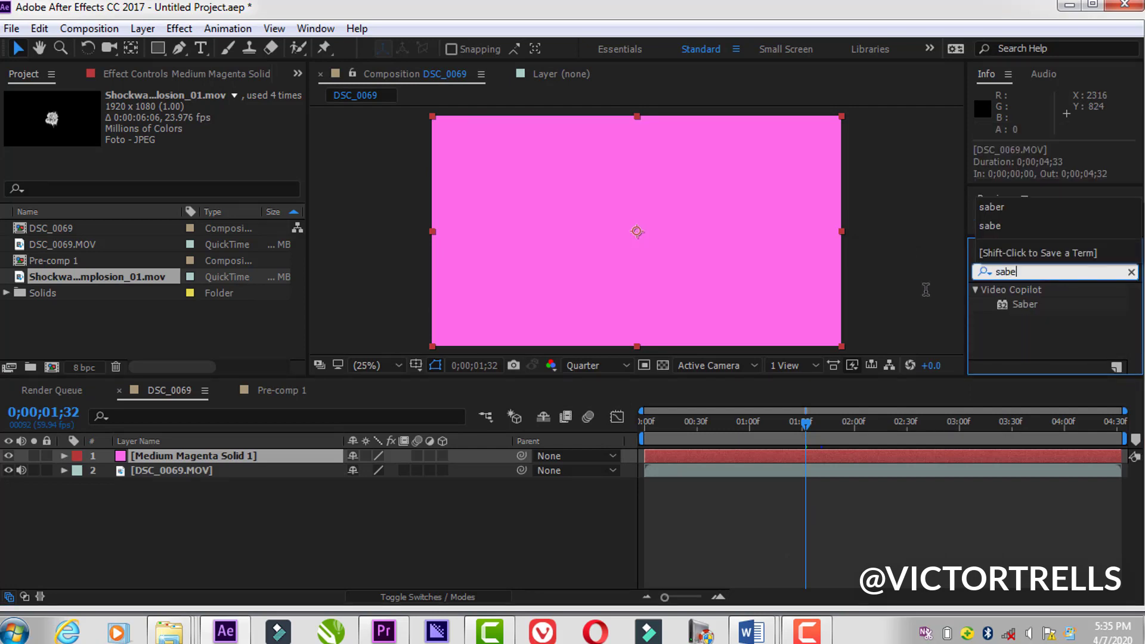
double_click(1025, 304)
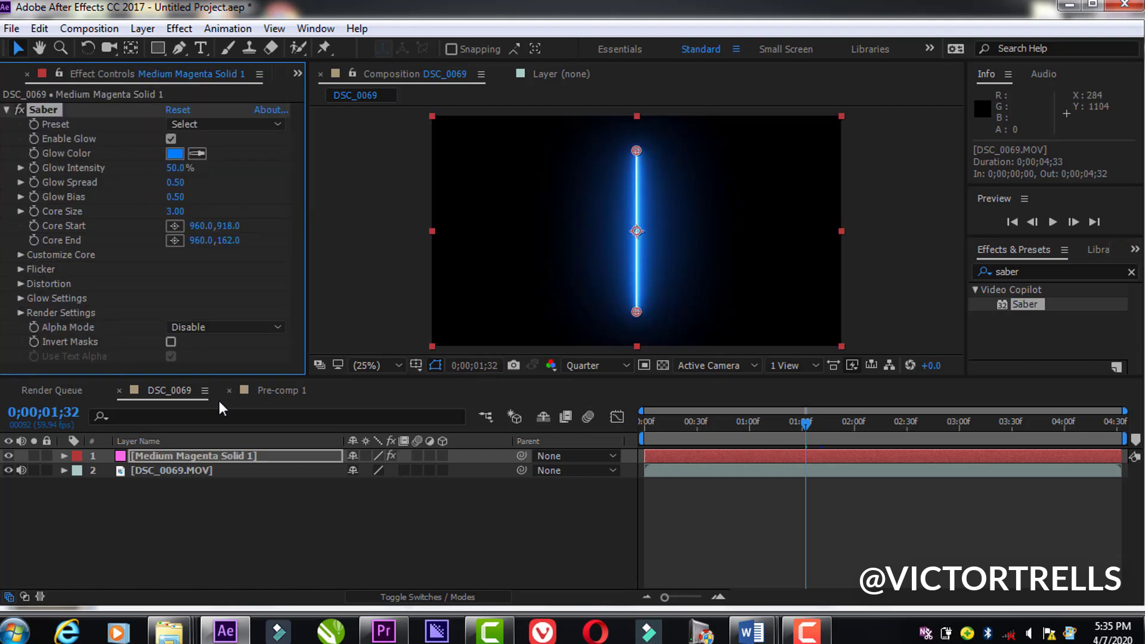
left_click(201, 121)
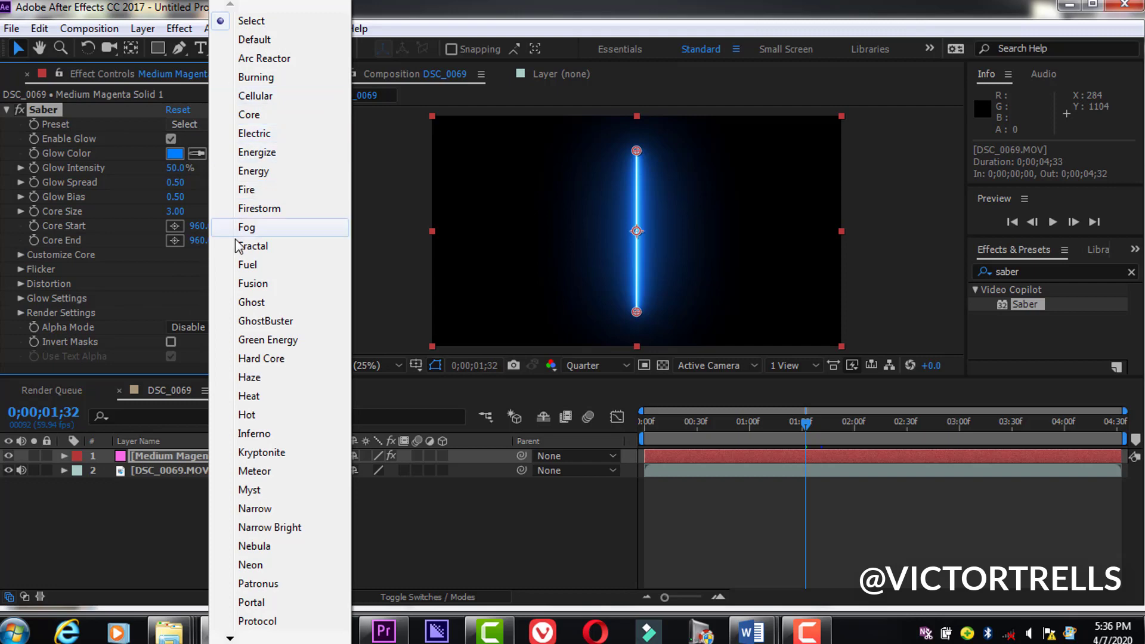
left_click(250, 246)
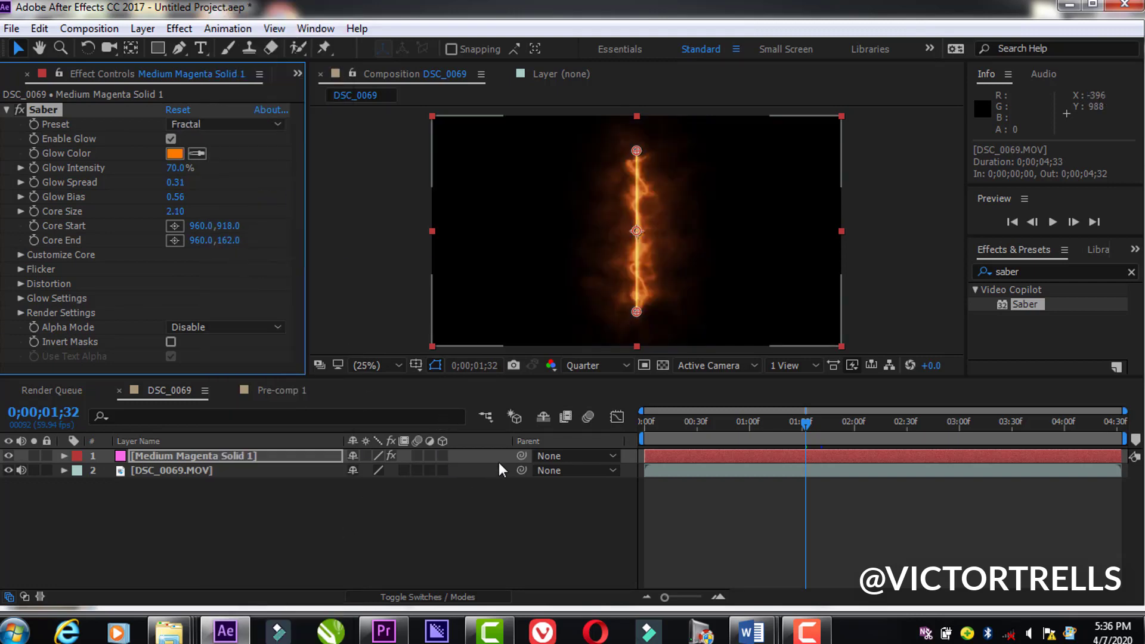
Step: Set the blending mode of the Saber solid to Add
left_click(394, 595)
left_click(399, 456)
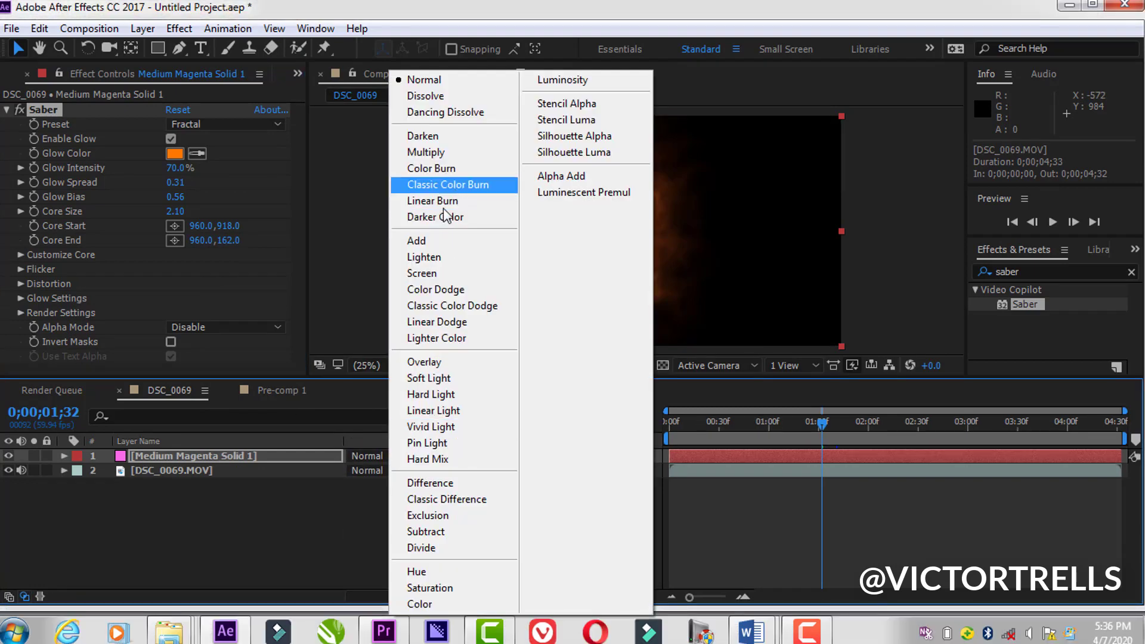
left_click(438, 242)
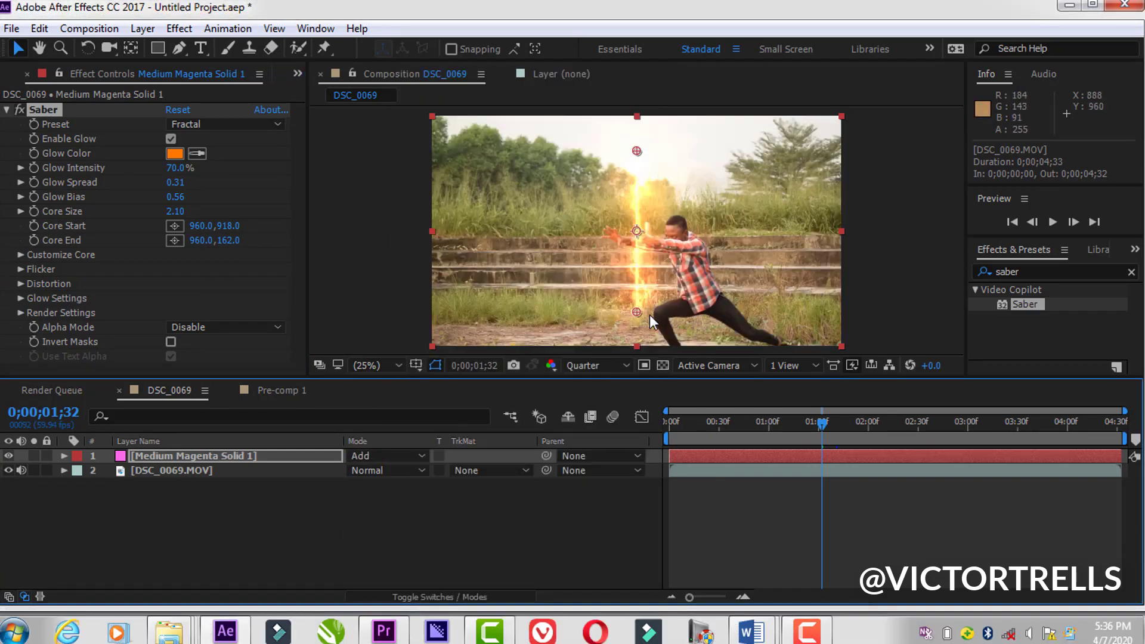
Step: With the Pen tool, draw a two-point mask path on the solid from the man's hands straight out past the left frame edge
left_click(180, 49)
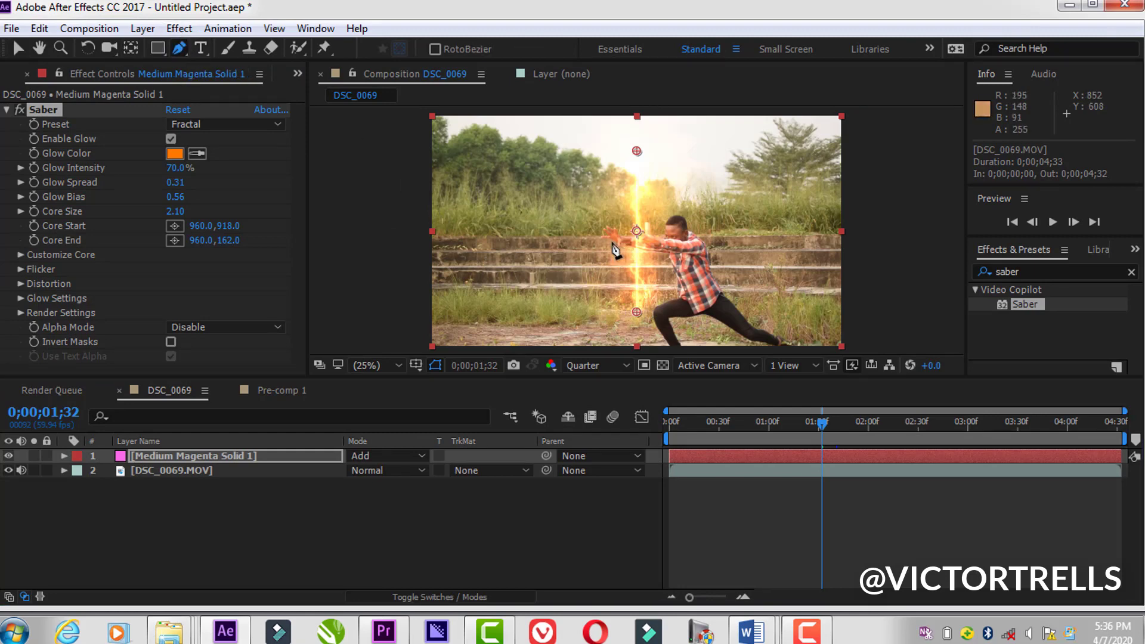
left_click(632, 239)
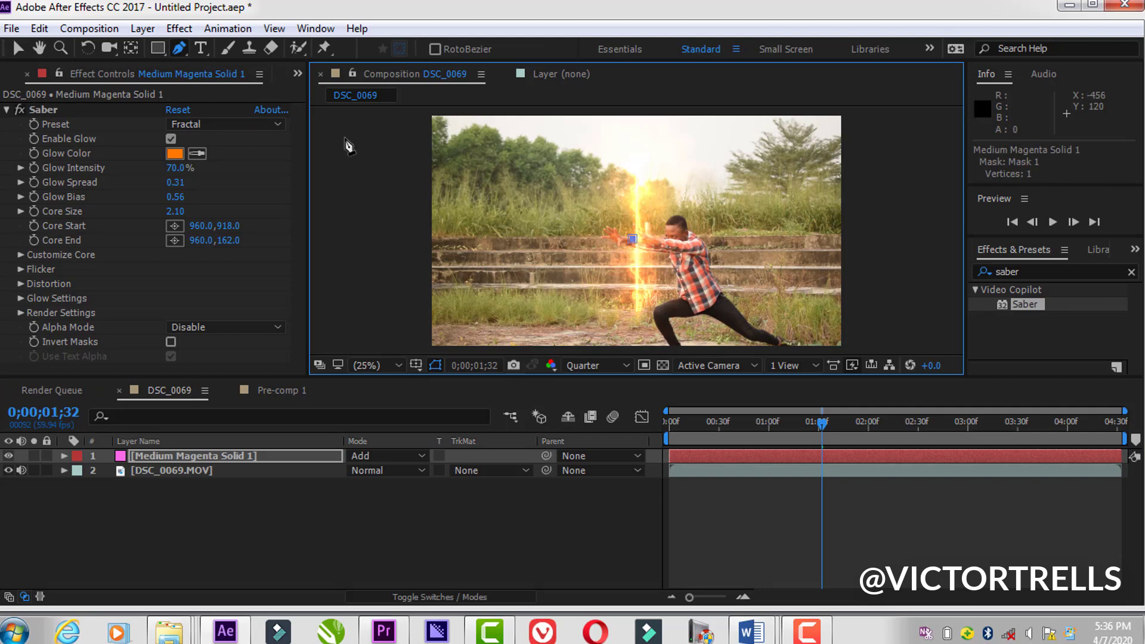
left_click(410, 235)
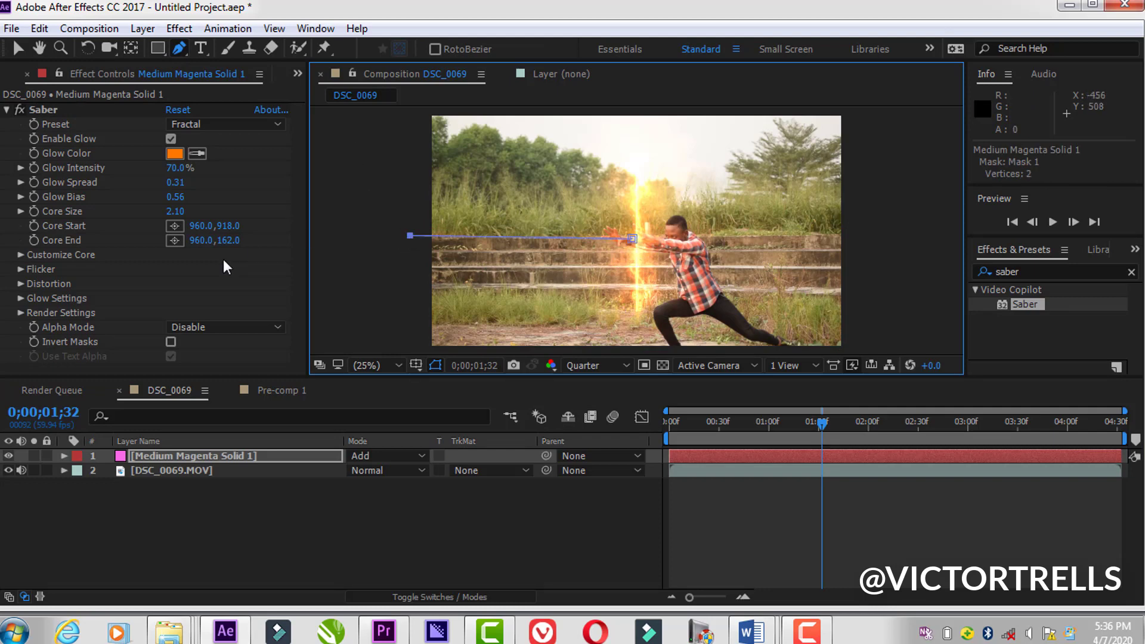
Step: Set Saber's Core Type to Layer Masks so the beam follows the drawn path
left_click(20, 254)
scroll(238, 330, "down", 2)
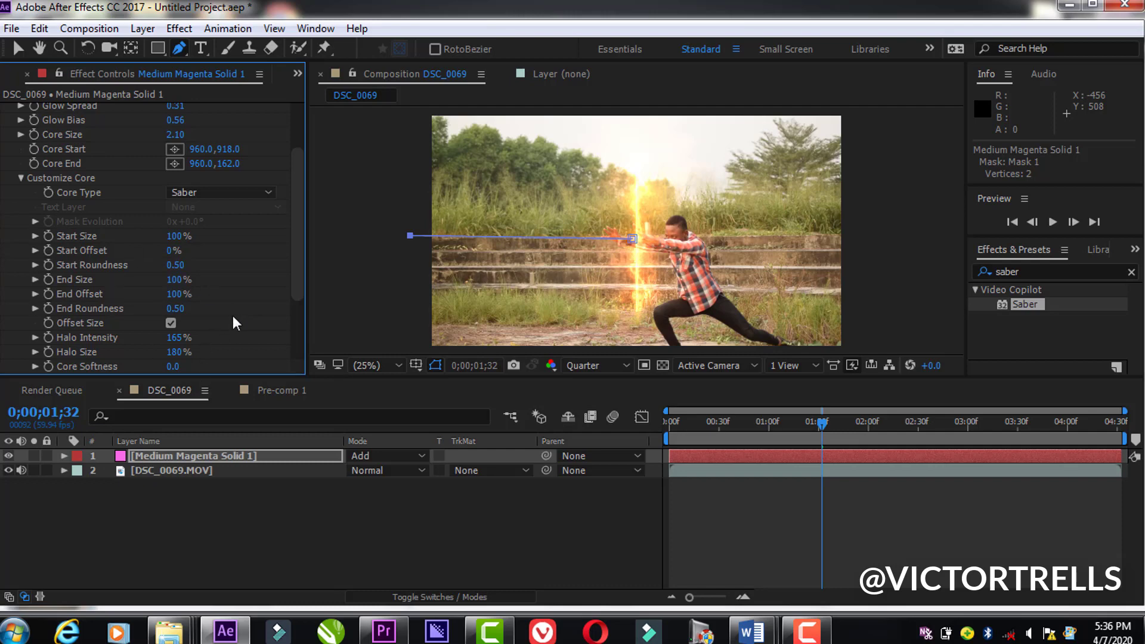
mouse_move(298, 253)
left_mouse_down()
mouse_move(298, 291)
mouse_move(305, 233)
left_mouse_up()
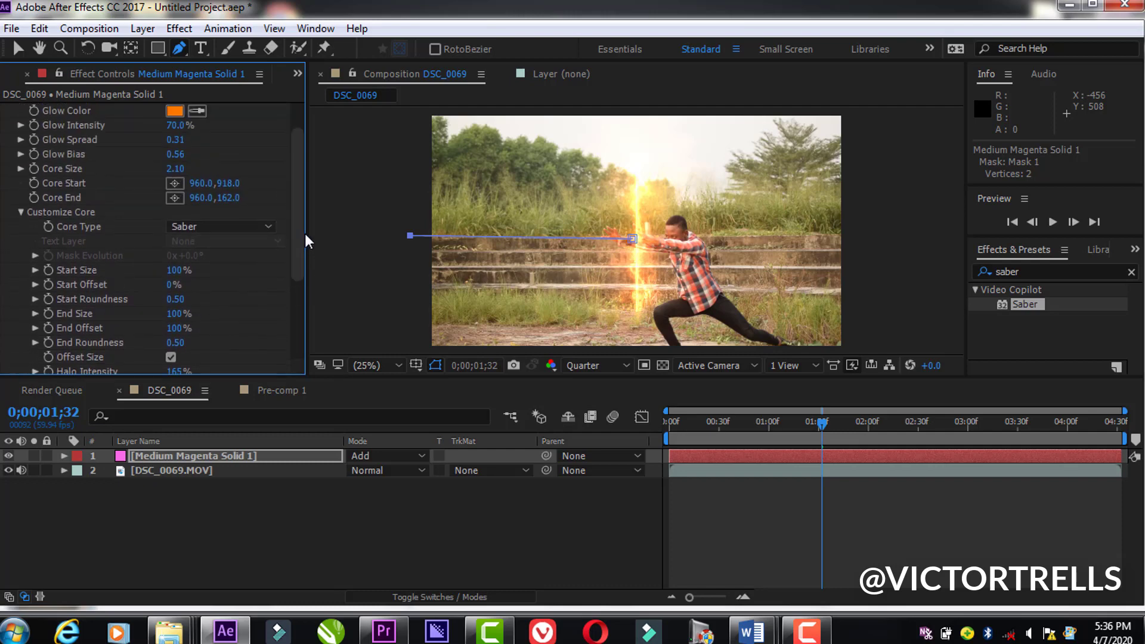
left_click(233, 227)
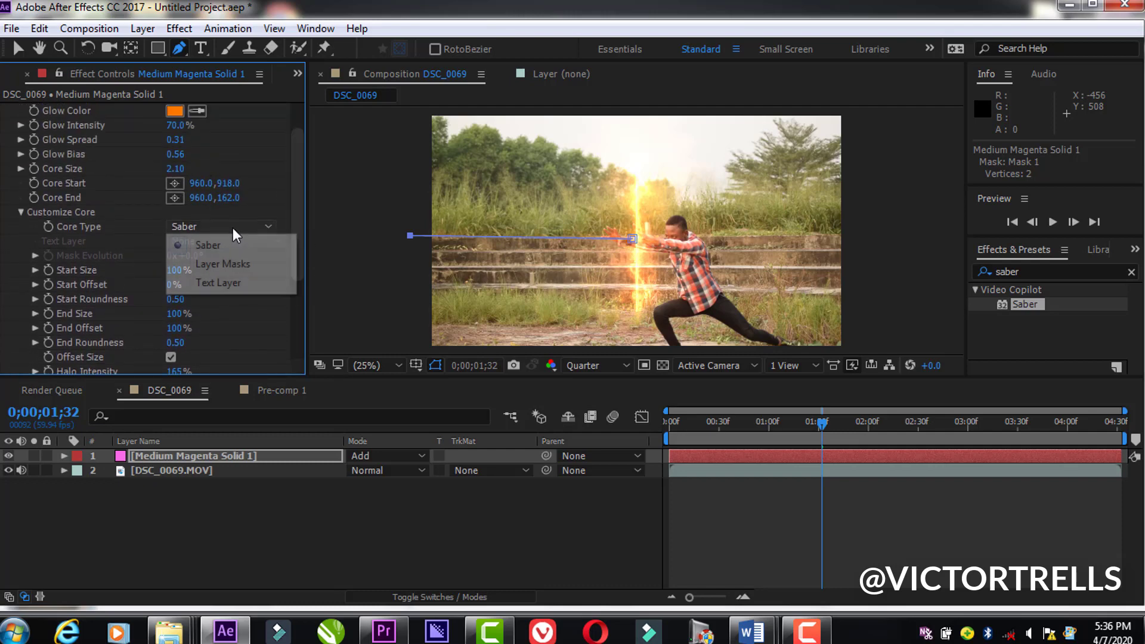
left_click(246, 264)
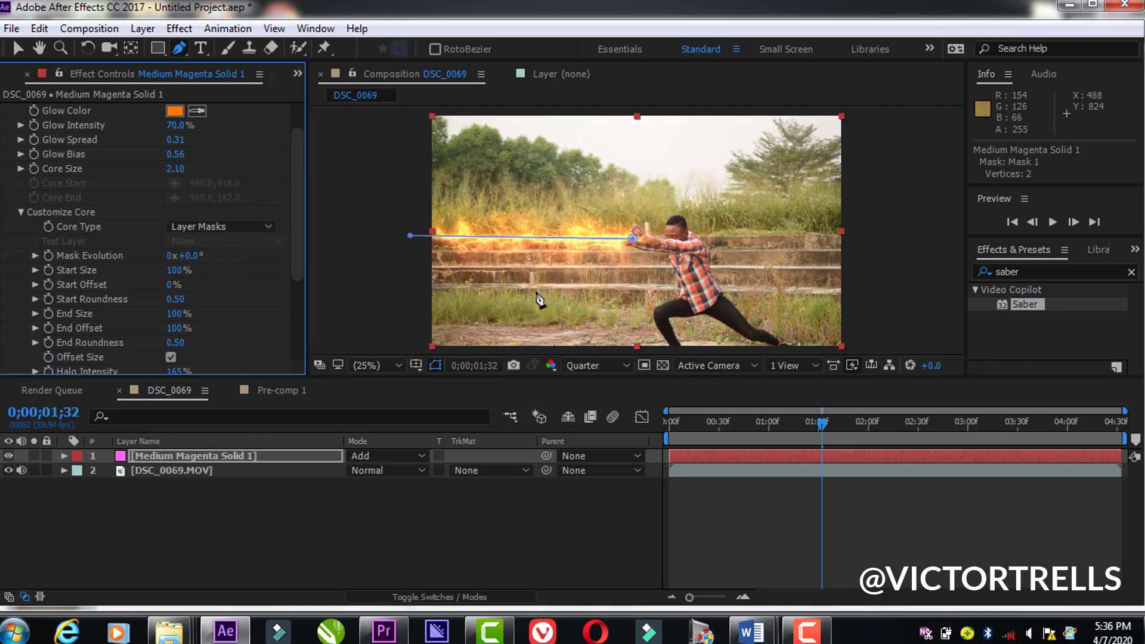
key("v")
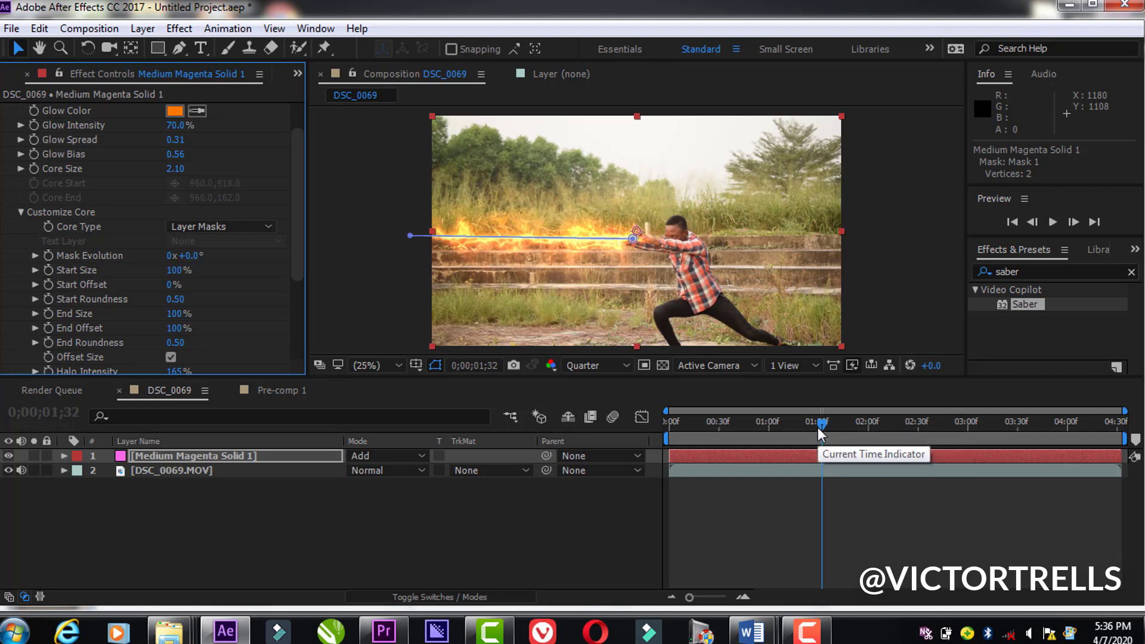
Step: Preview the fiery beam over the footage from 0;00;00;42
left_click_drag(820, 425, 742, 427)
key("space")
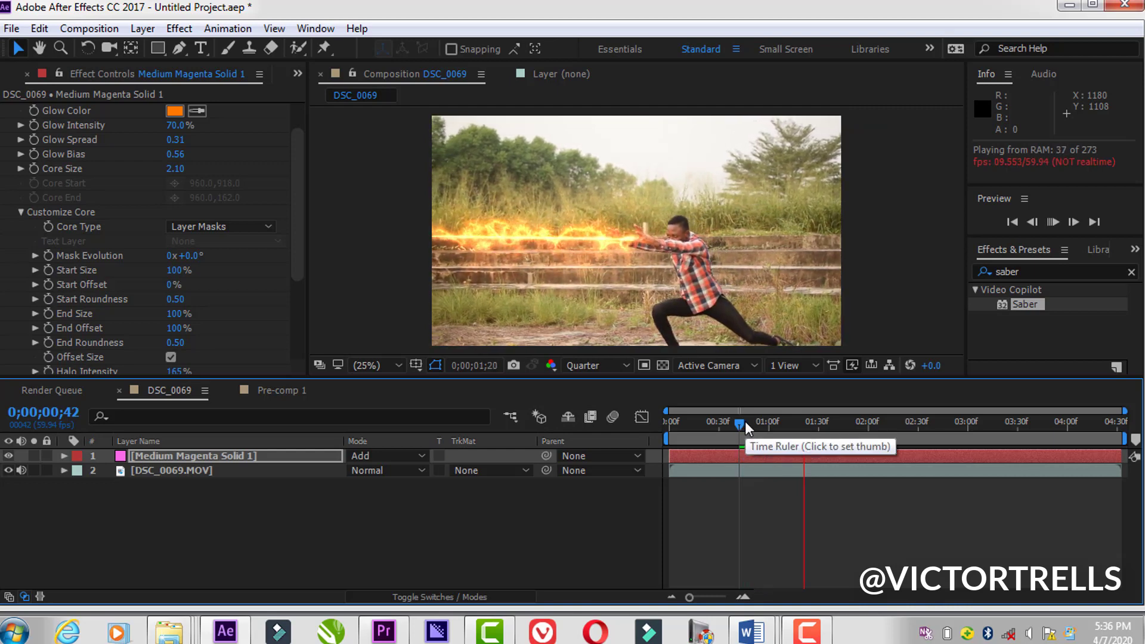
left_click(765, 413)
Step: At 0;00;01;08, set Saber's End Offset to 0% and turn on keyframing for it
left_click_drag(766, 410, 782, 416)
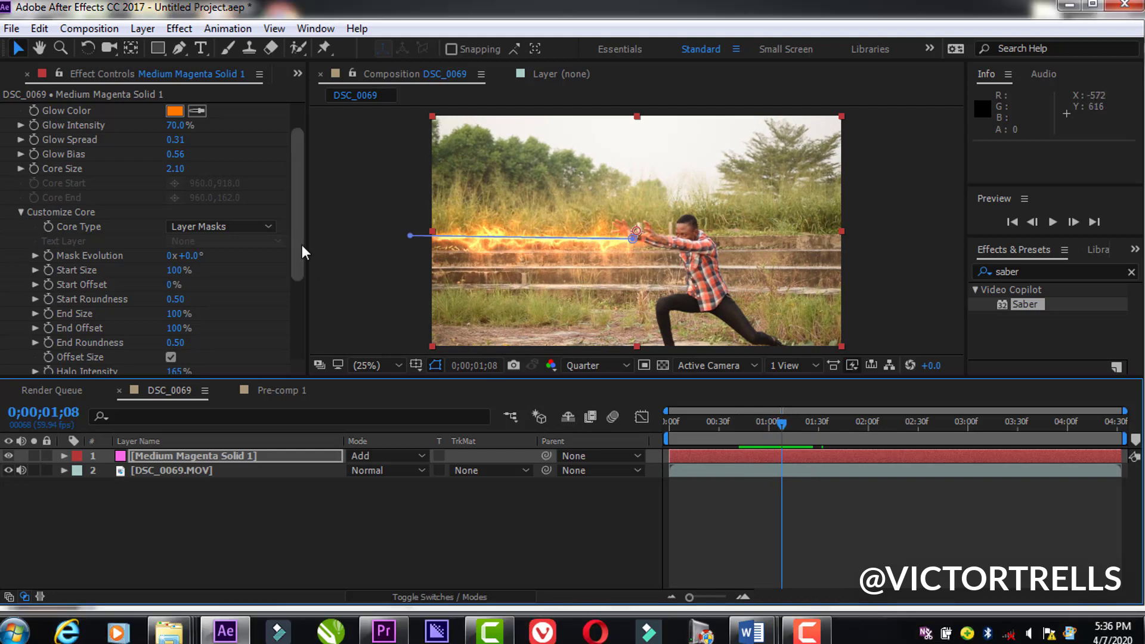
left_click_drag(302, 244, 302, 280)
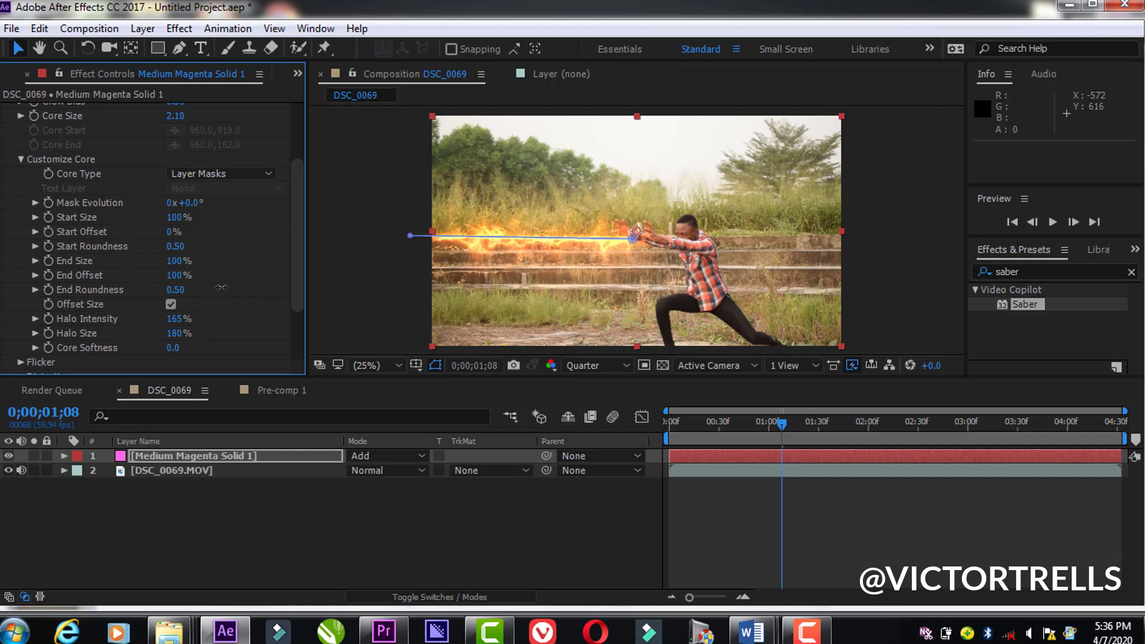
left_click_drag(182, 276, 107, 276)
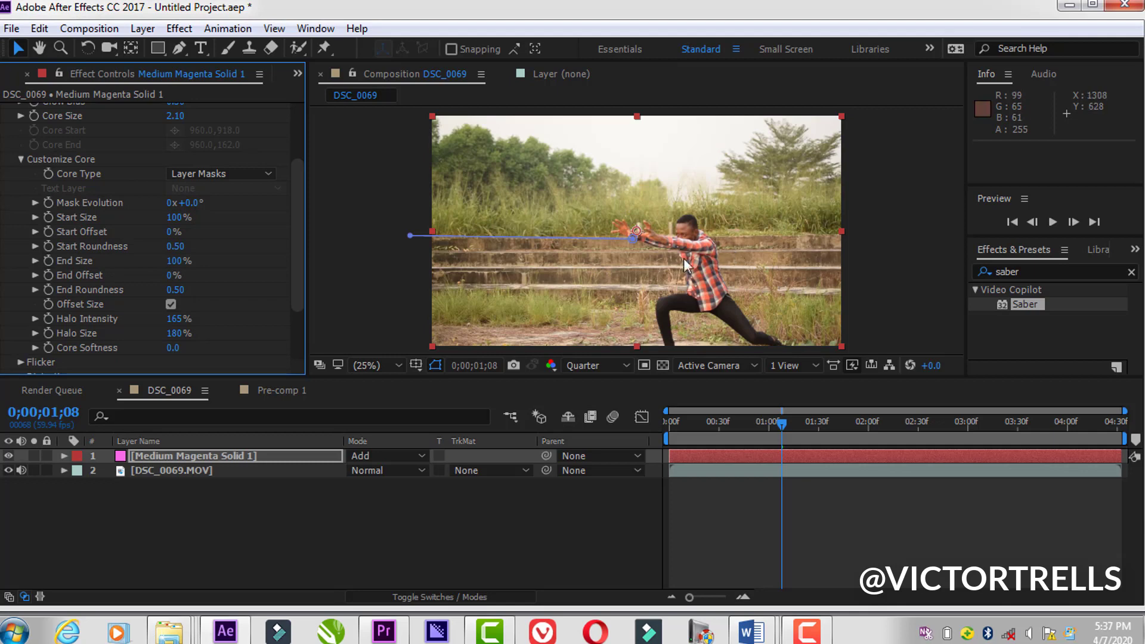
left_click(48, 274)
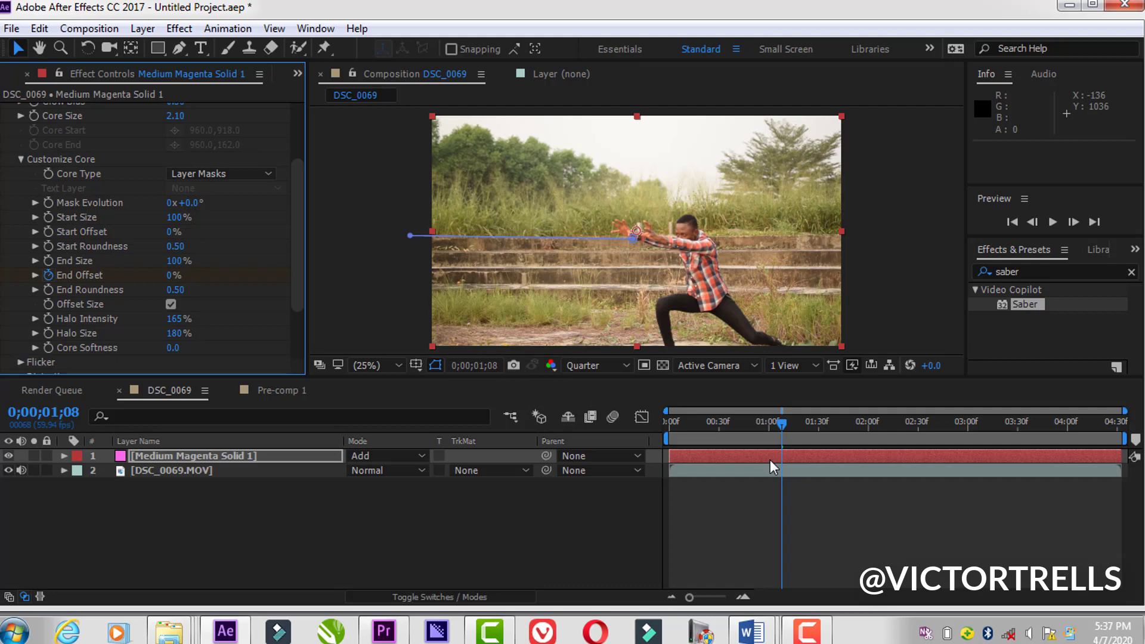
Step: Reveal the solid's keyframes and add an End Offset keyframe of 100% at 0;00;01;12
key("u")
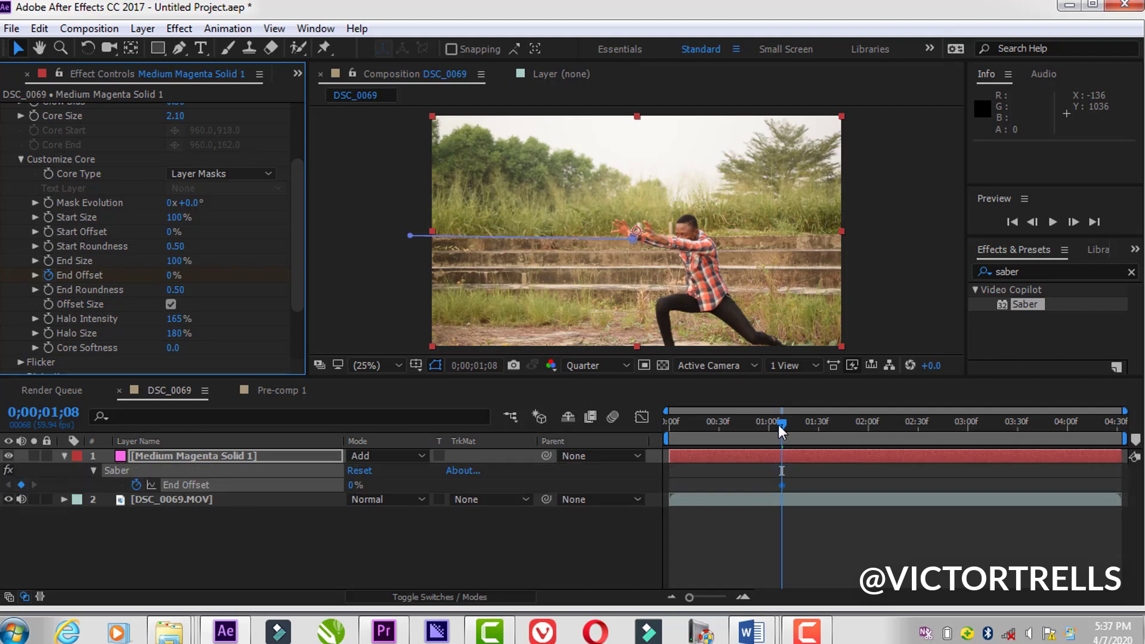
left_click_drag(785, 424, 789, 424)
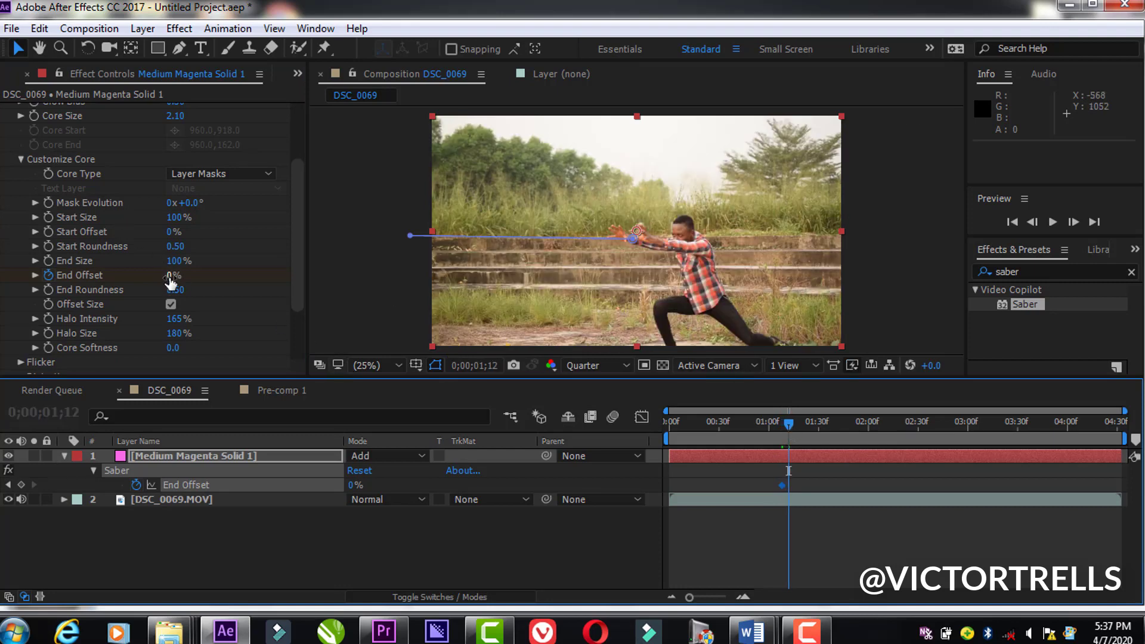
left_click_drag(170, 280, 280, 276)
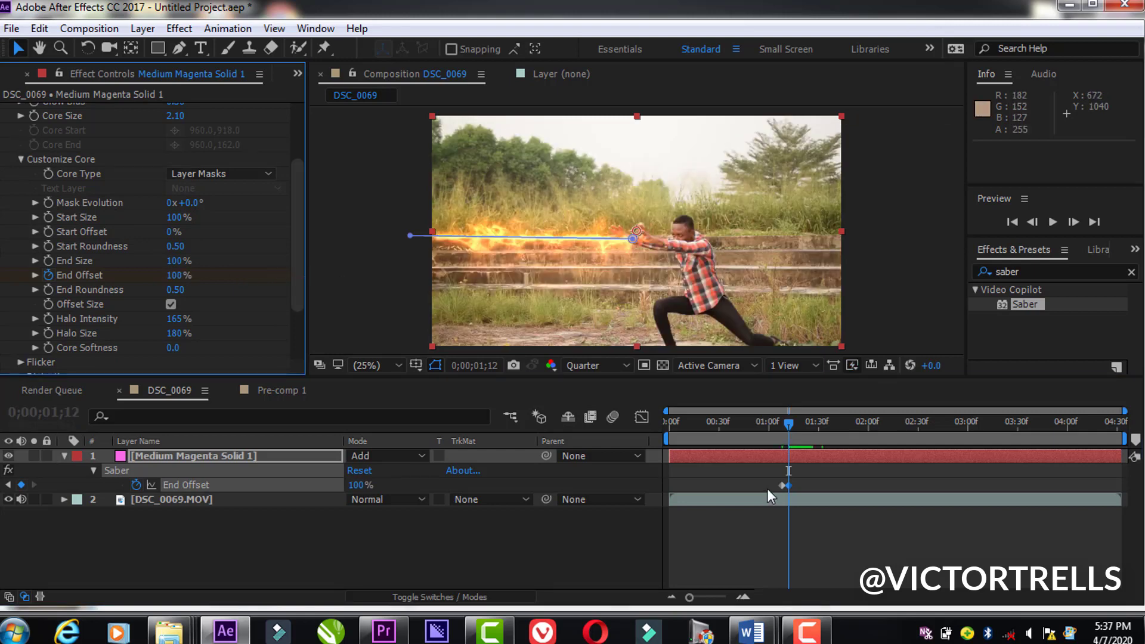
Step: Preview the beam shooting out of the hands from 0;00;01;04 and examine the frames after it
left_click_drag(791, 427, 775, 432)
key("space")
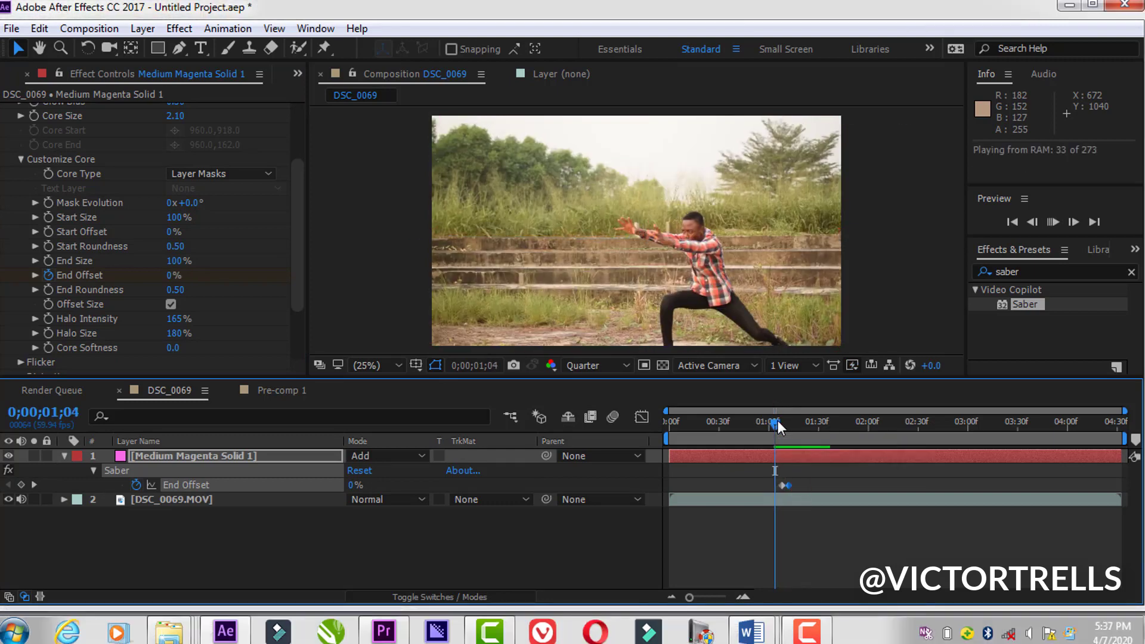
left_click_drag(784, 418, 800, 420)
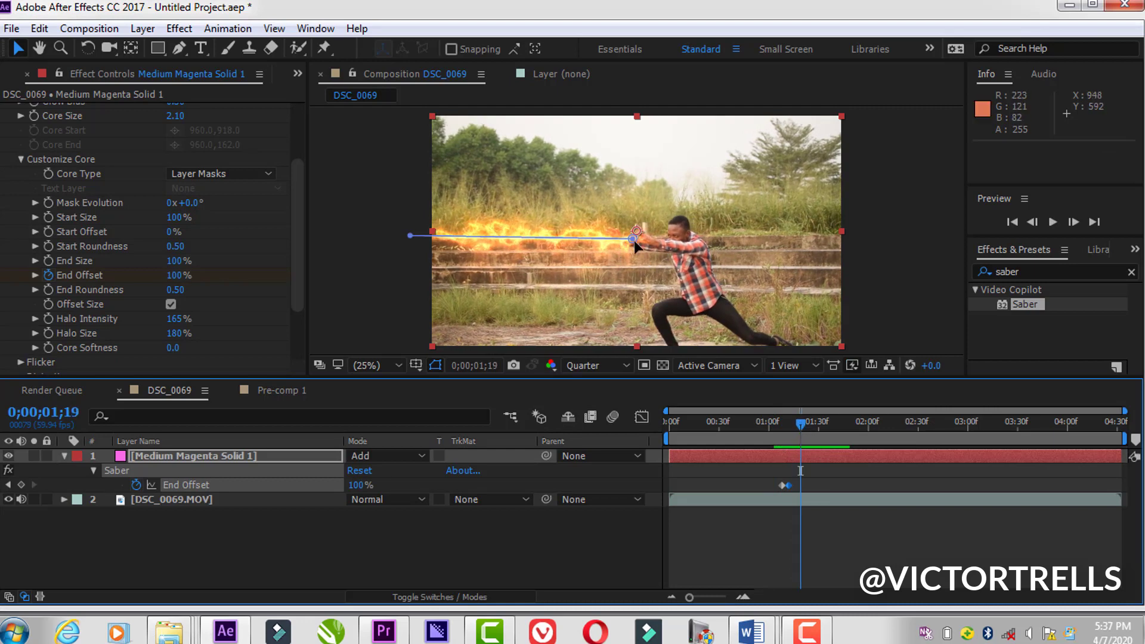
left_click_drag(796, 424, 791, 424)
Step: At 0;00;01;12, turn on keyframing for Saber's Start Offset
left_click(753, 630)
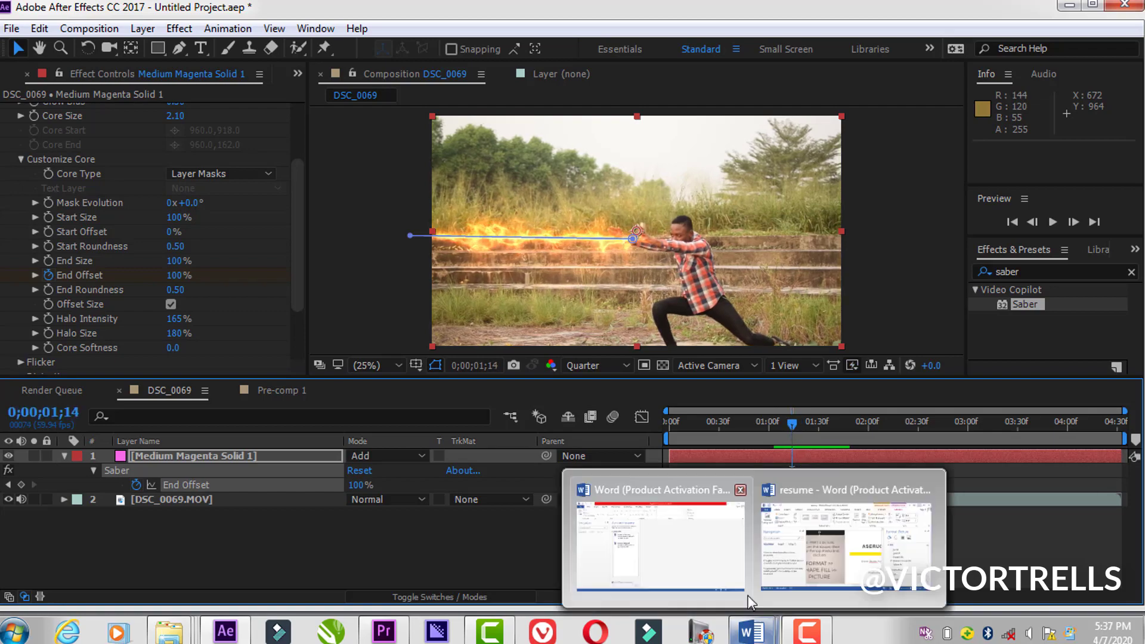
left_click(736, 567)
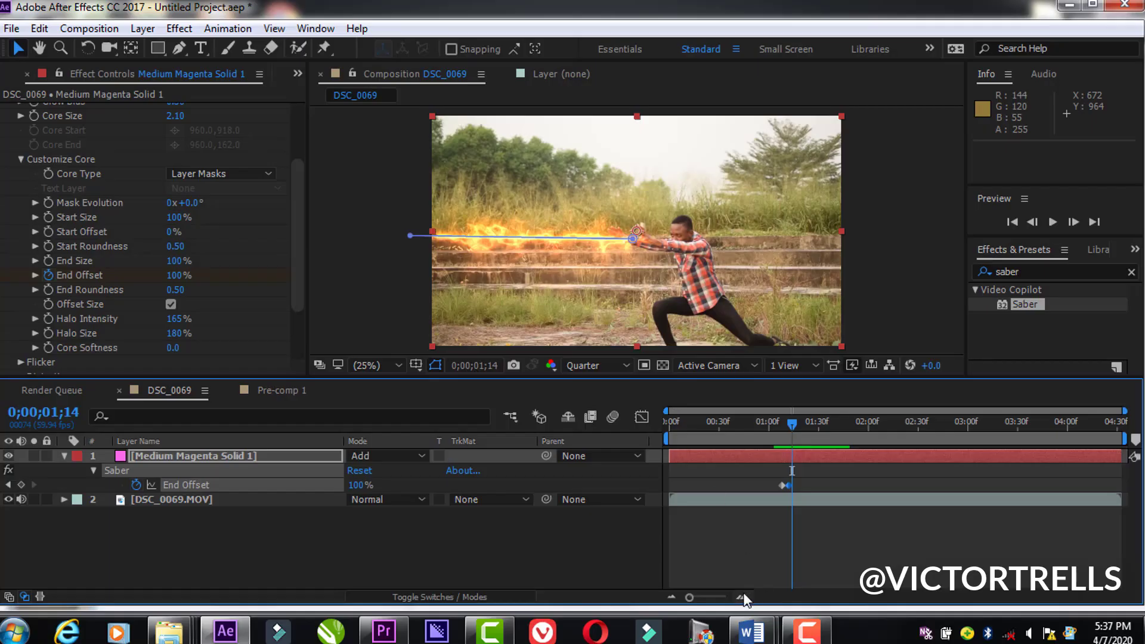
left_click(742, 597)
left_click(743, 597)
left_click(743, 597)
left_click_drag(790, 424, 766, 428)
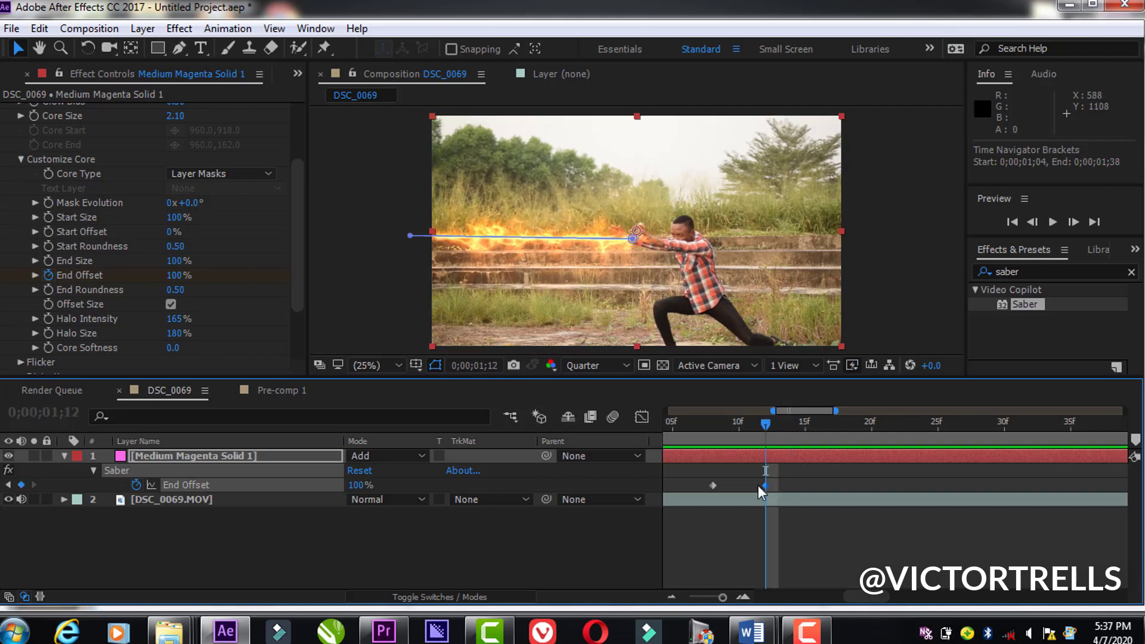
left_click(48, 232)
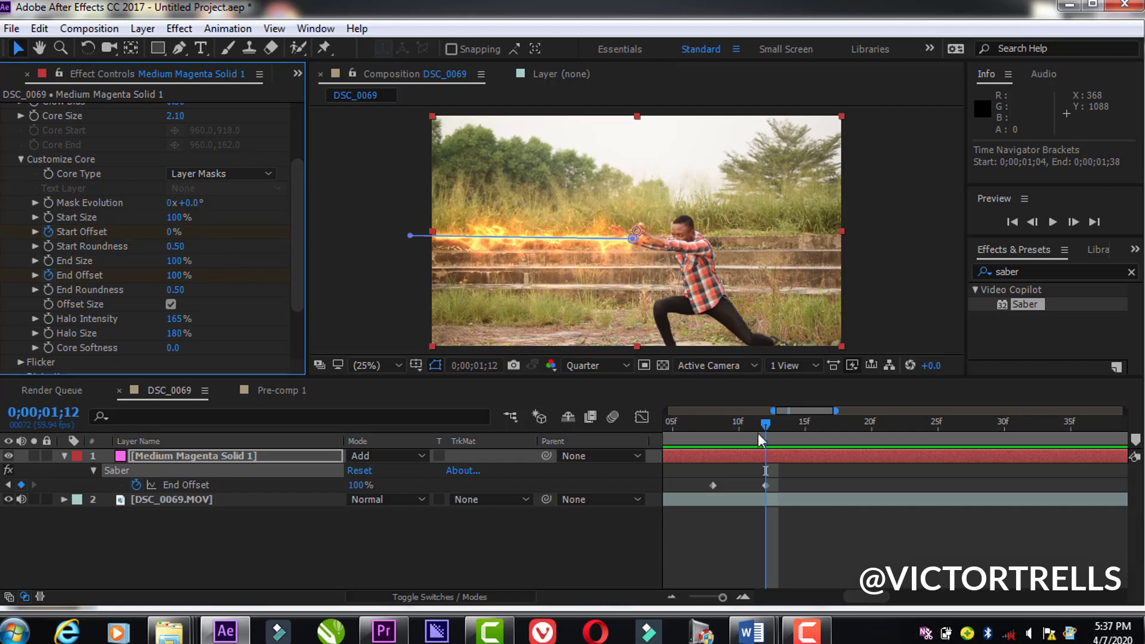
Step: Add a Start Offset keyframe of 100% at 0;00;01;16 and reveal all of the solid's keyframes
left_click_drag(766, 424, 817, 428)
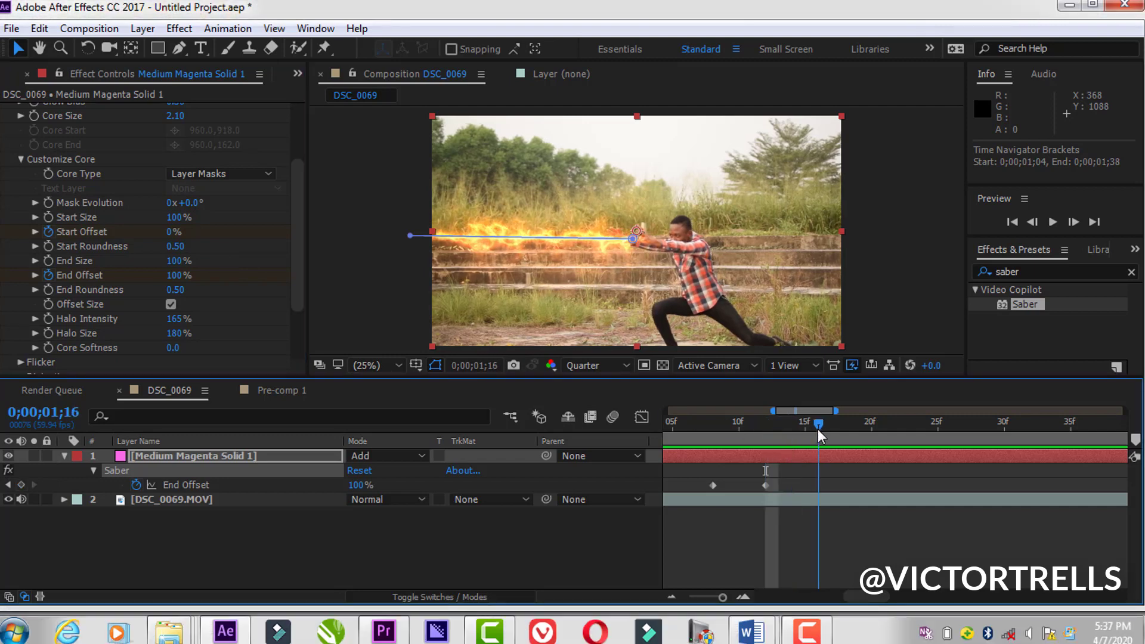
left_click_drag(174, 231, 289, 254)
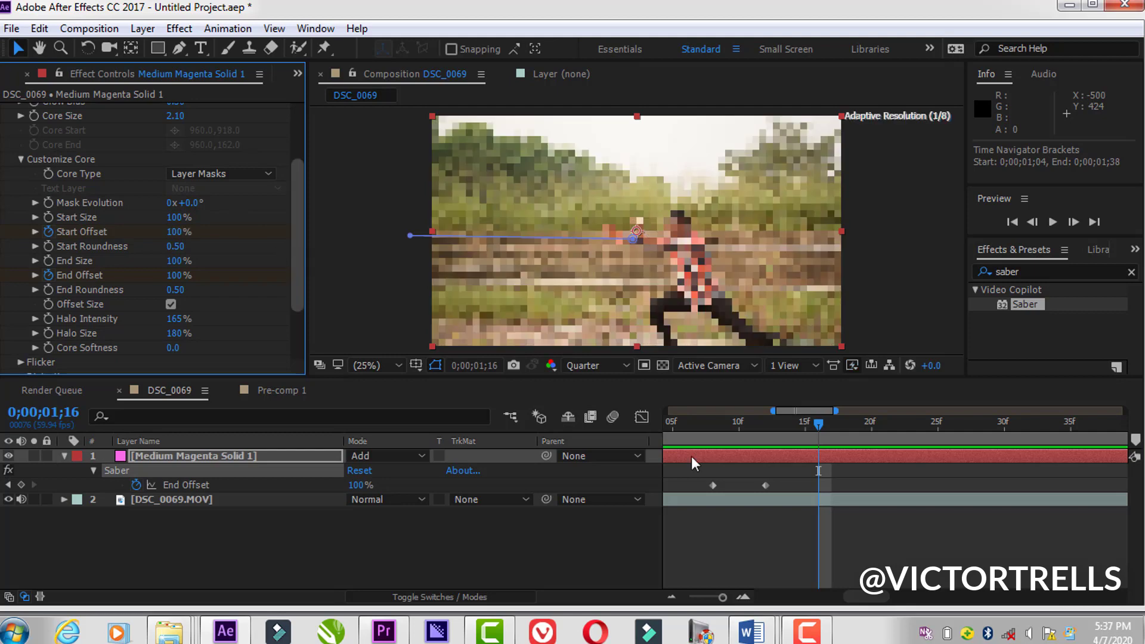
left_click(778, 455)
key("u")
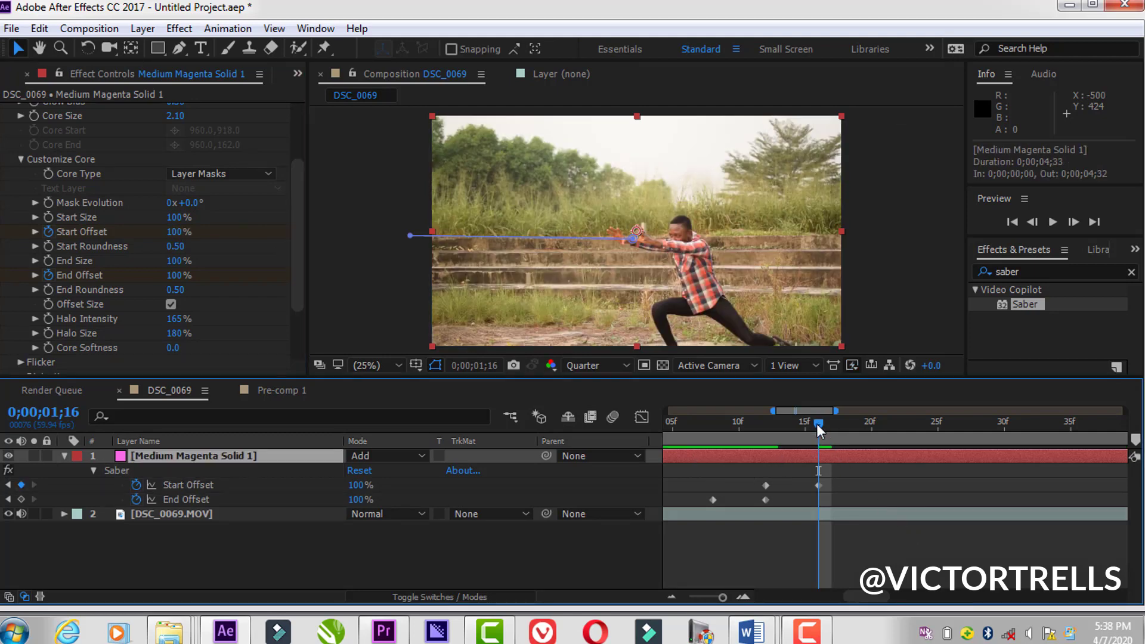
Step: Preview the beam leaving the hands from 0;00;01;02 and again from 0;00;01;05
left_click_drag(816, 424, 667, 452)
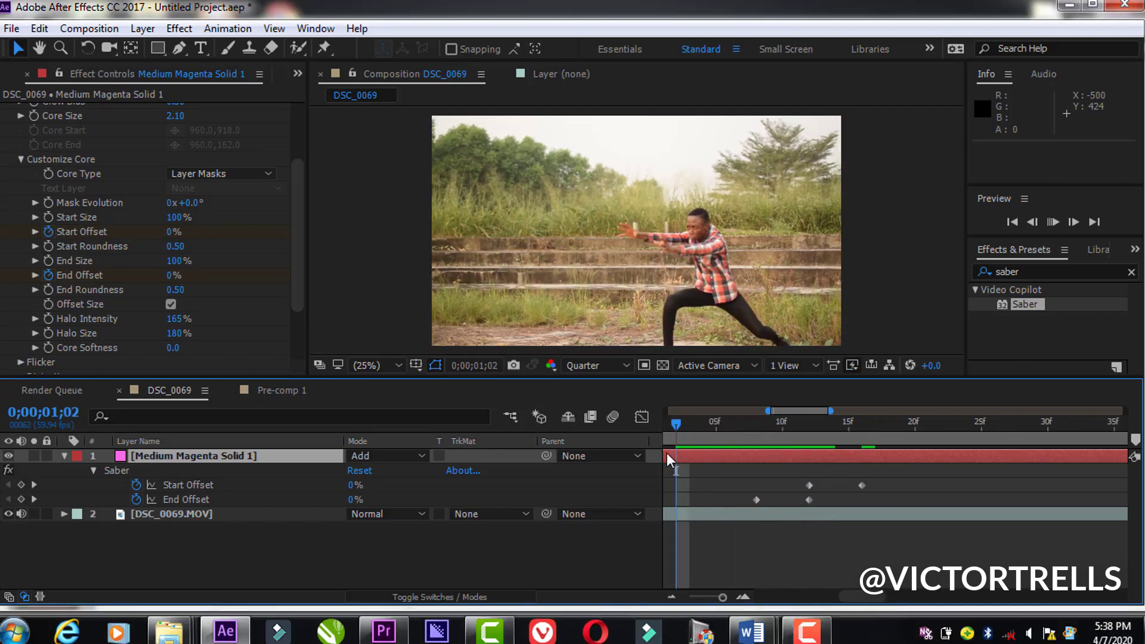
key("space")
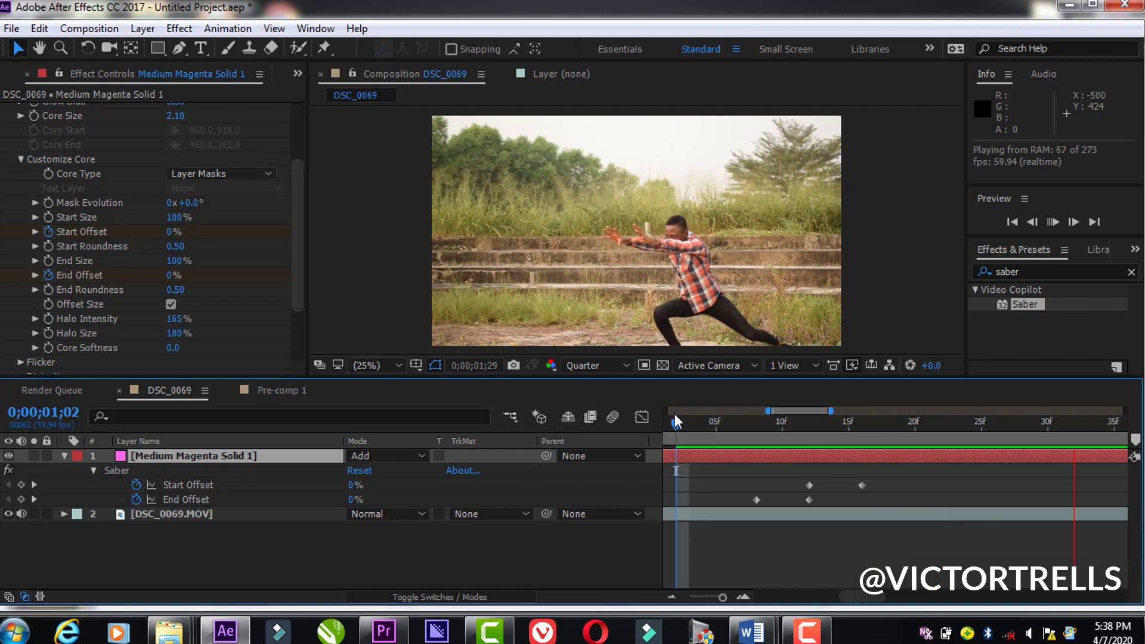
key("space")
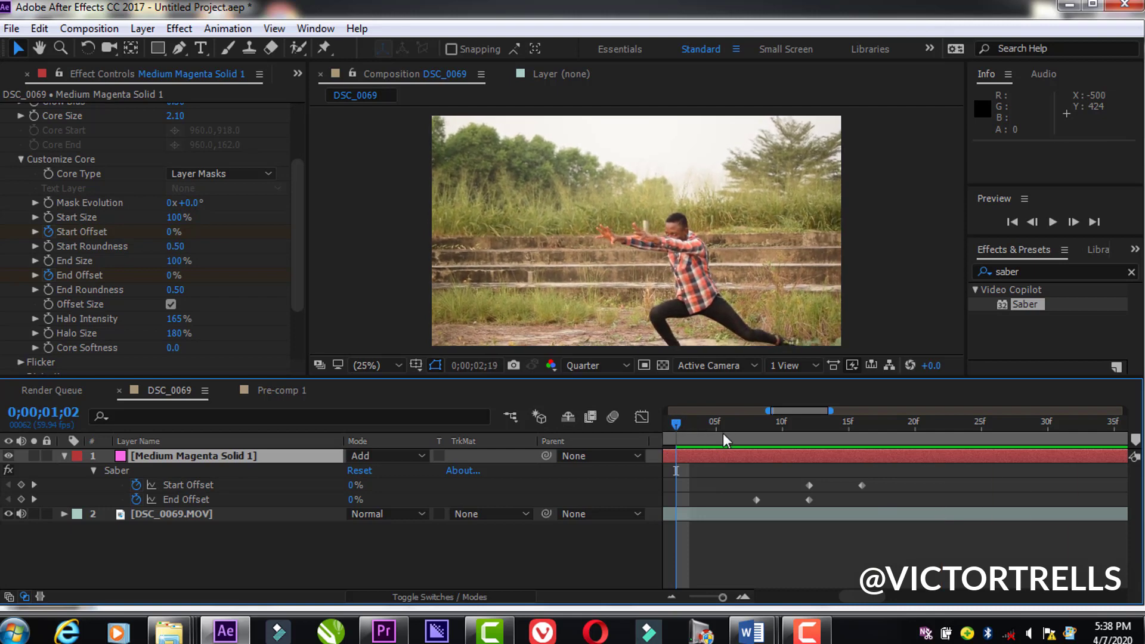
left_click(724, 435)
key("space")
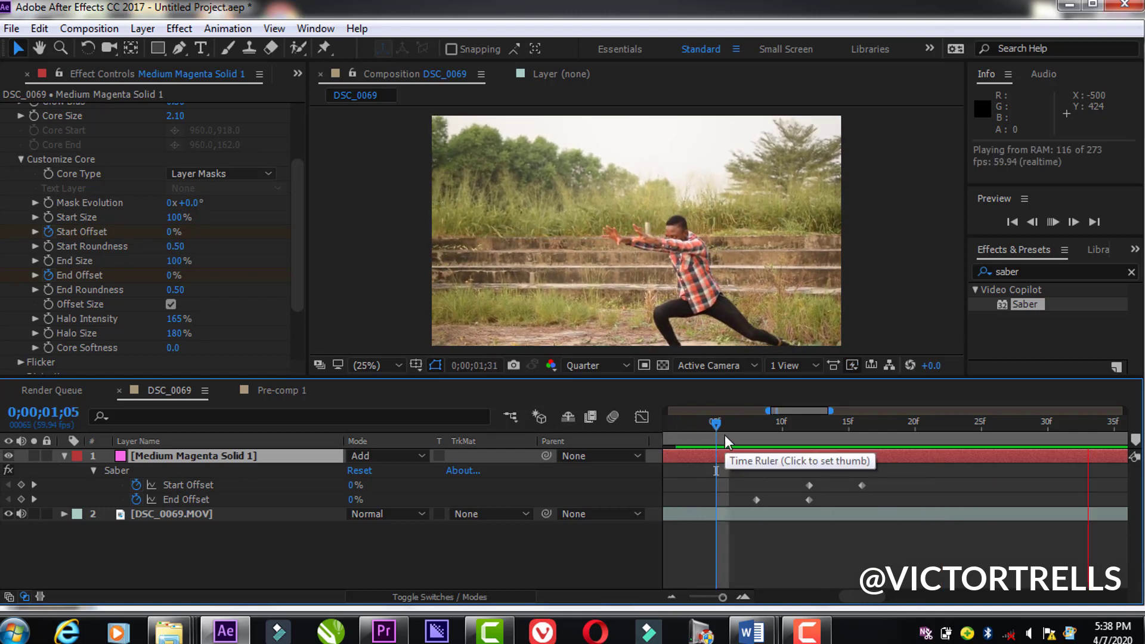
left_click_drag(725, 435, 796, 428)
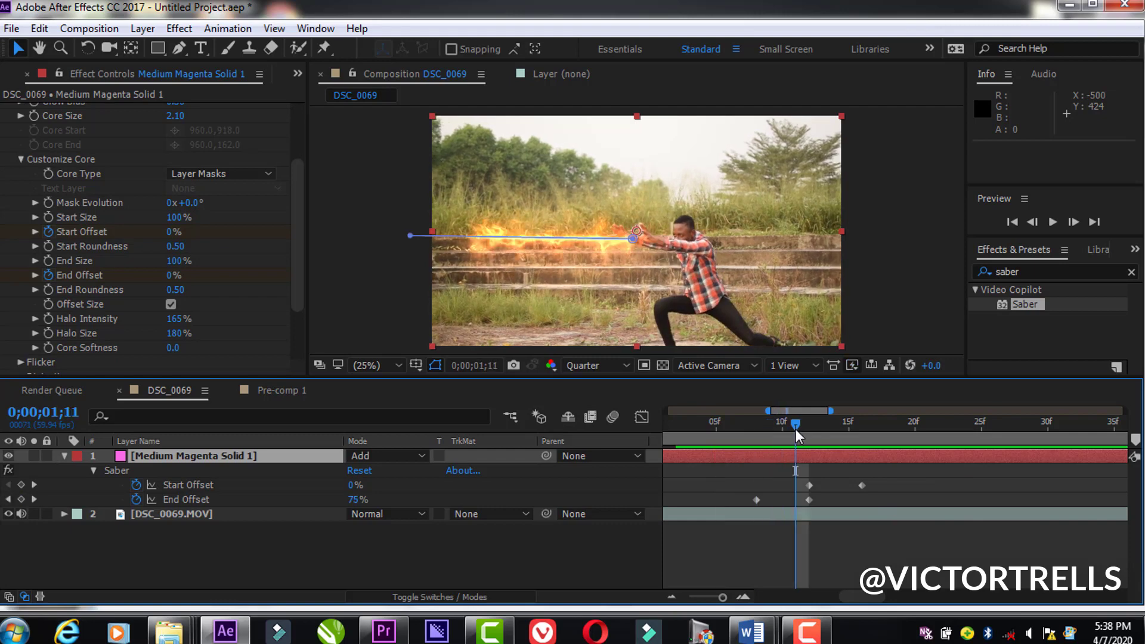
Step: Retime the last Start Offset keyframe to 0;00;01;21, and the first Start Offset and last End Offset keyframes to 0;00;01;15
left_click(863, 484)
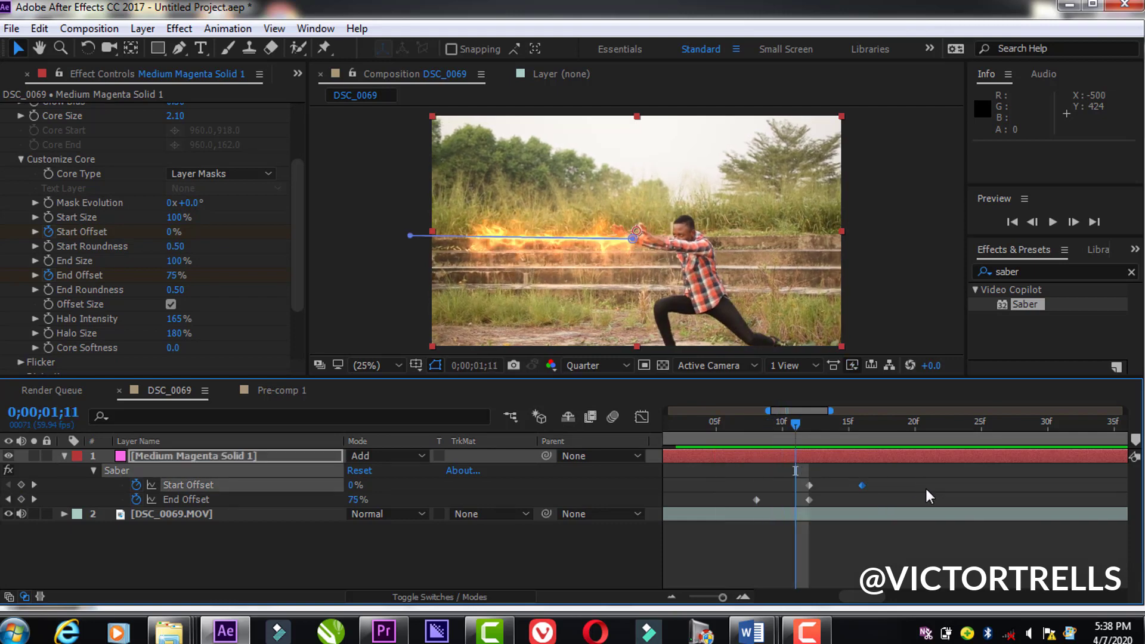
left_click_drag(925, 489, 928, 487)
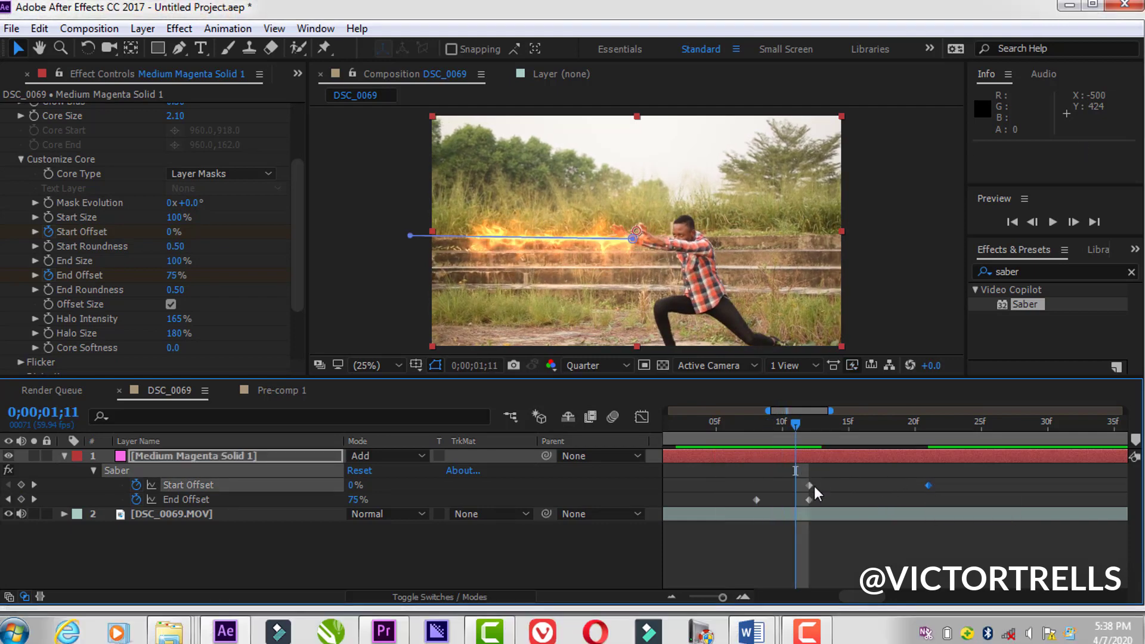
left_click_drag(813, 485, 849, 484)
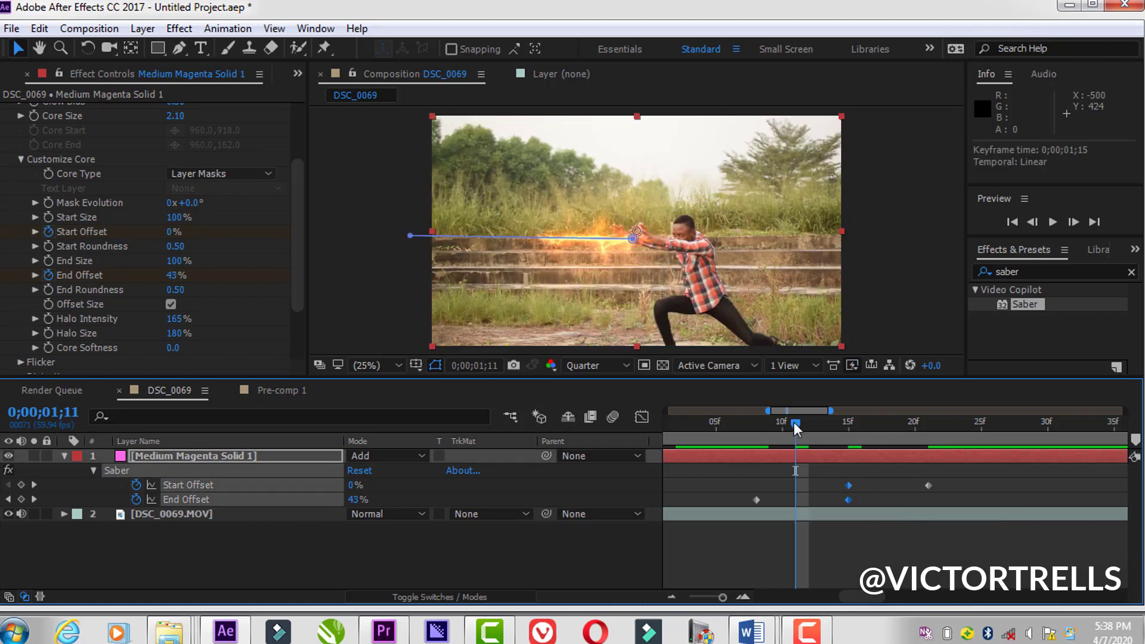
Step: Preview the retimed beam from 0;00;01;06
left_click_drag(793, 423, 735, 424)
key("space")
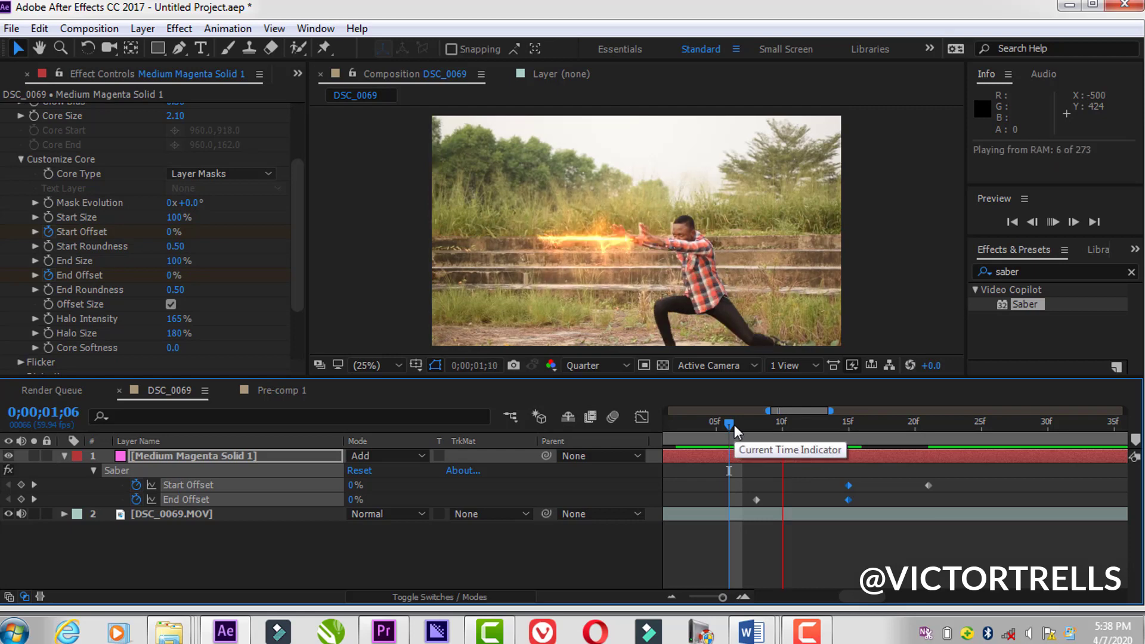
key("space")
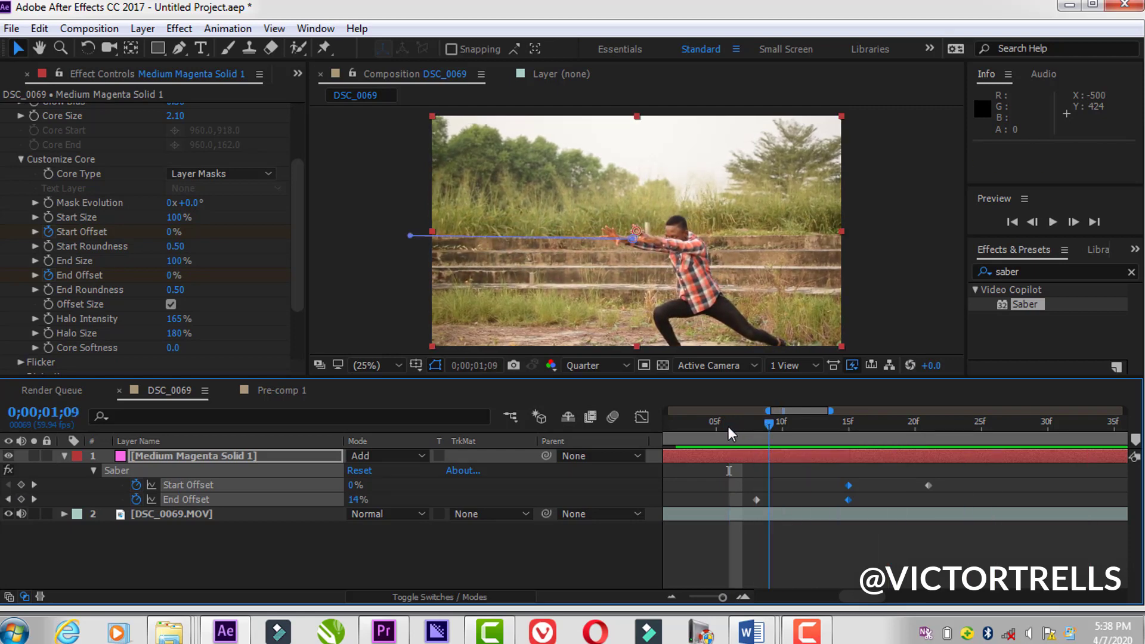
Step: Collapse the Medium Magenta Solid 1 layer's properties and duplicate the layer
left_click(63, 455)
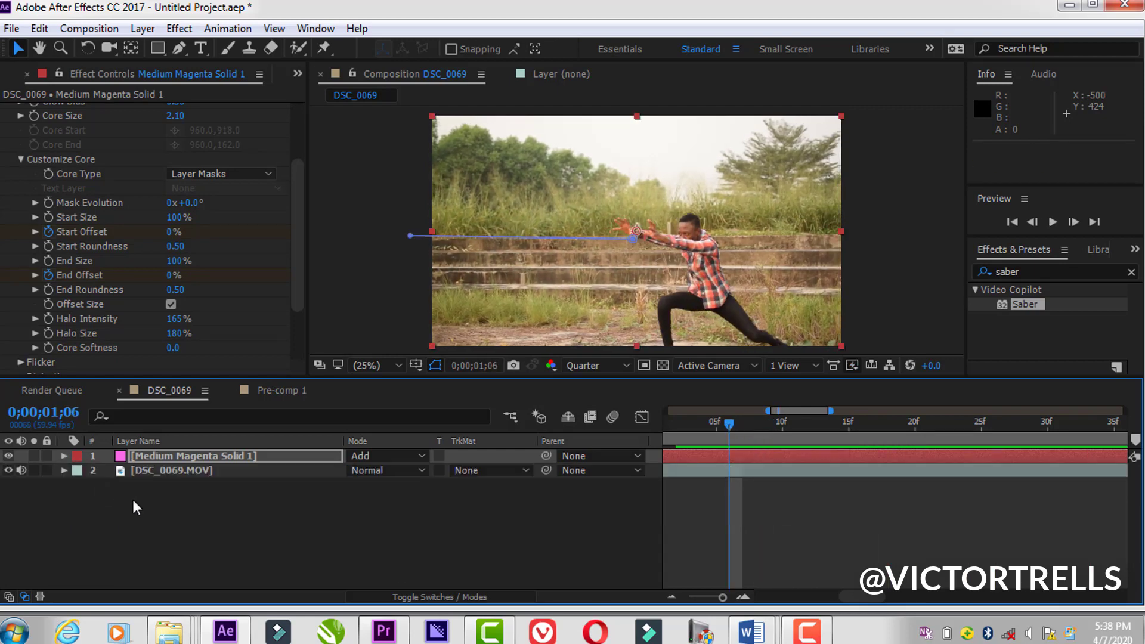
left_click(184, 456)
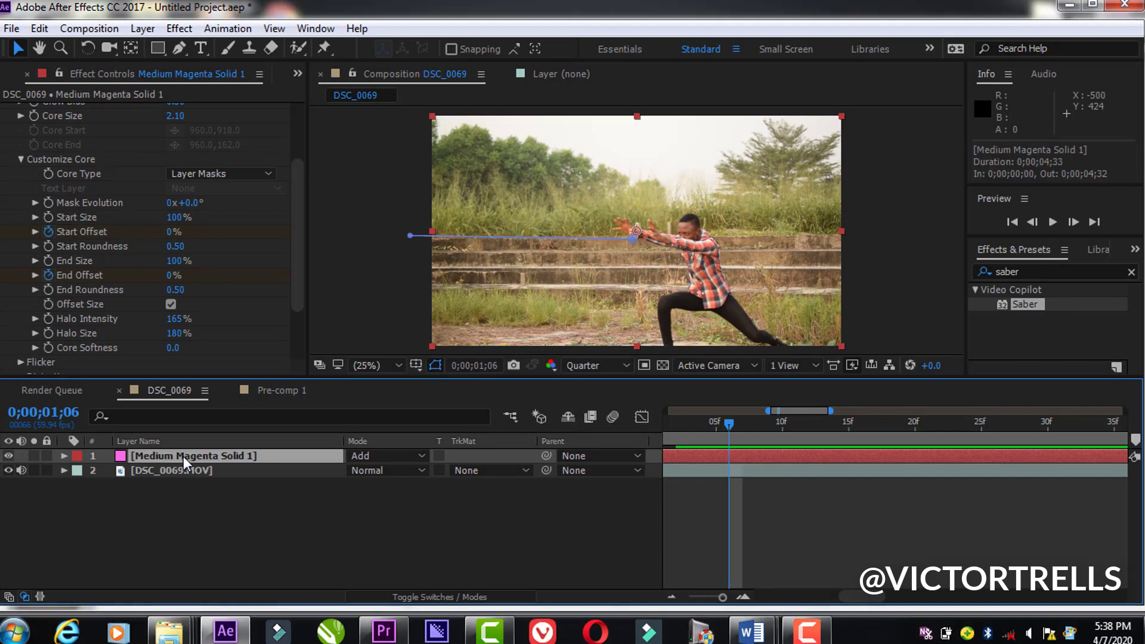
key("ctrl+d")
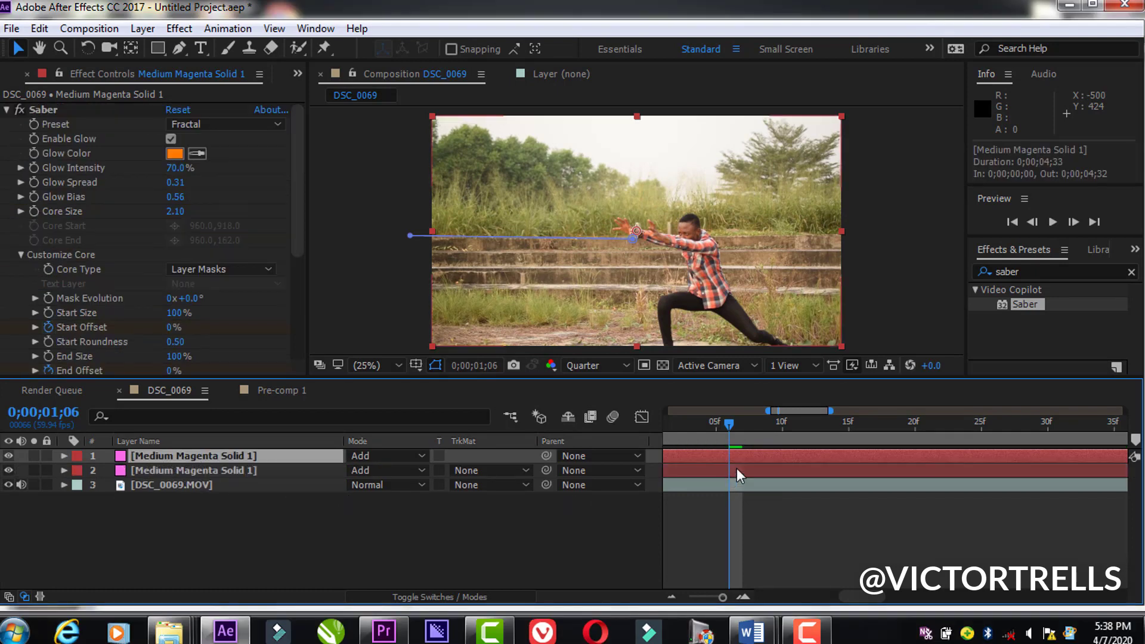
Step: At 0;00;01;16, shift the mask path of the lower Medium Magenta Solid 1 layer slightly down to make a second parallel beam
left_click_drag(730, 422, 856, 438)
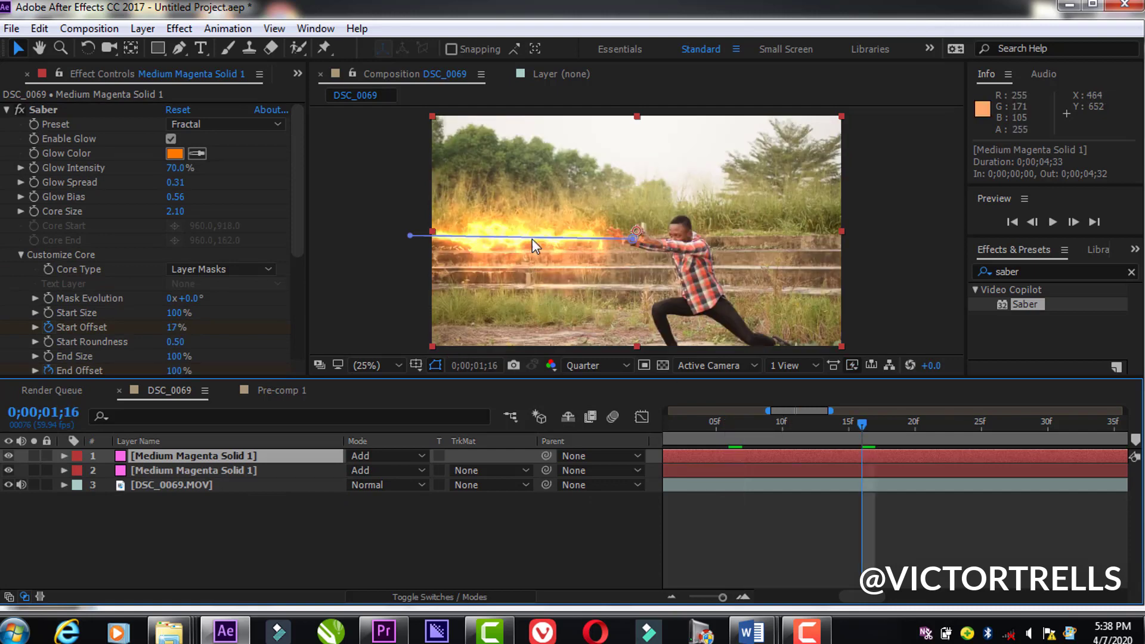
left_click(316, 470)
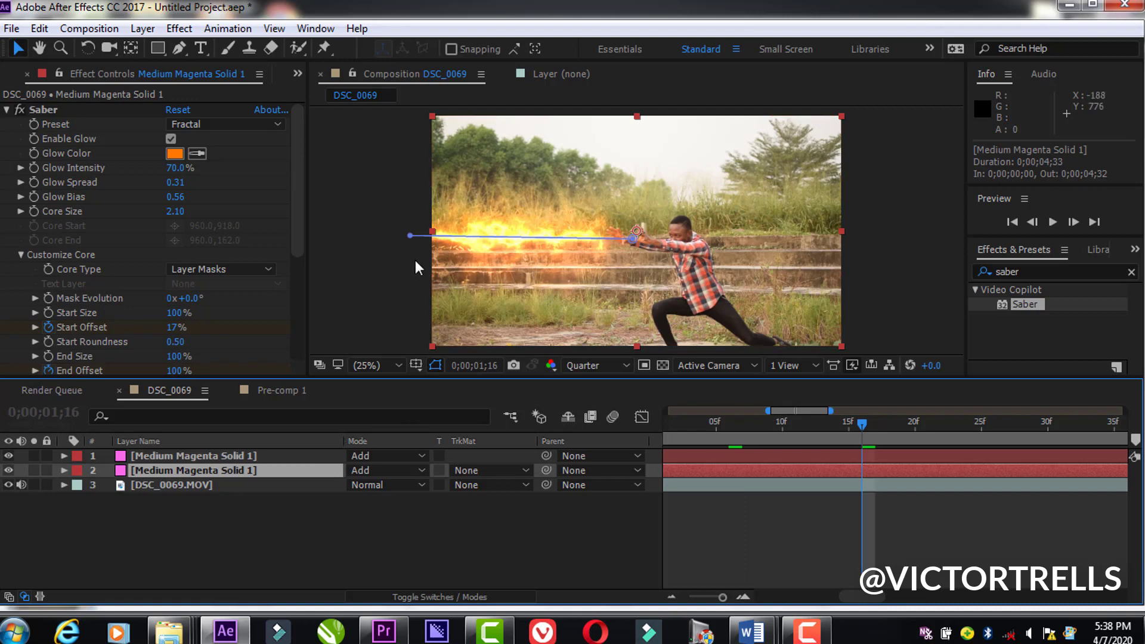
left_click_drag(489, 236, 488, 257)
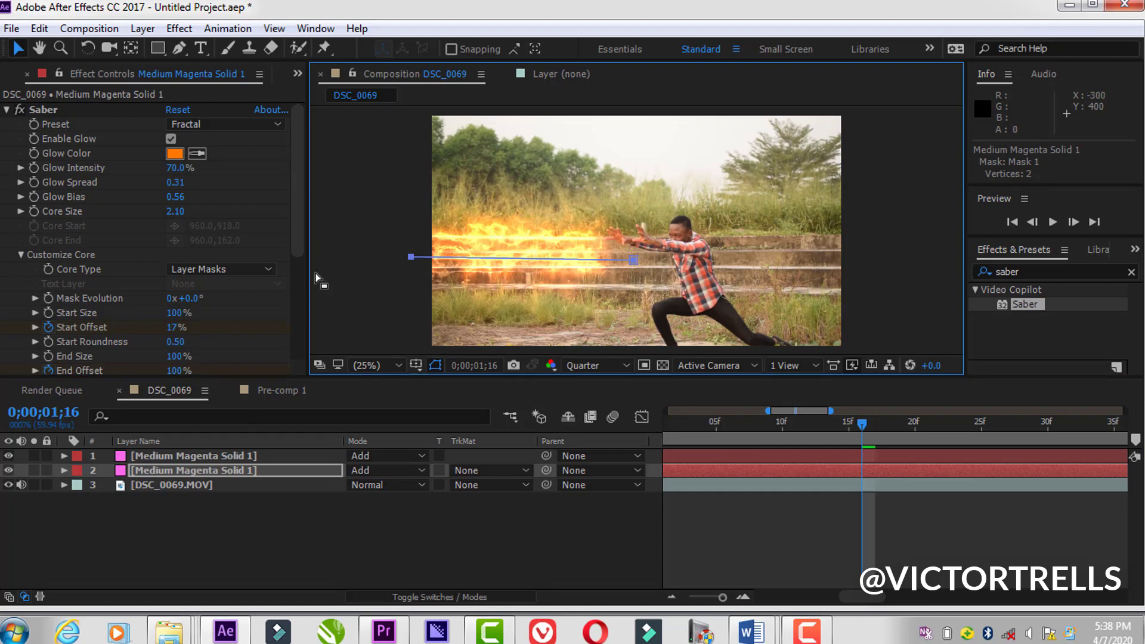
Step: Set the Saber Glow Color of the topmost solid to blue, 0018FF
left_click(180, 459)
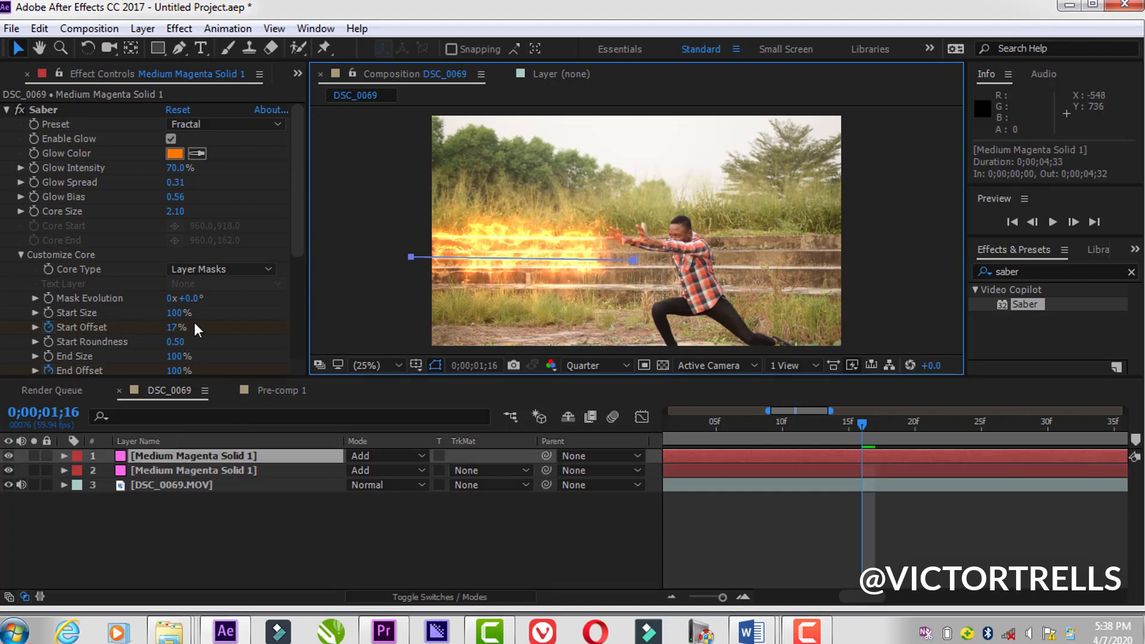
left_click(175, 155)
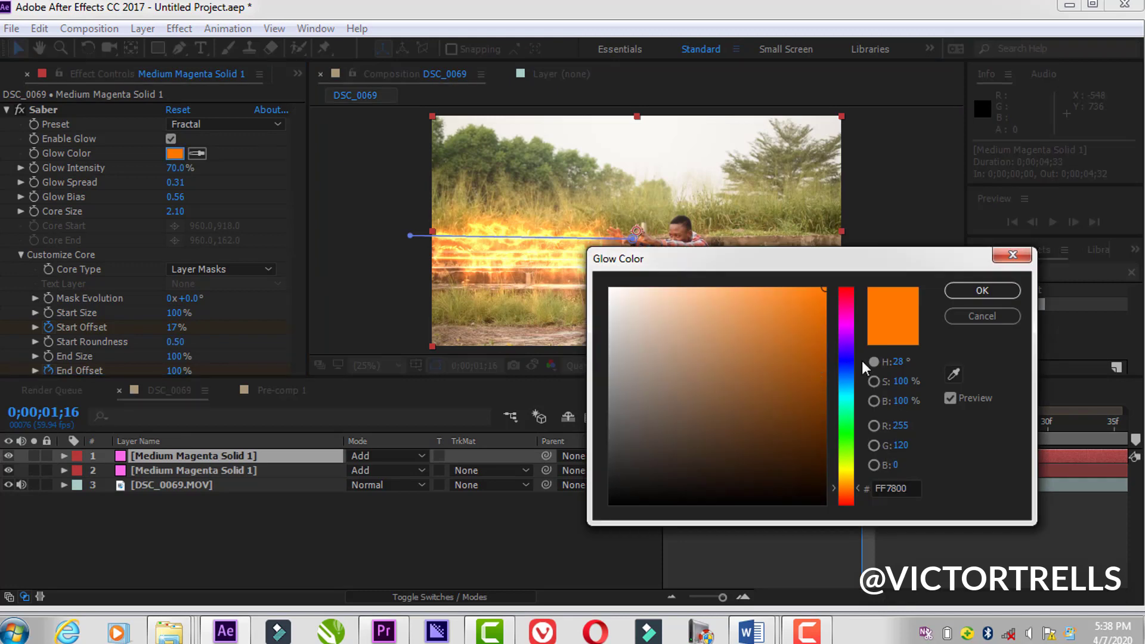
left_click(845, 362)
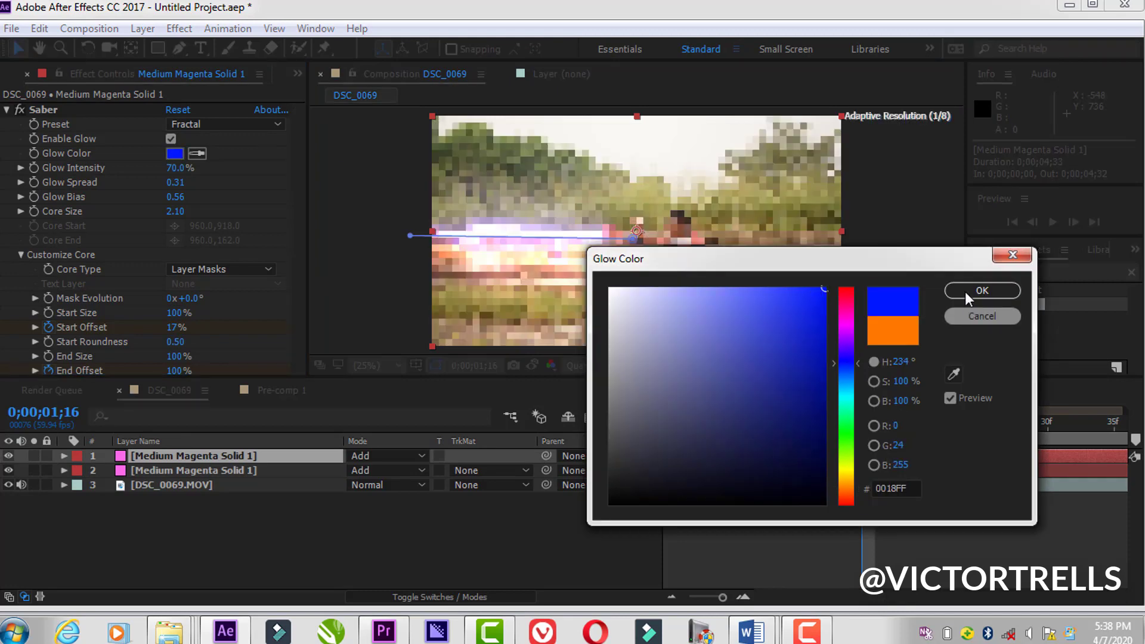
left_click(982, 290)
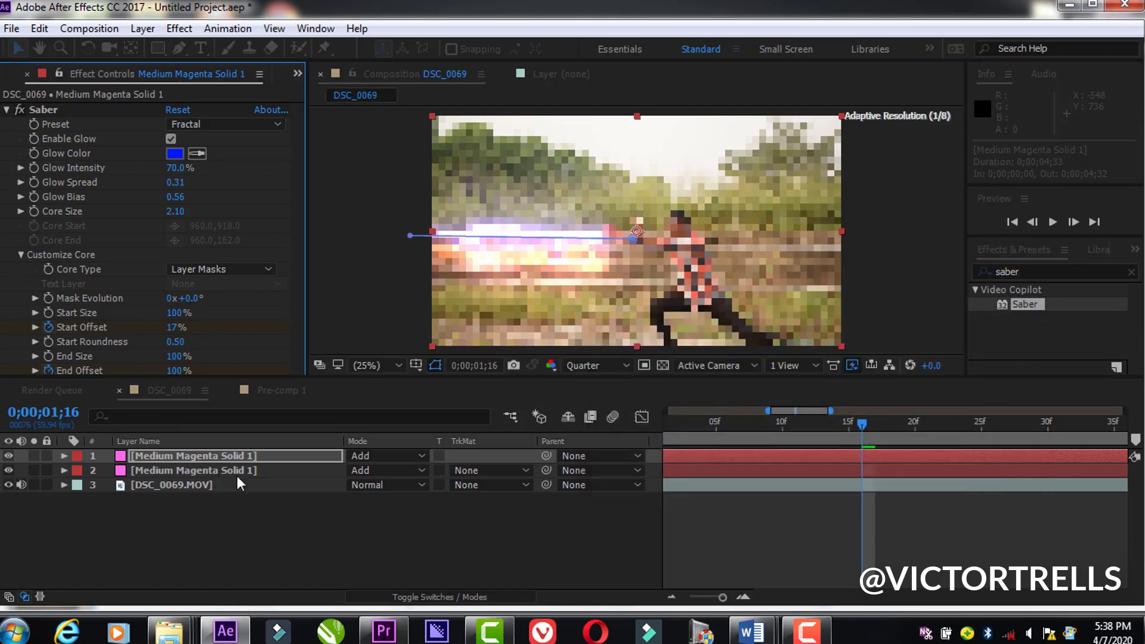
Step: Set the Saber Glow Color of the second solid to red, FF0000
left_click(242, 471)
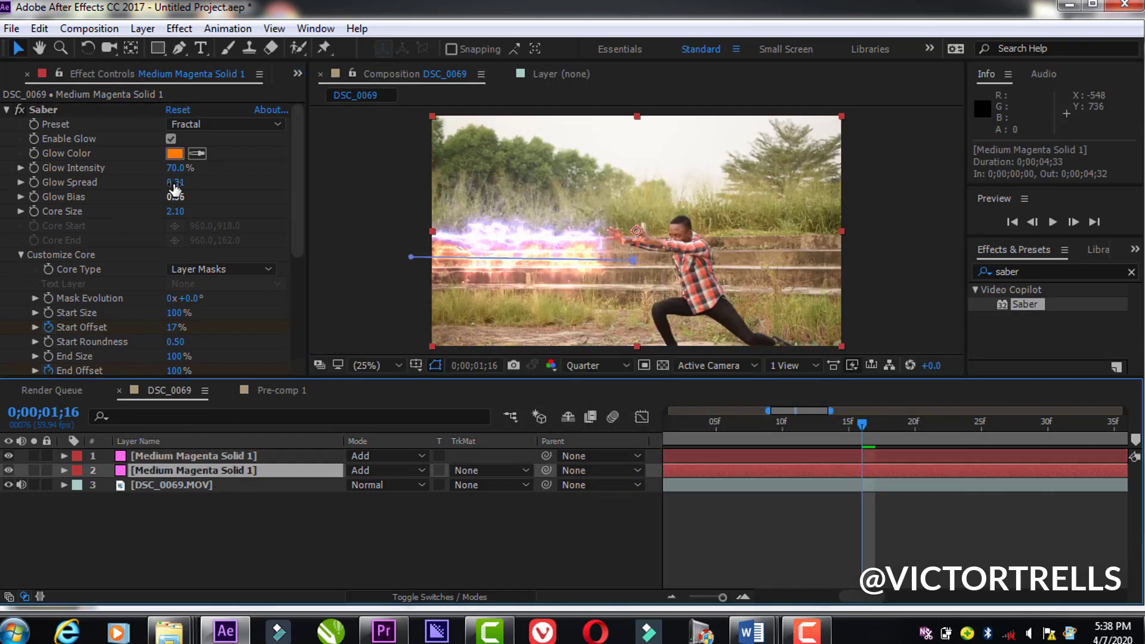
left_click(175, 153)
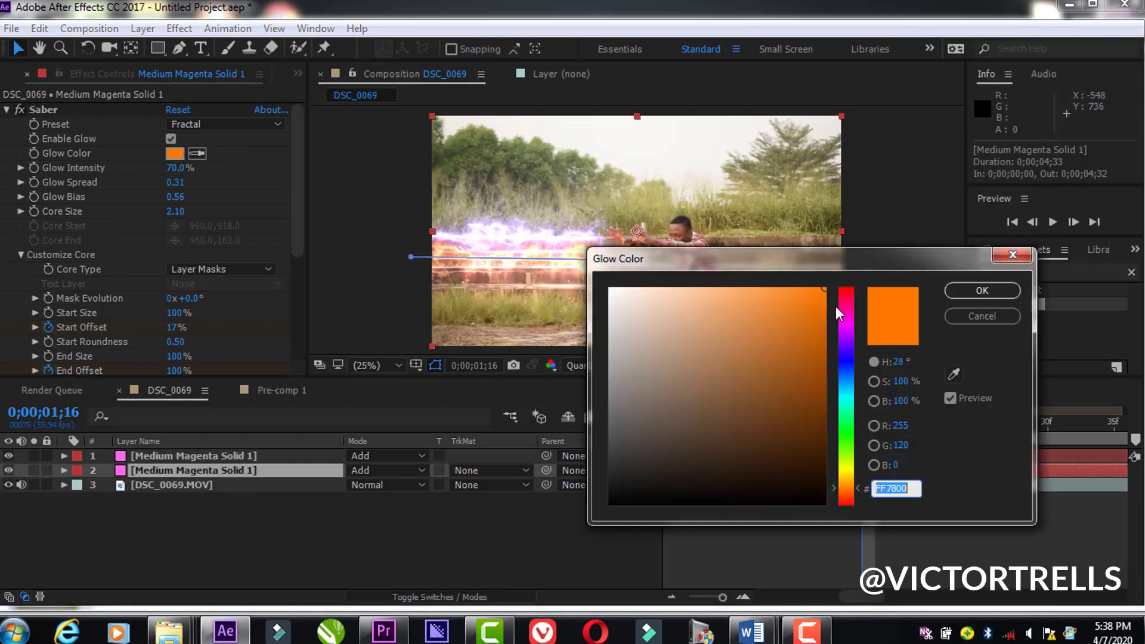
left_click_drag(847, 299, 866, 284)
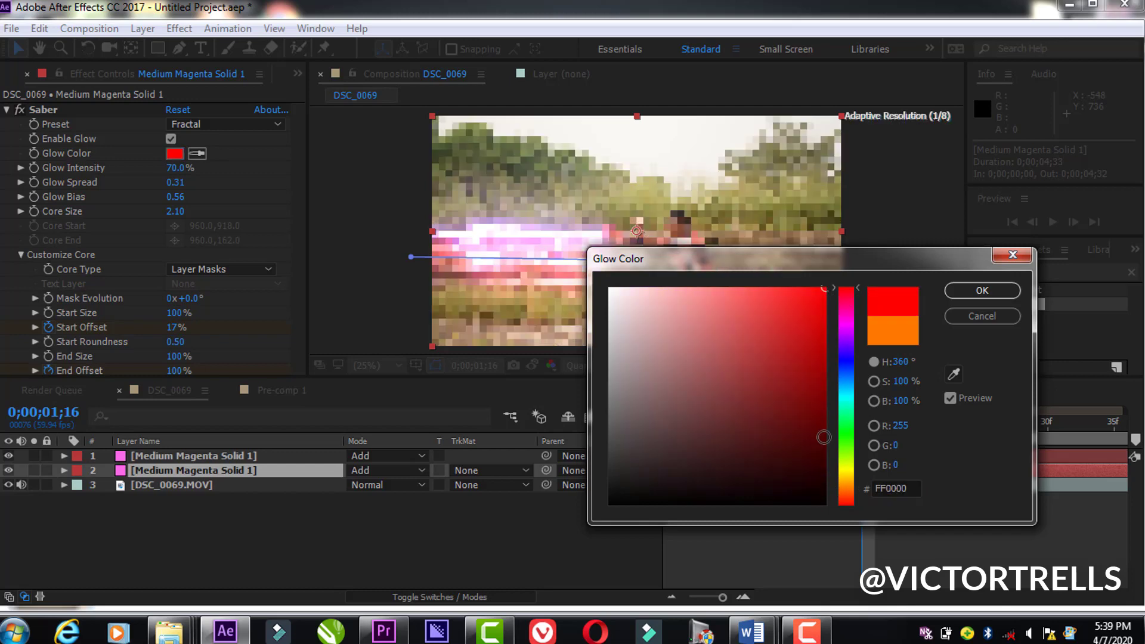
left_click(959, 290)
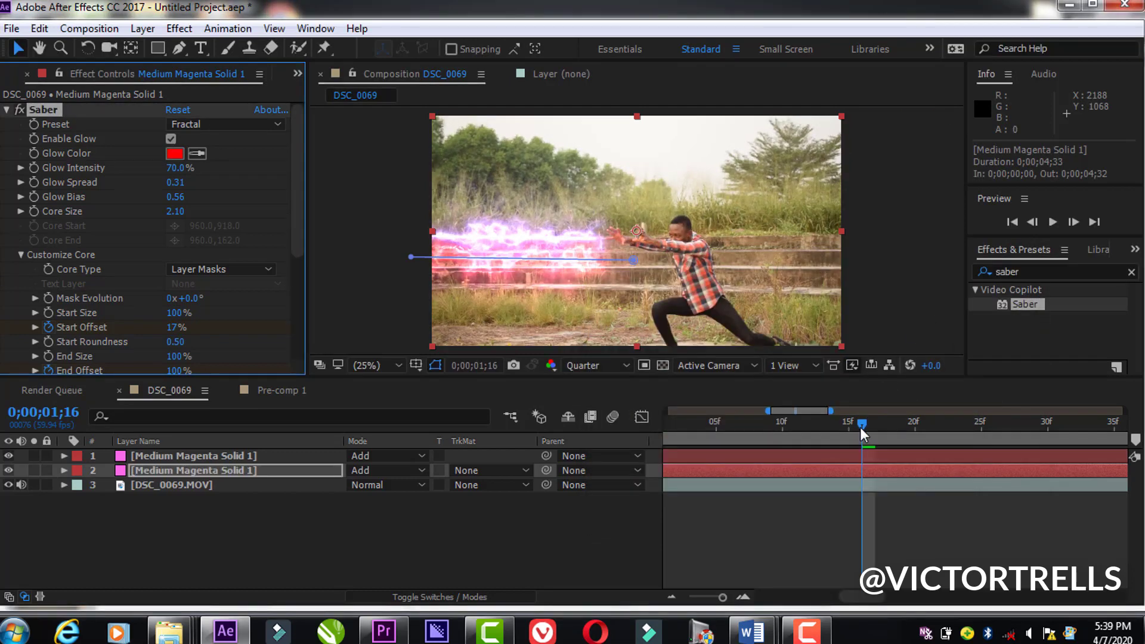
Step: Preview the blue and red beams from 0;00;01;08 and examine the frames up to 0;00;01;10
left_click(834, 428)
left_click_drag(826, 431, 753, 434)
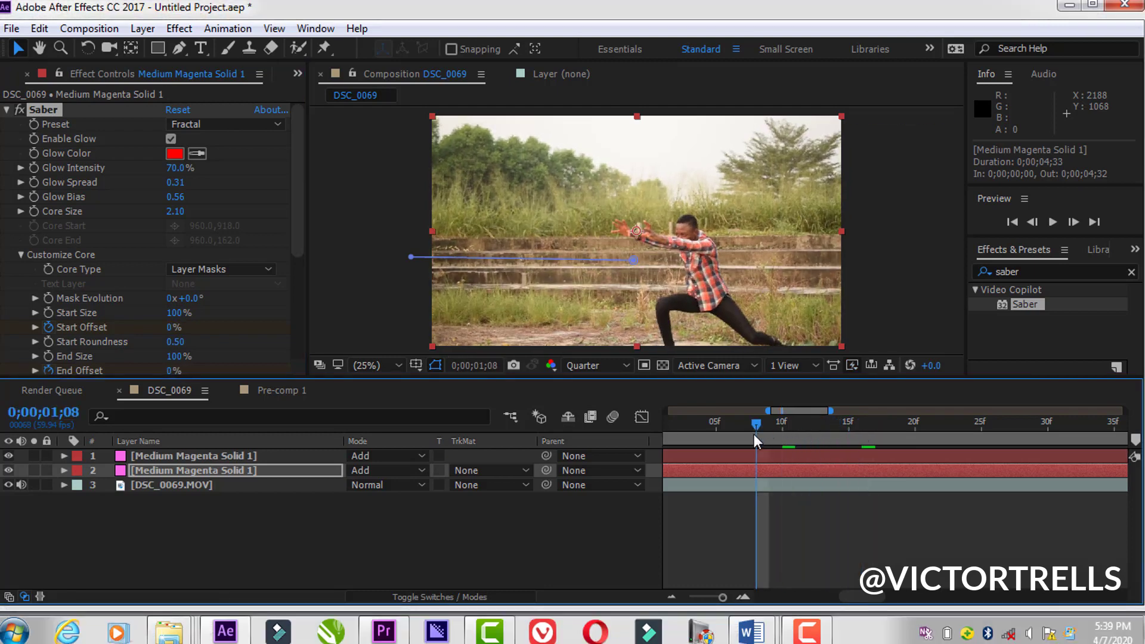
key("space")
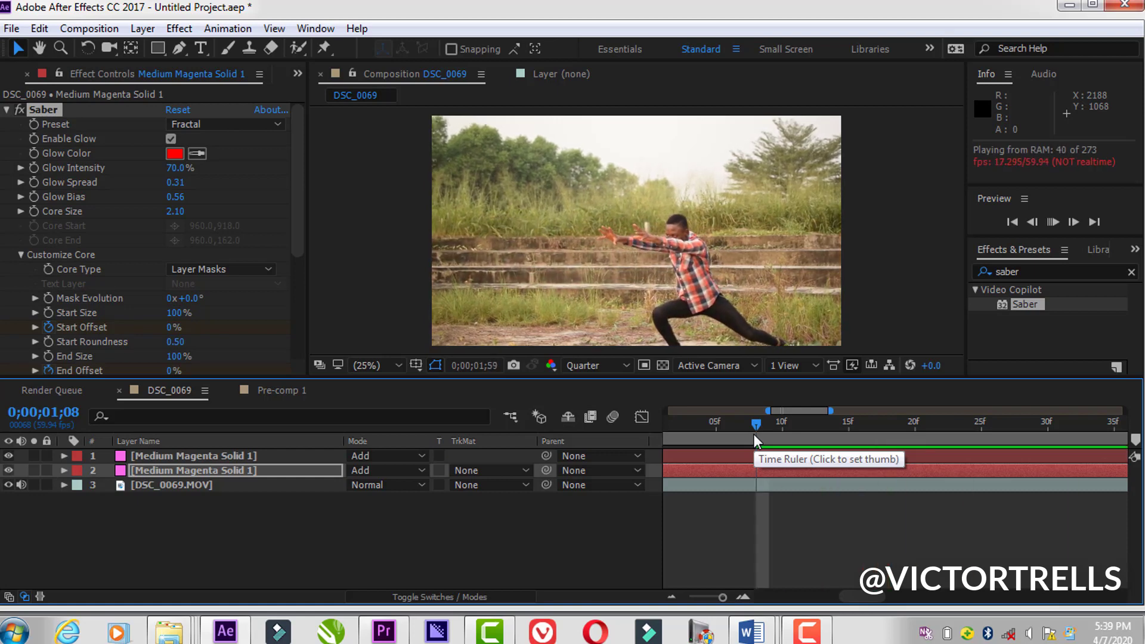
left_click(768, 421)
key("space")
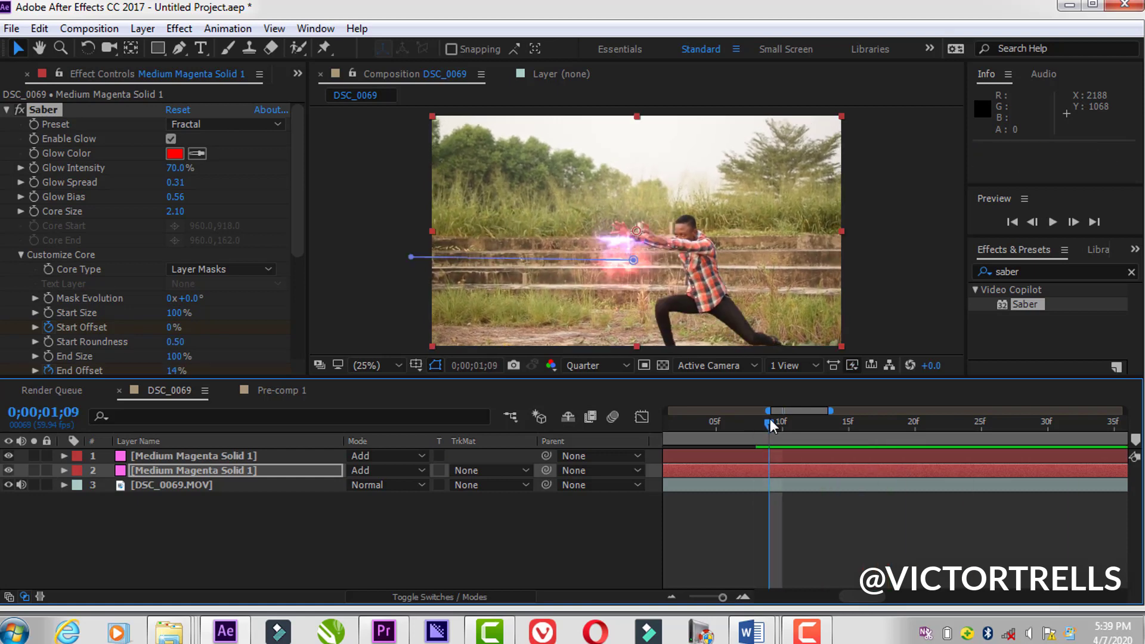
mouse_move(767, 424)
left_mouse_down()
mouse_move(796, 425)
mouse_move(774, 427)
left_mouse_up()
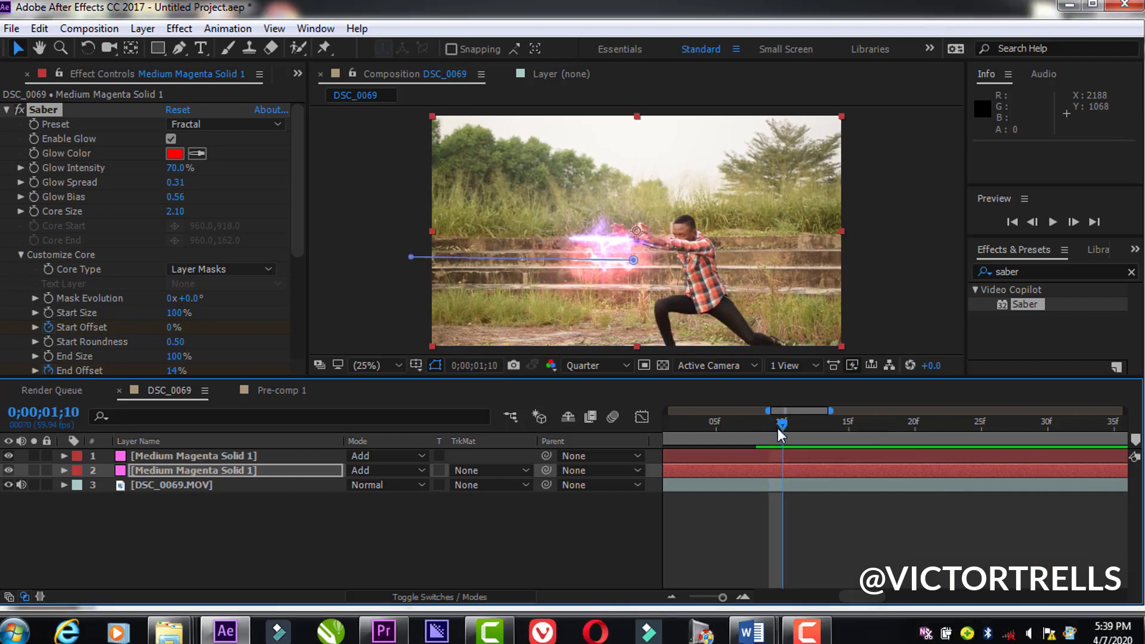
Step: Scrub the blue and red beams between 0;00;01;12 and 0;00;01;08, and check the layers inside Pre-comp 1
left_click_drag(782, 425, 808, 473)
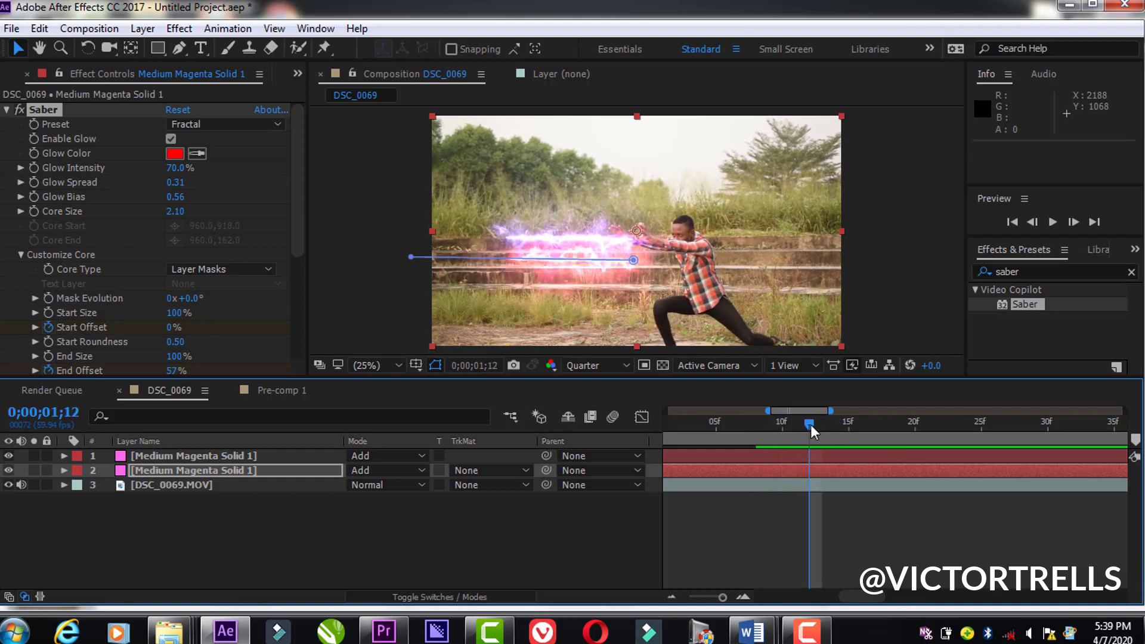
left_click_drag(810, 425, 756, 425)
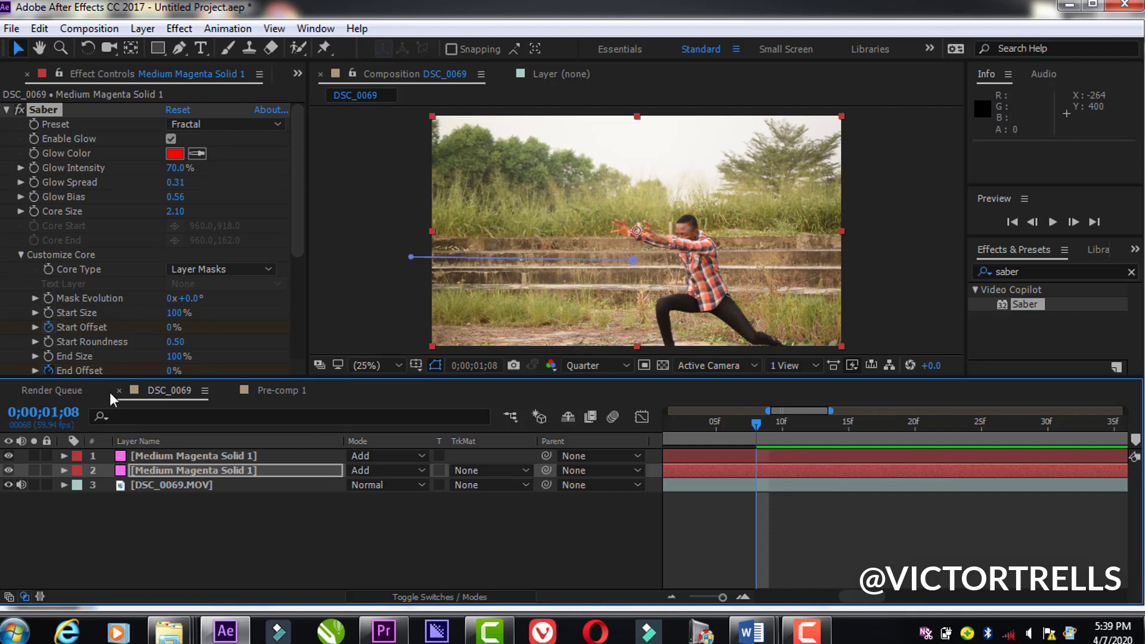
left_click(260, 389)
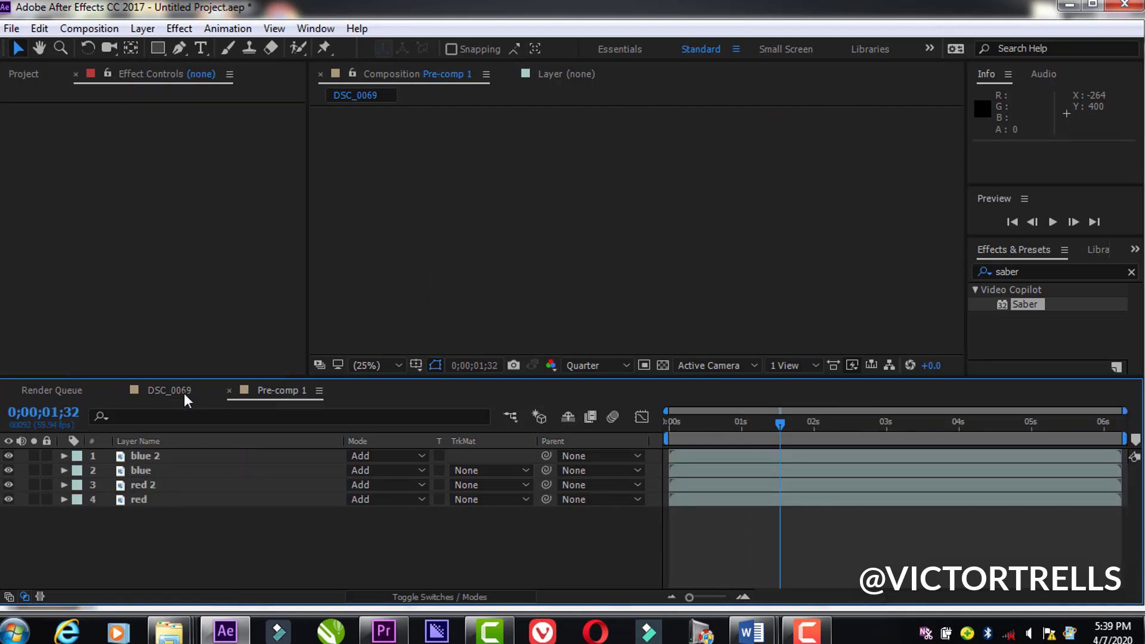
left_click(151, 387)
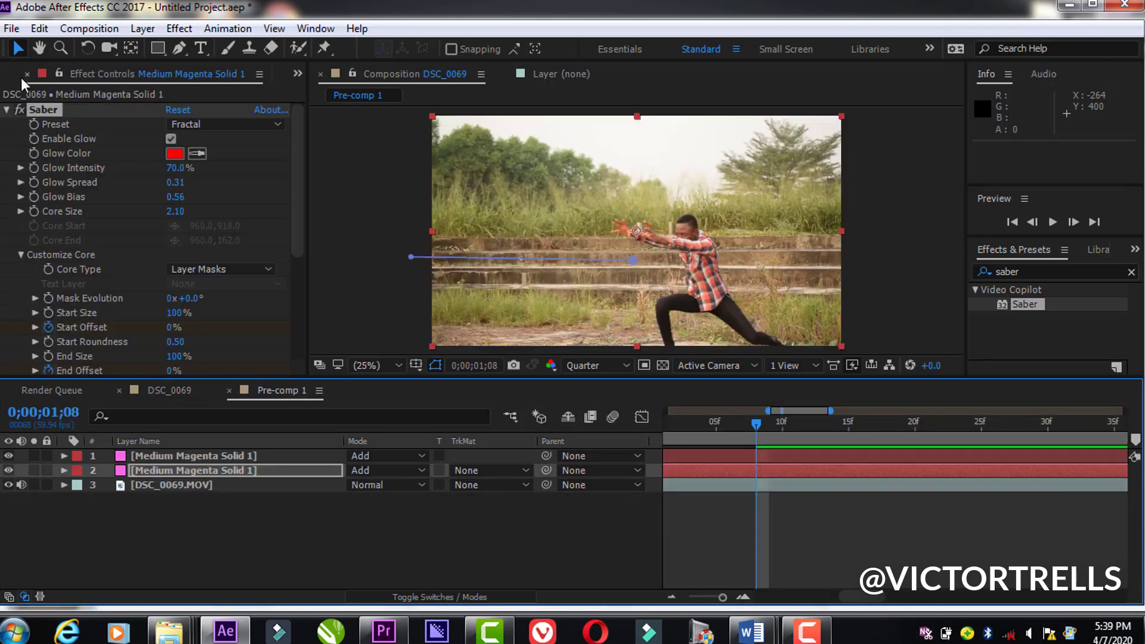
Step: Add Pre-comp 1 as the top layer of DSC_0069, starting at about 0;00;01;07, and set its blending mode to Add
left_click(297, 74)
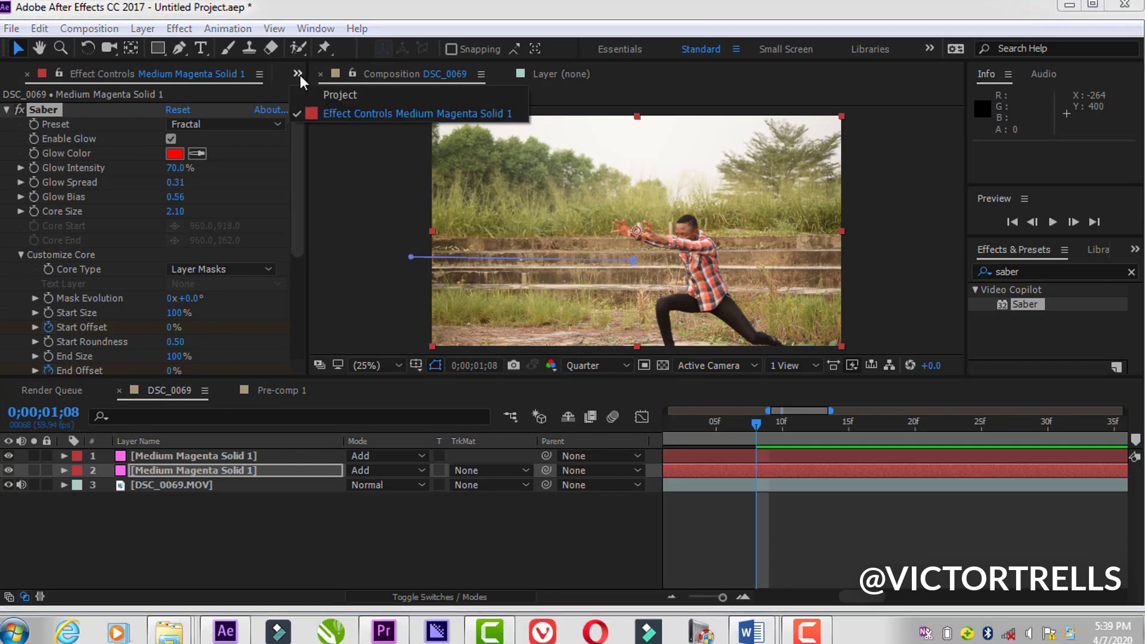
left_click(298, 73)
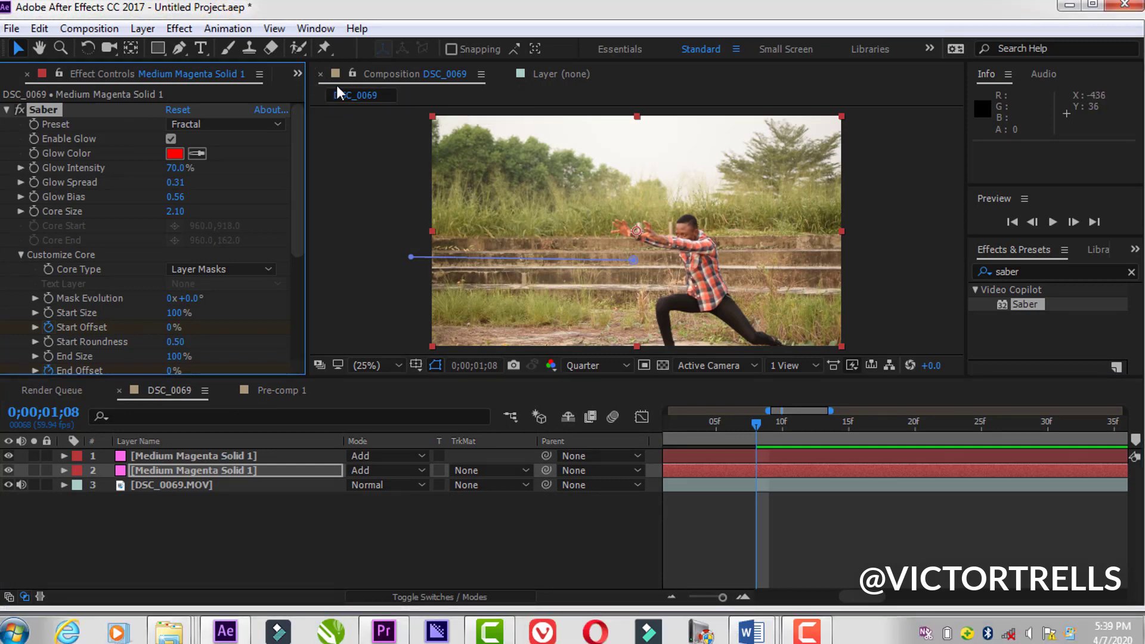
left_click(9, 68)
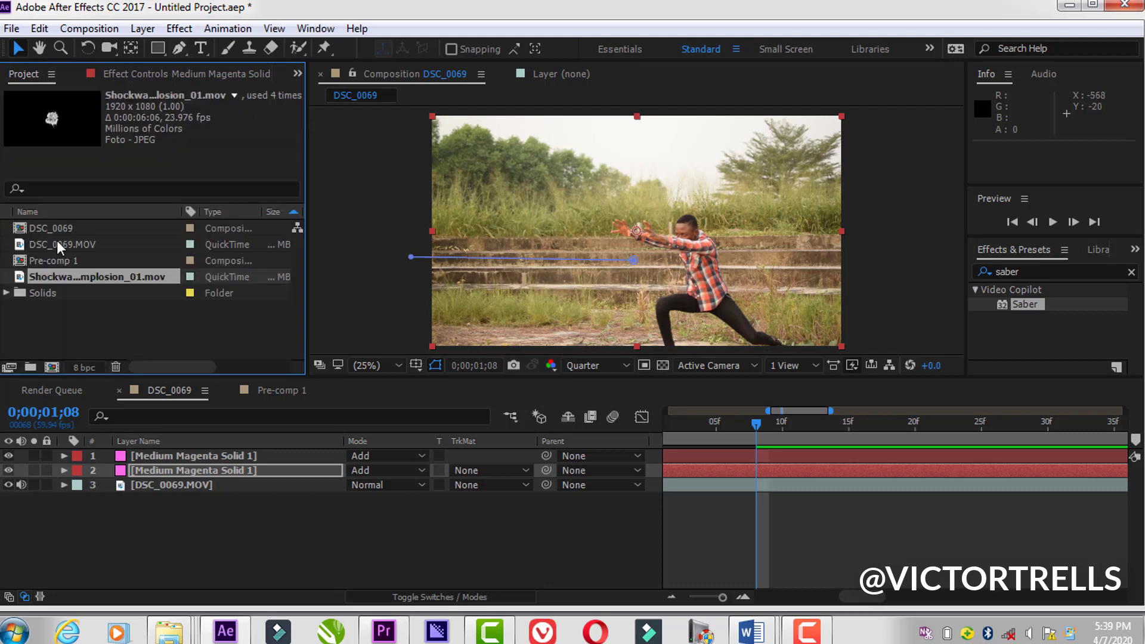
left_click(64, 266)
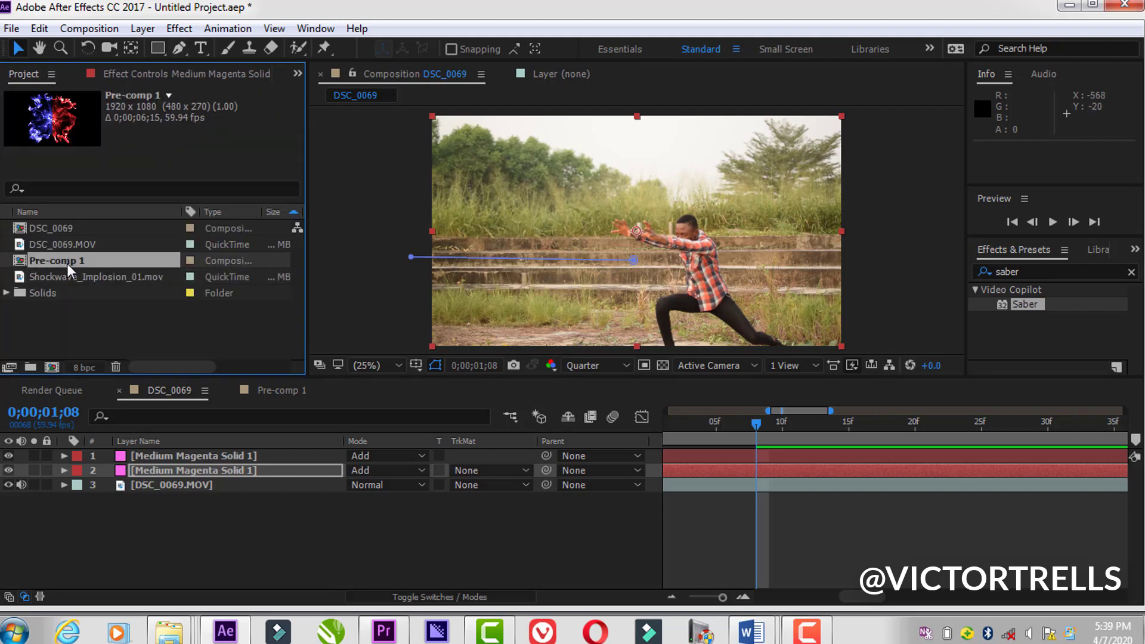
left_click_drag(67, 263, 783, 423)
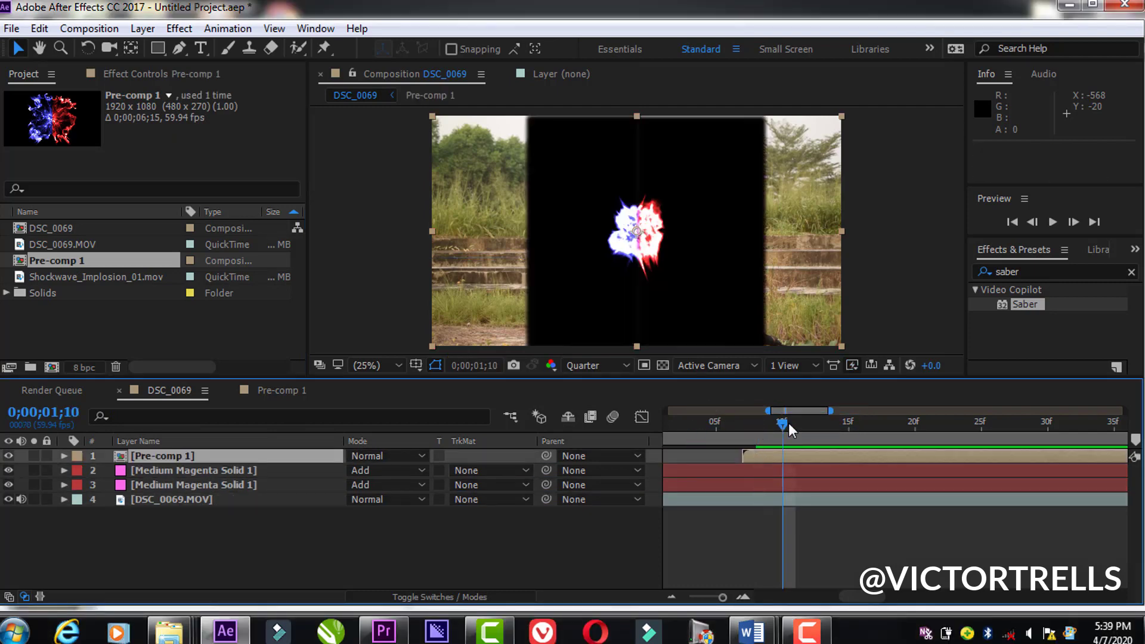
left_click(367, 455)
left_click(417, 240)
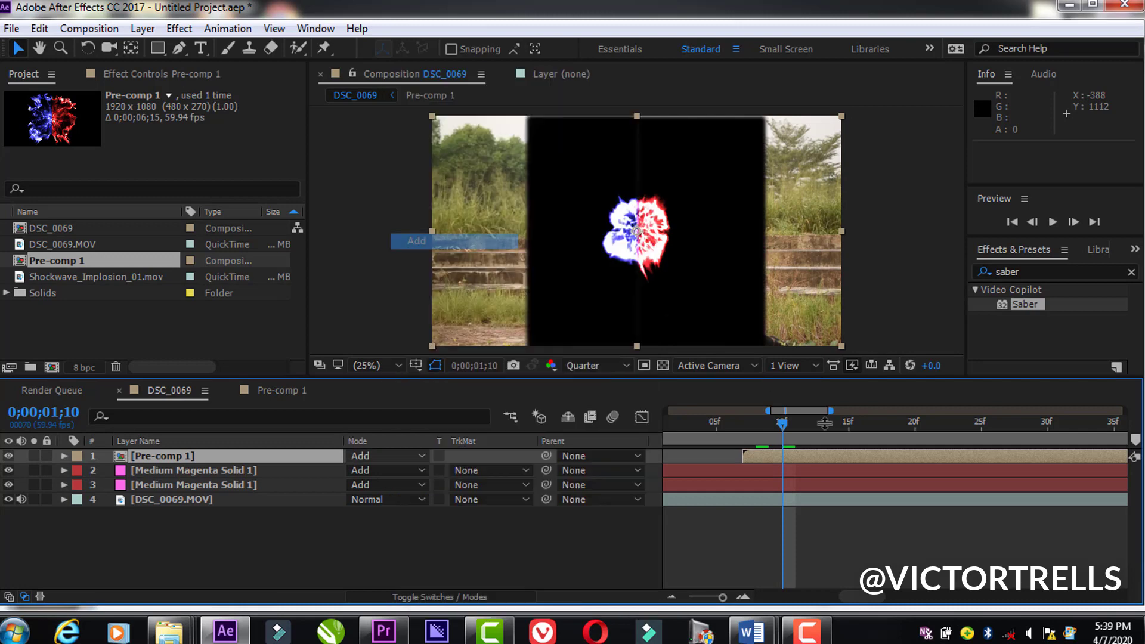
Step: Preview the shockwave together with the beams in DSC_0069, examining frames between 0;00;01;09 and 0;00;02;37
left_click_drag(783, 416, 885, 434)
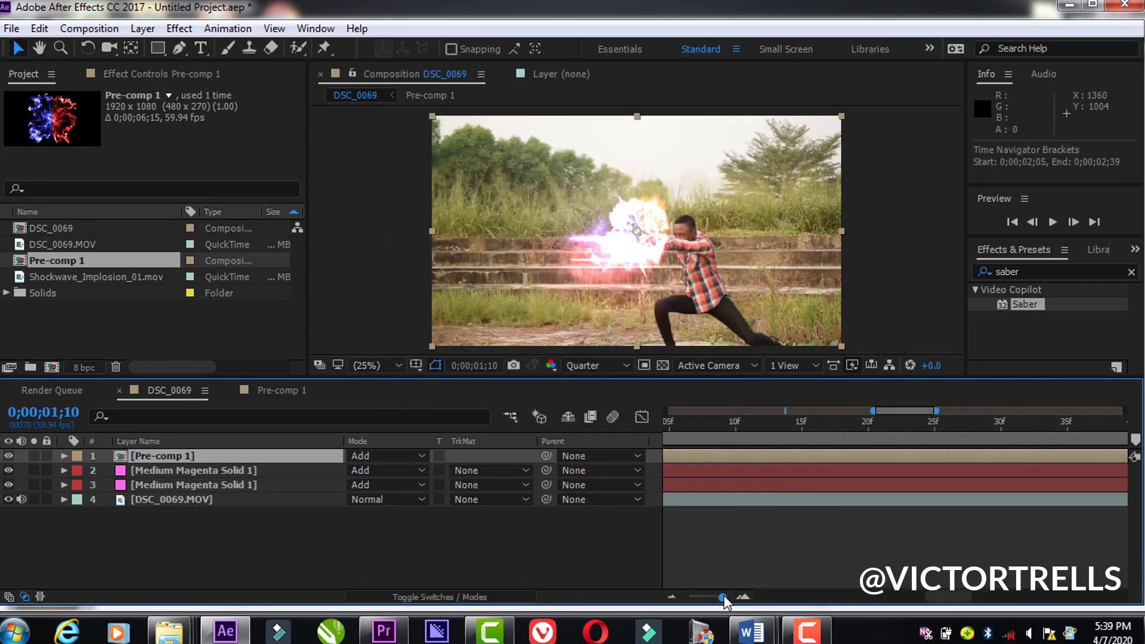
left_click_drag(723, 597, 685, 589)
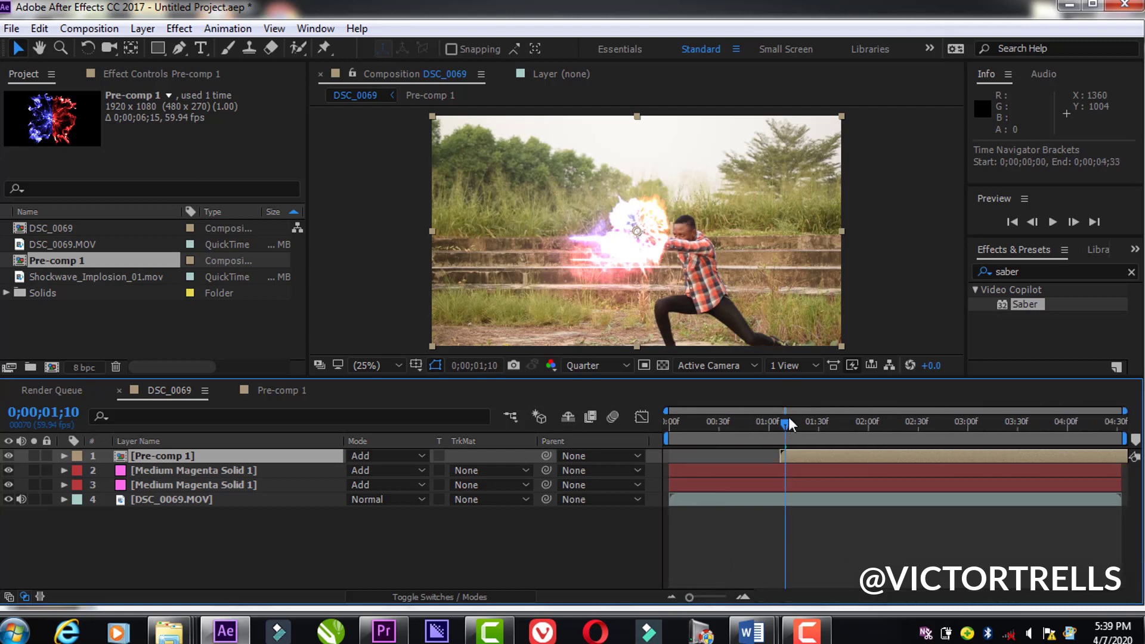
left_click(929, 430)
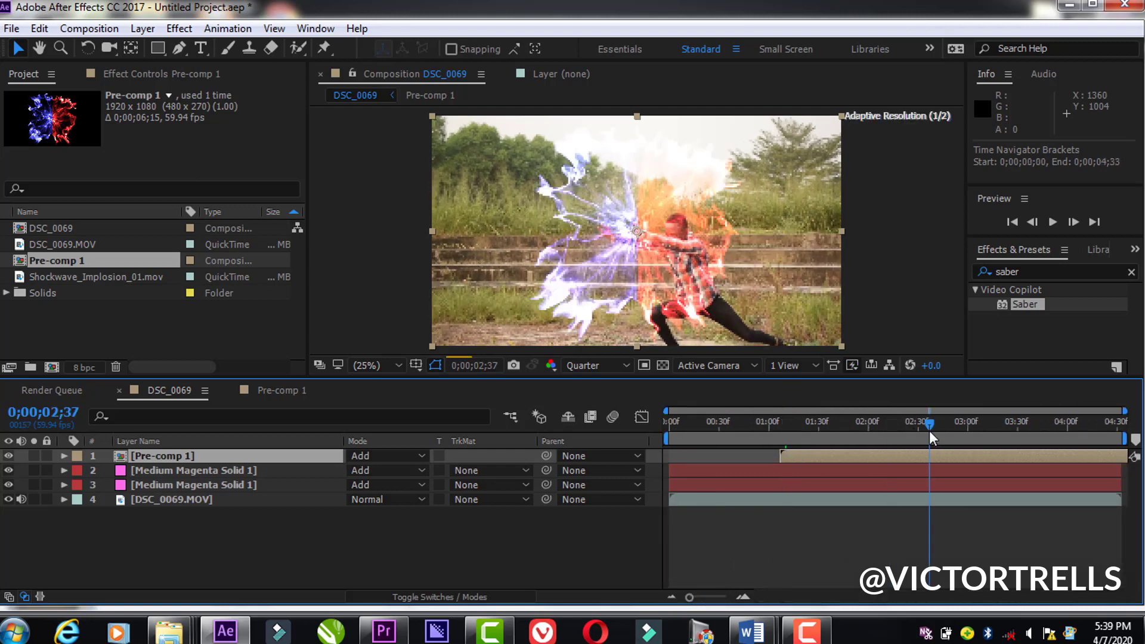
left_click(798, 430)
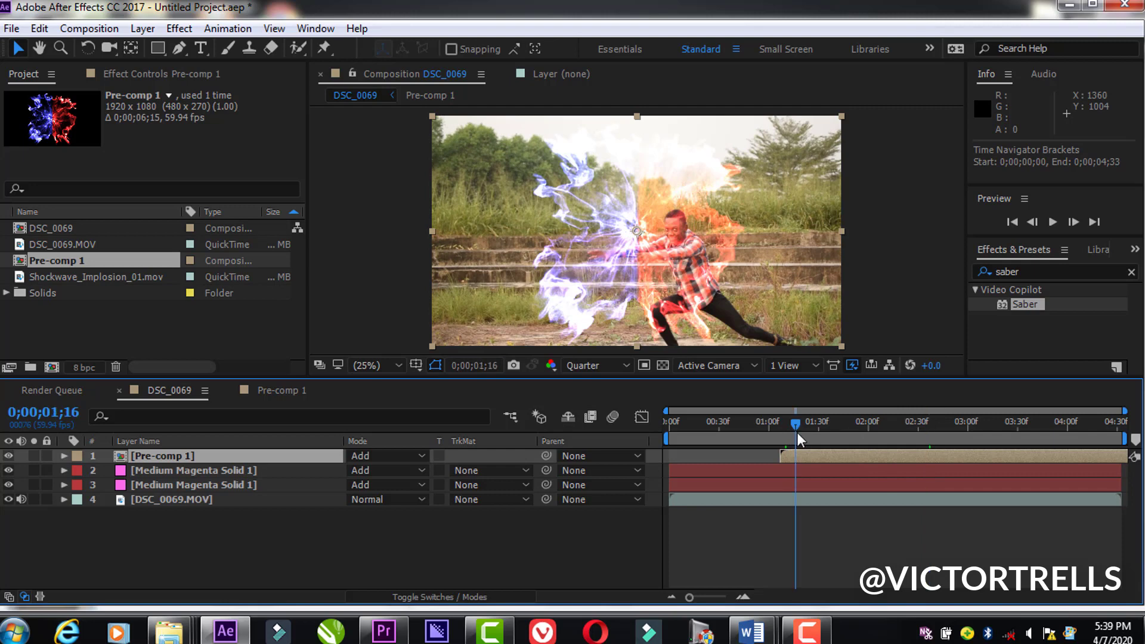
left_click(767, 445)
left_click(796, 443)
key("space")
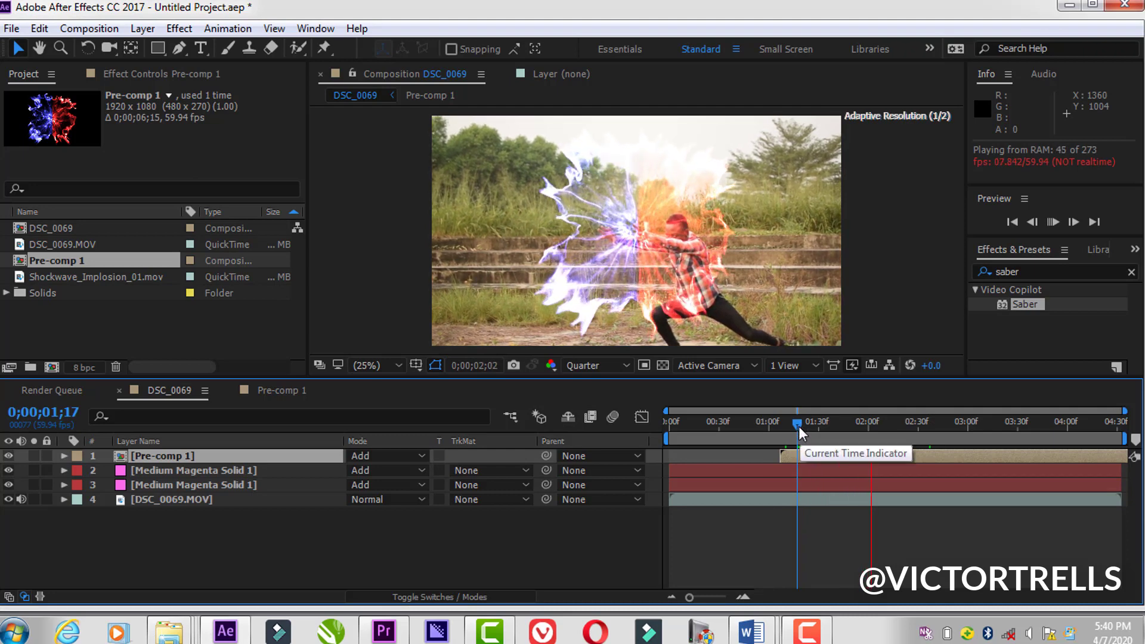
left_click_drag(797, 423, 856, 449)
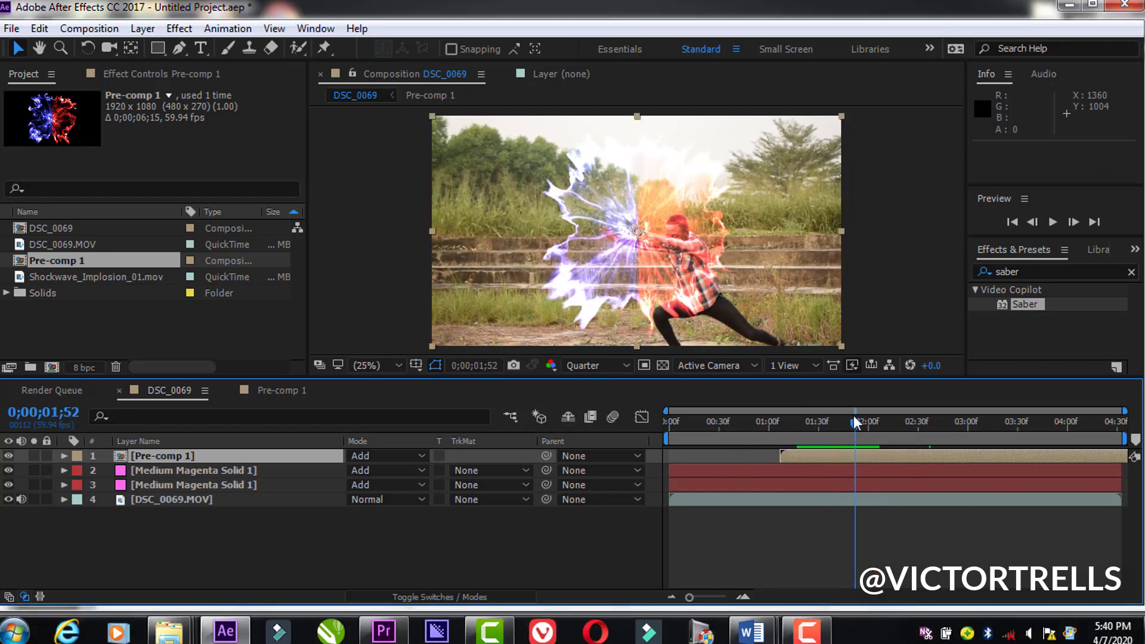
left_click_drag(855, 423, 784, 431)
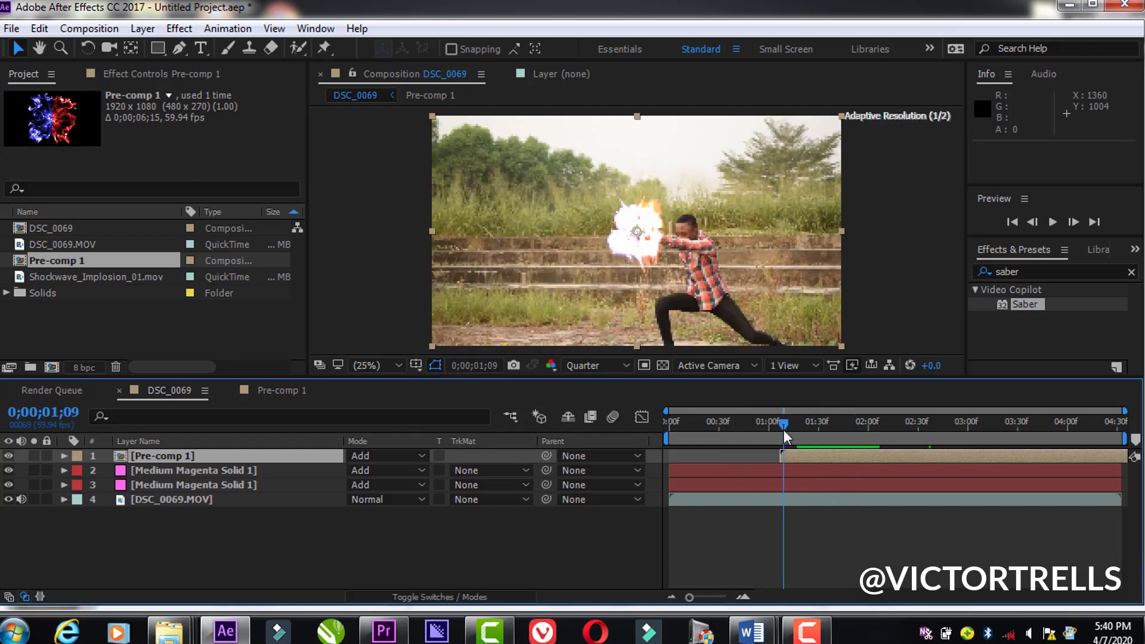